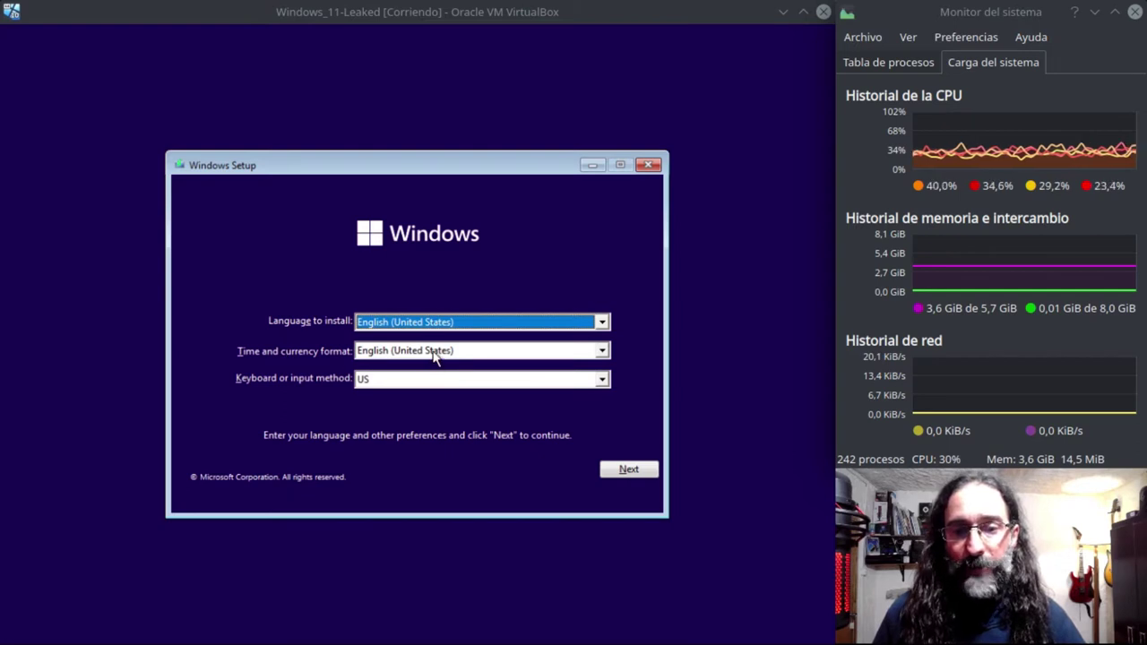
- Set the time and currency format to Spanish (Latin America) and continue to the install screen
left_click(434, 353)
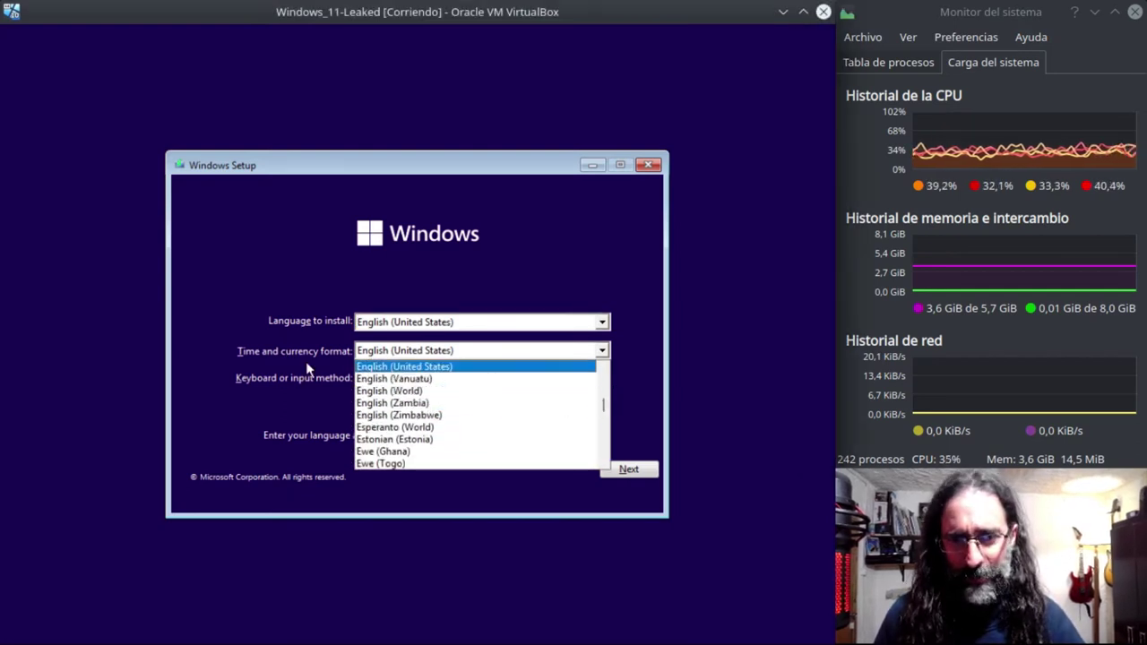
left_click_drag(606, 408, 605, 439)
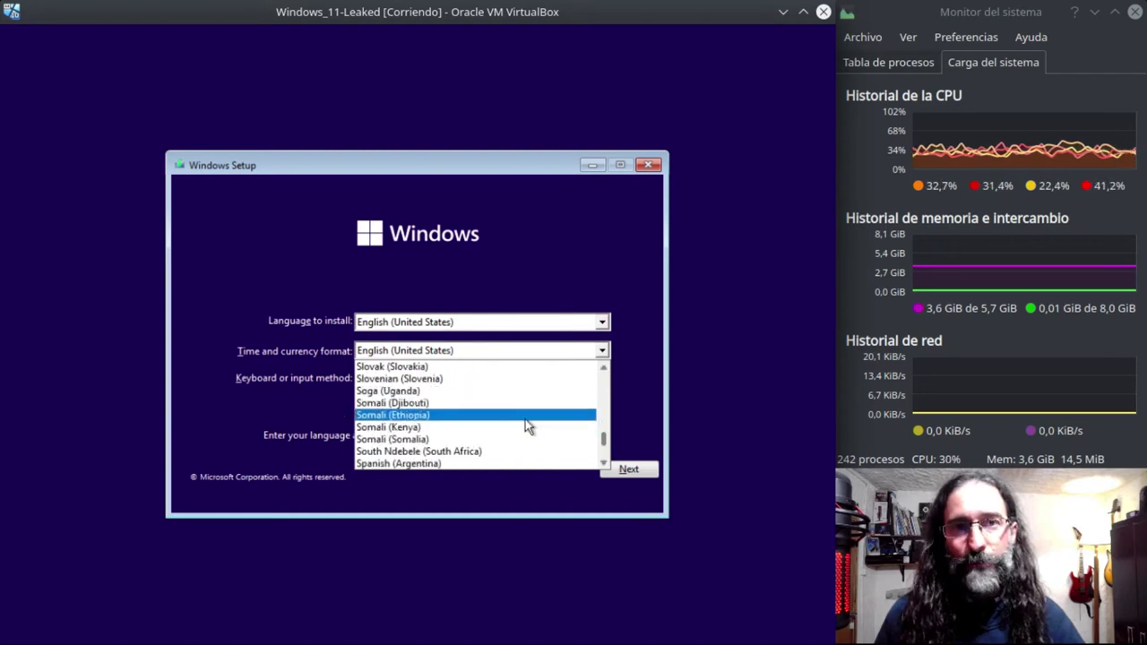
scroll(521, 395, "down", 3)
scroll(484, 417, "down", 3)
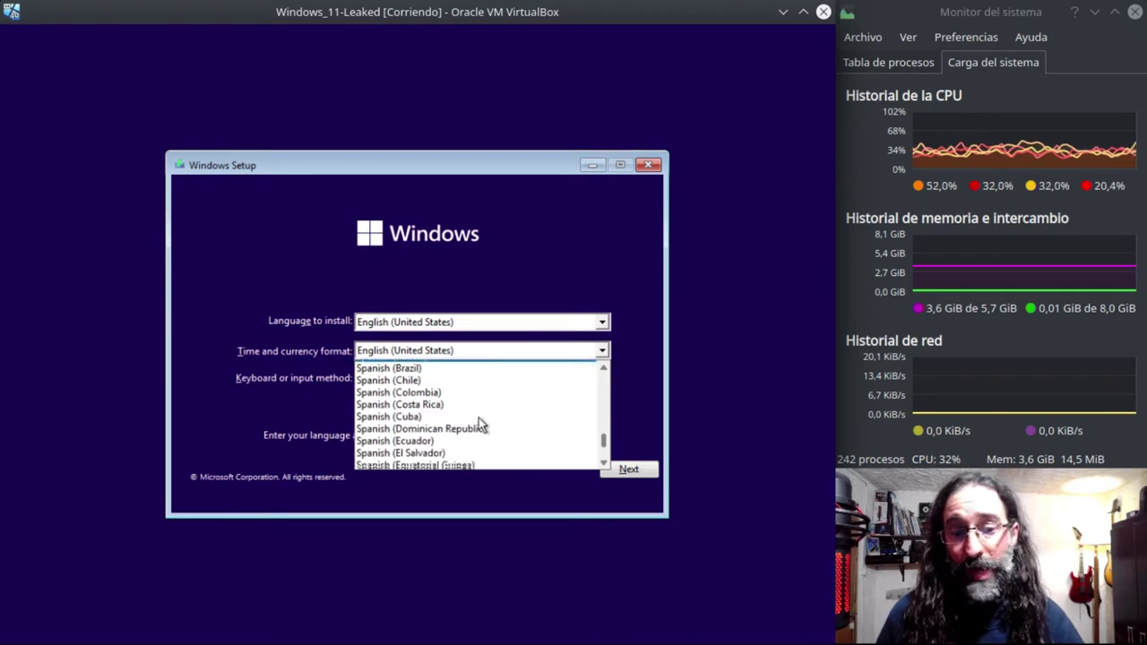
scroll(476, 421, "down", 2)
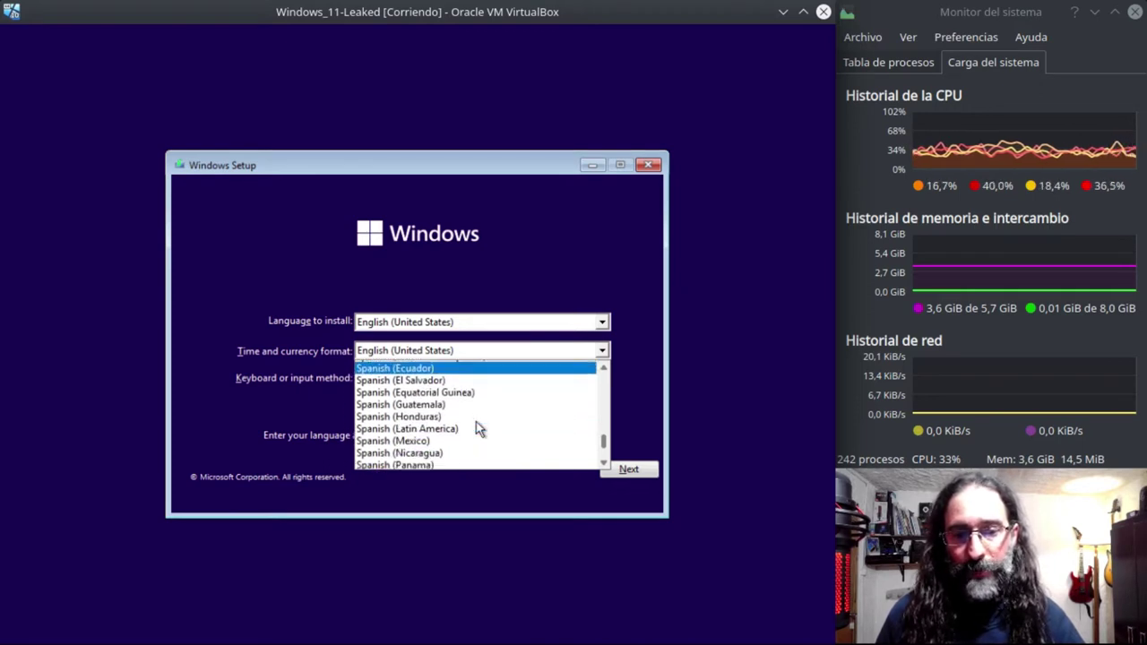
left_click(450, 415)
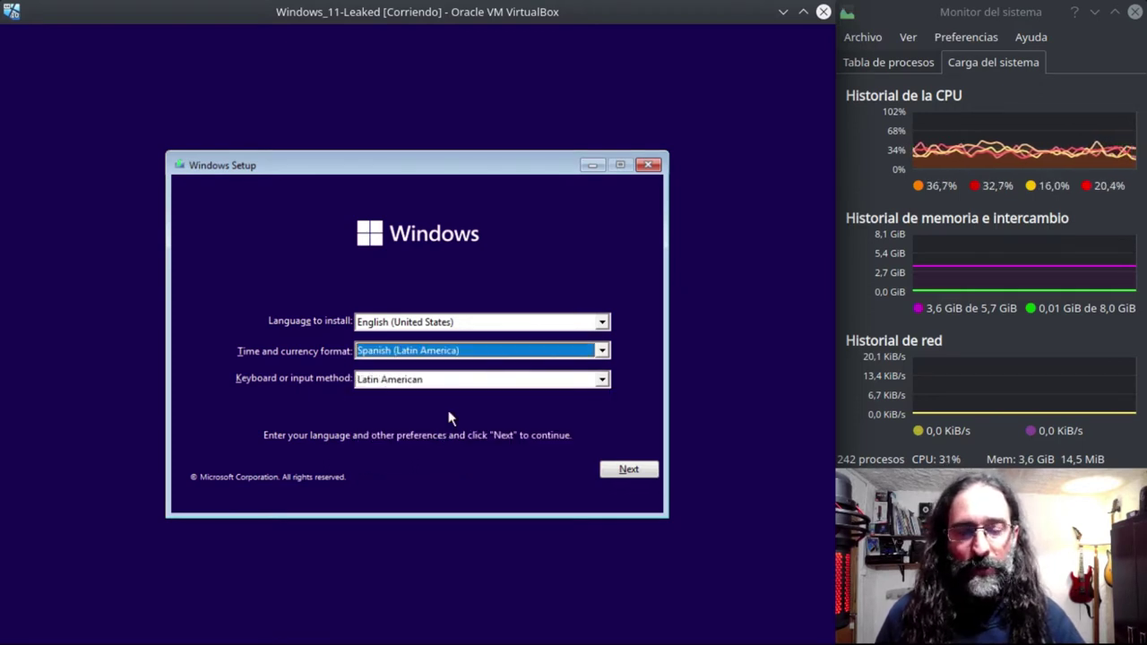
left_click(627, 469)
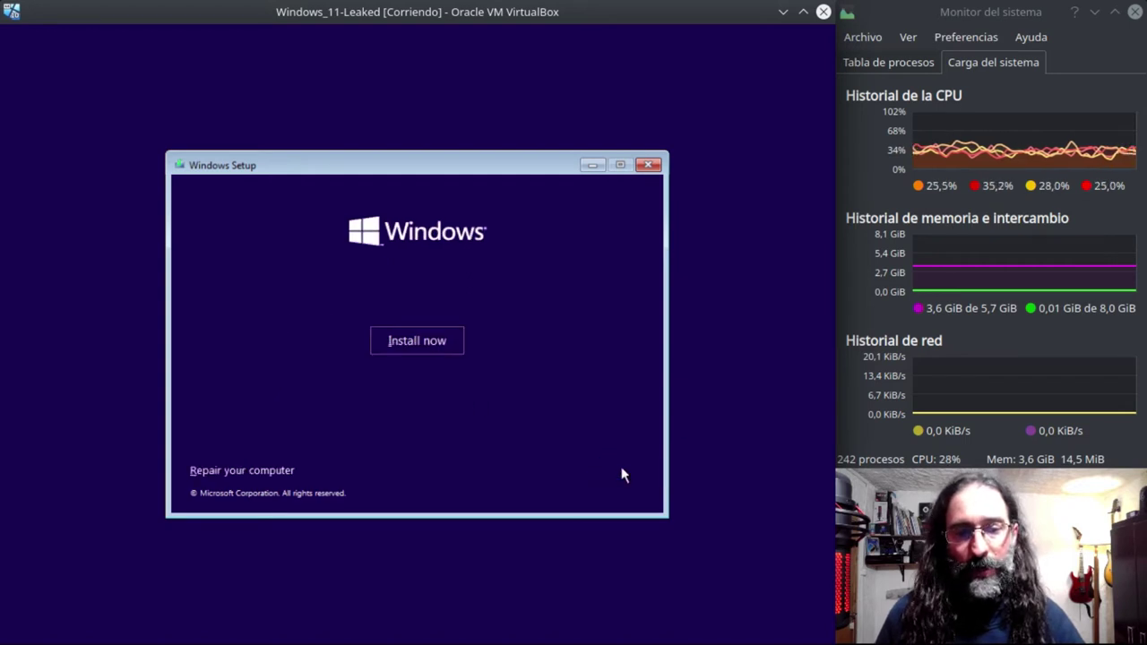
- Start the Windows installation and skip the product key with 'I don't have a product key'
left_click(407, 347)
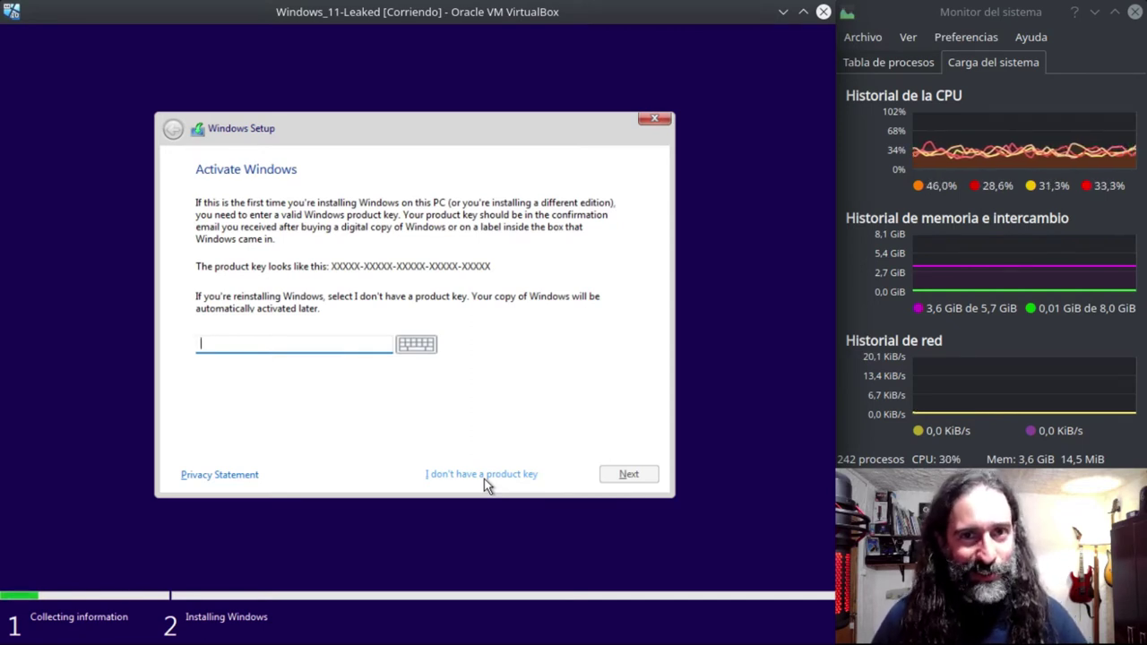
left_click(484, 478)
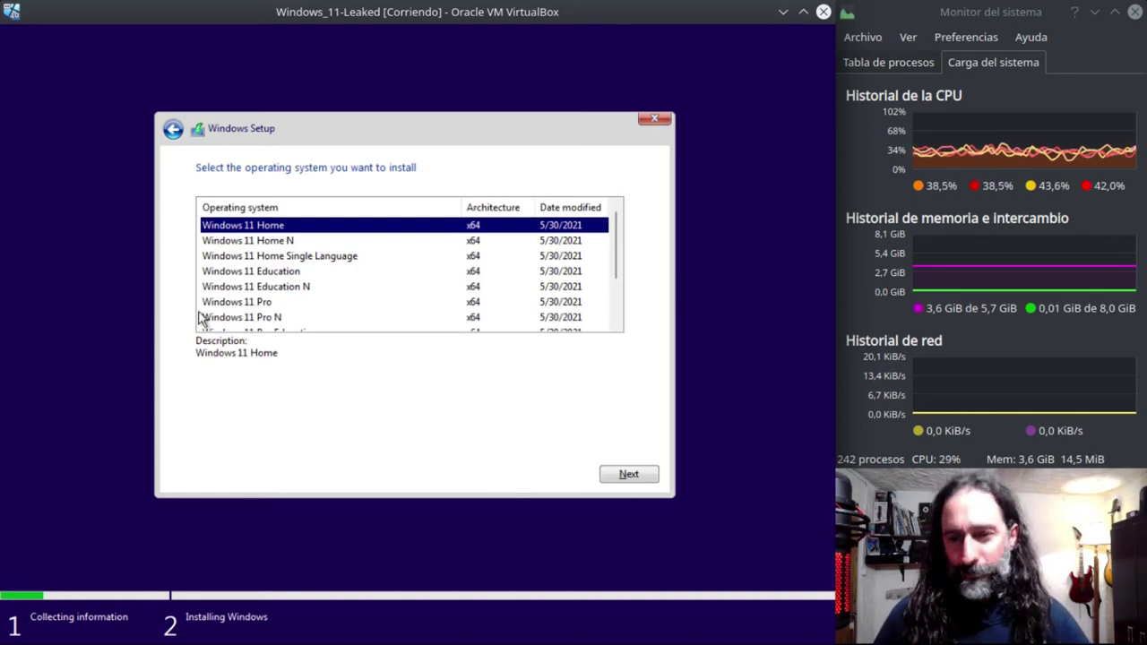
- Select Windows 11 Pro from the edition list and confirm it
left_click(272, 303)
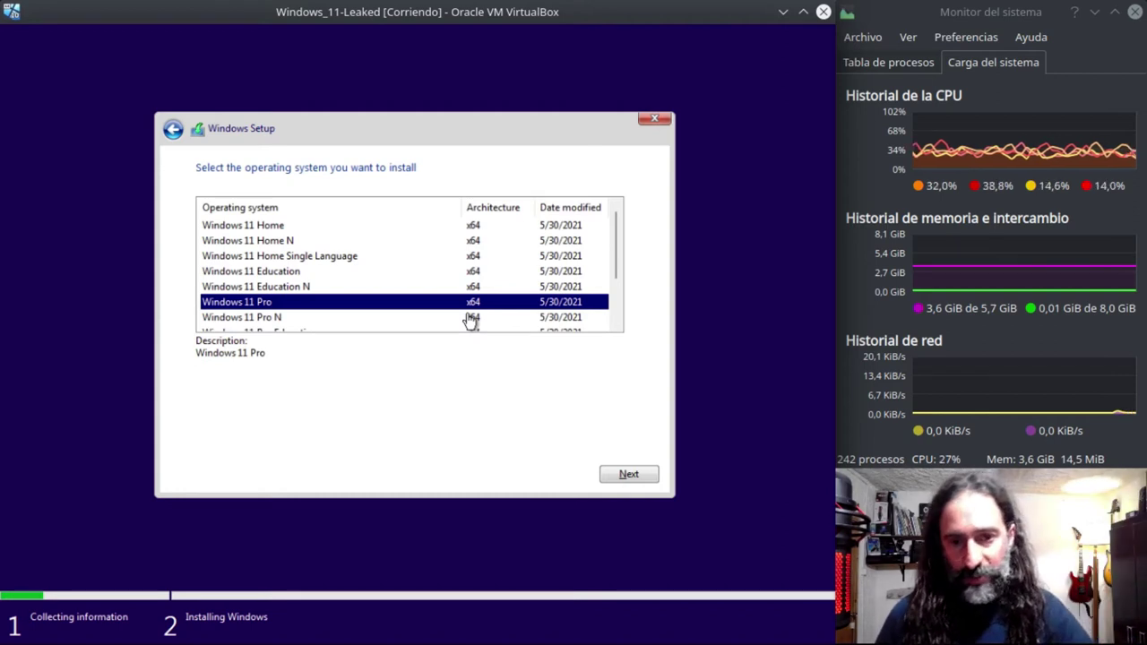
scroll(487, 289, "down", 2)
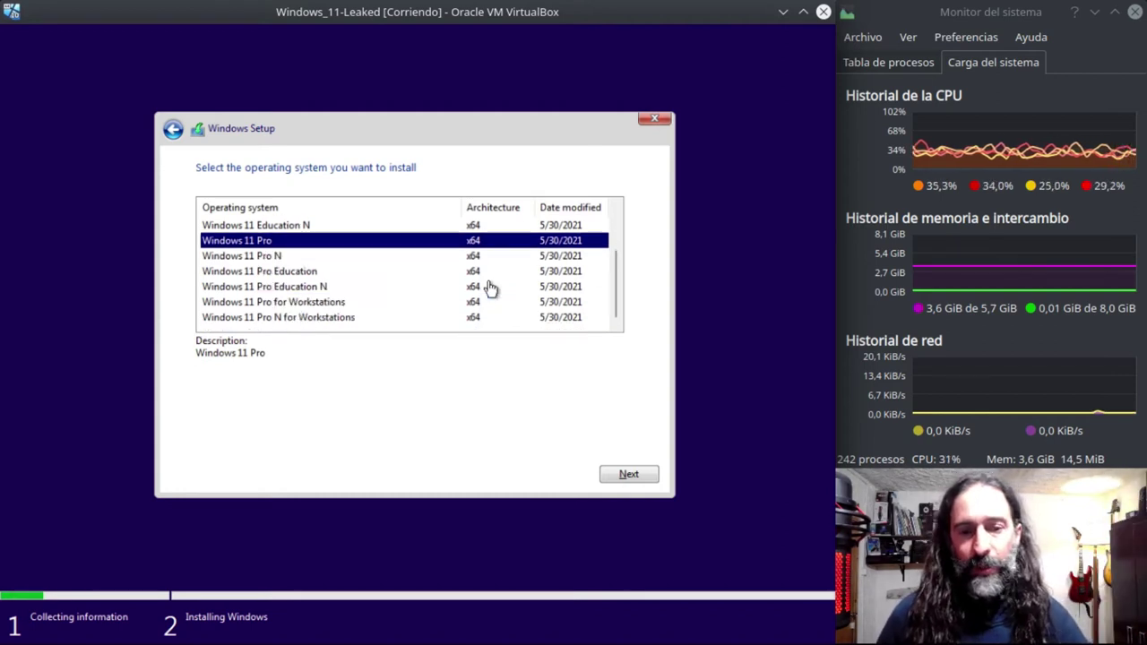
scroll(489, 285, "up", 2)
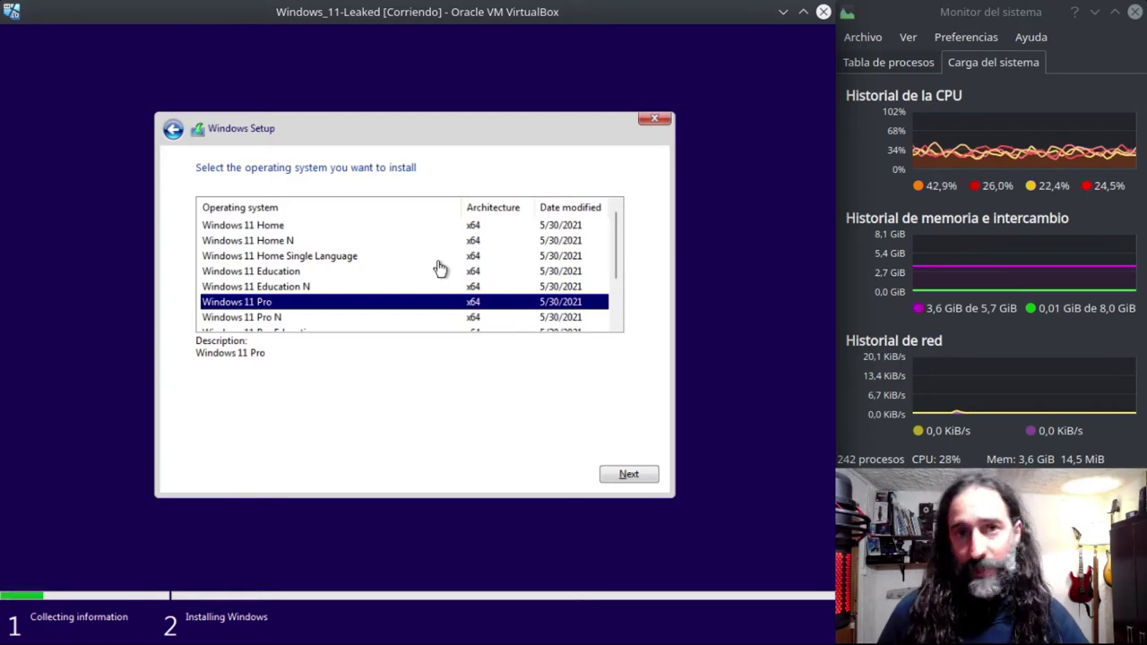
left_click(629, 475)
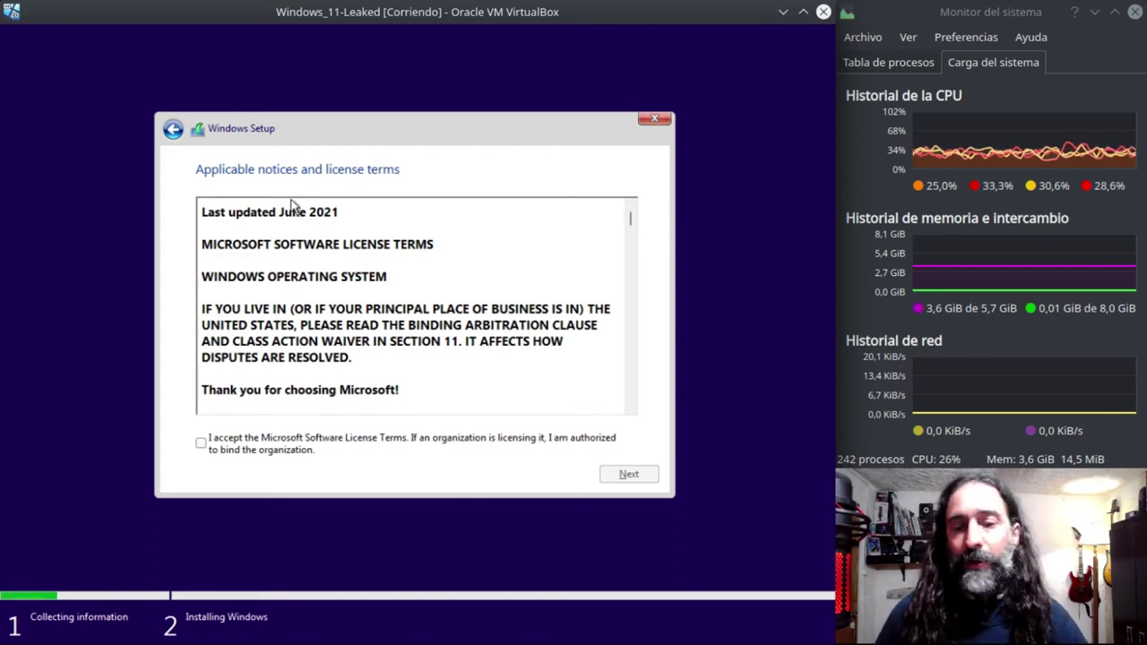
- Accept the license terms and choose a Custom (Windows only) installation
left_click(224, 453)
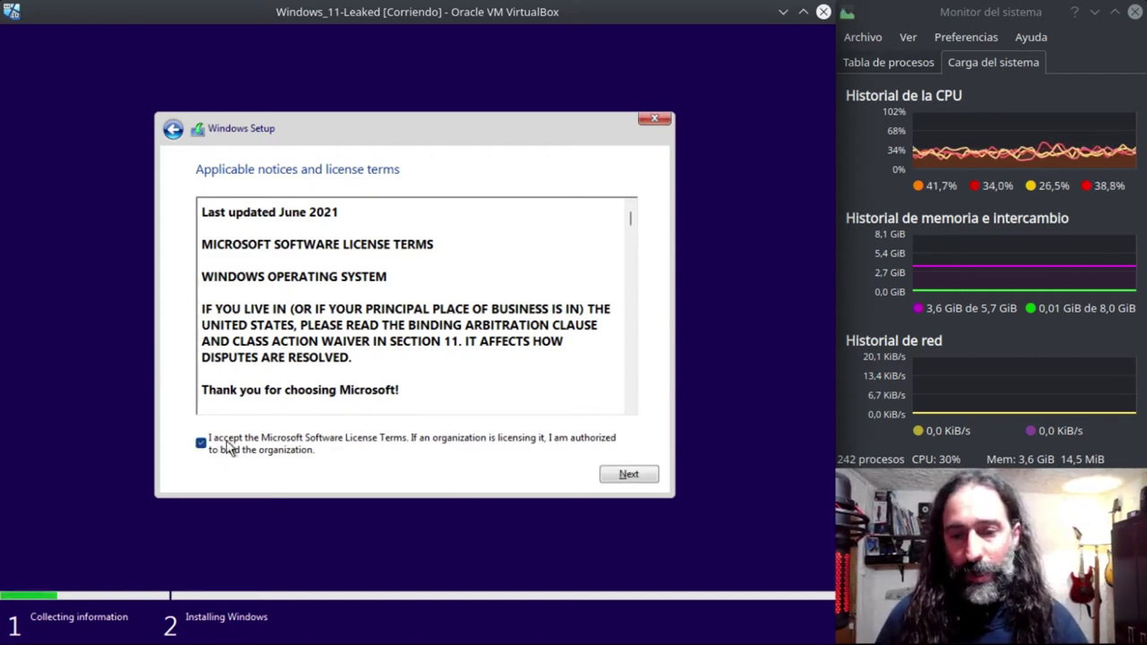
left_click(630, 474)
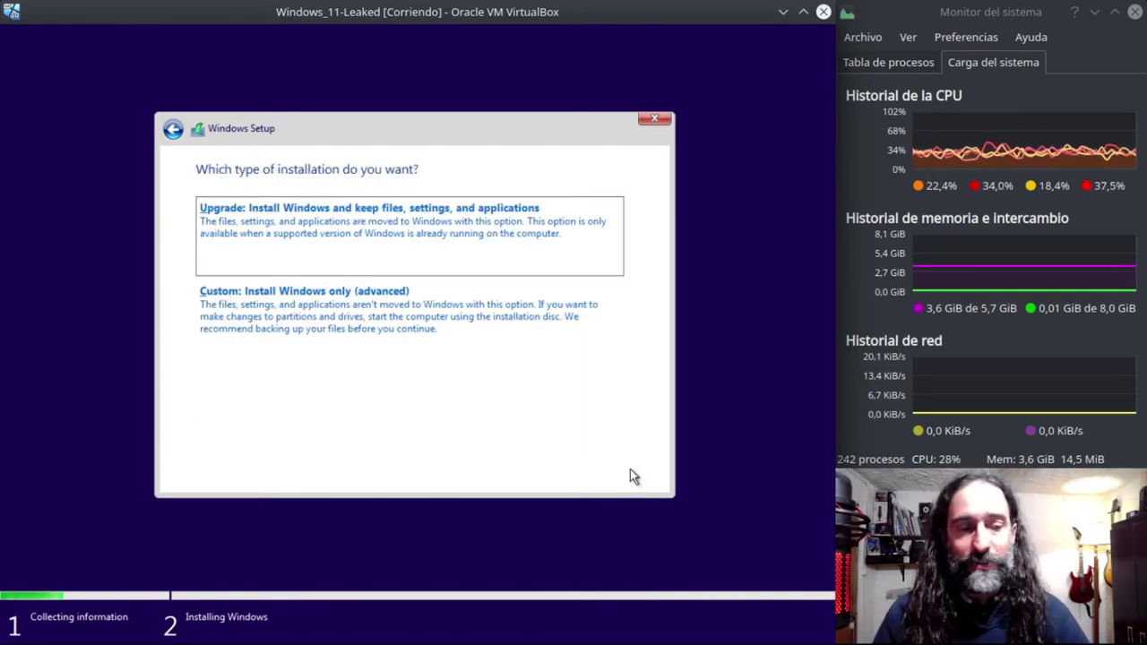
left_click(335, 313)
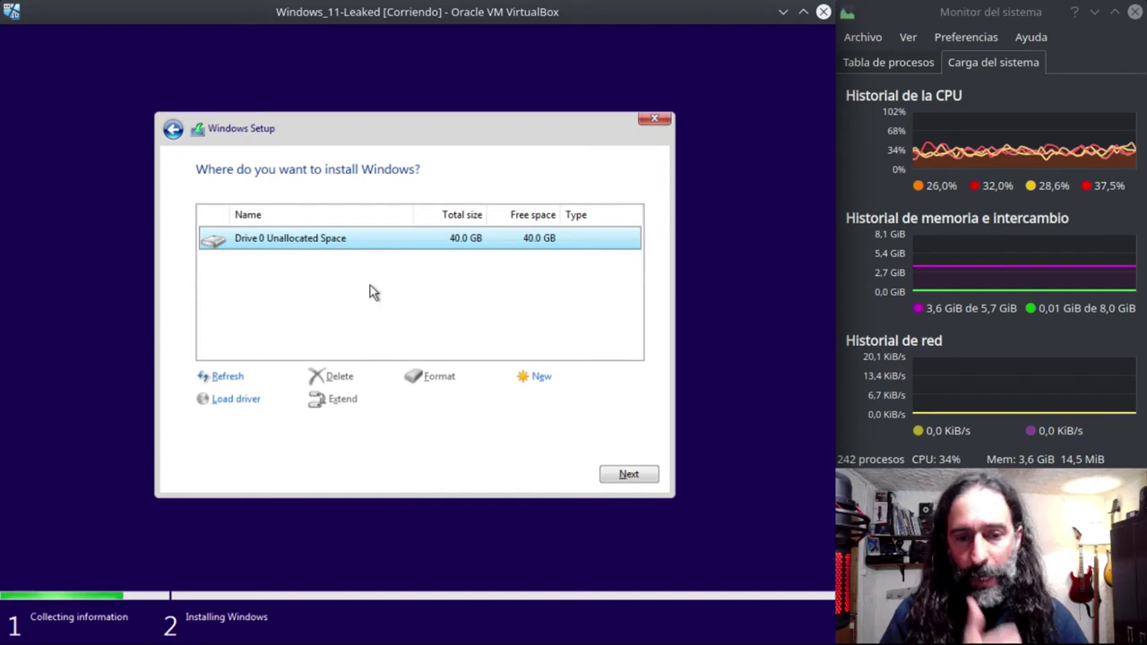
- Create a 40960 MB partition, allow the system partitions, and install onto Partition 3
left_click(541, 379)
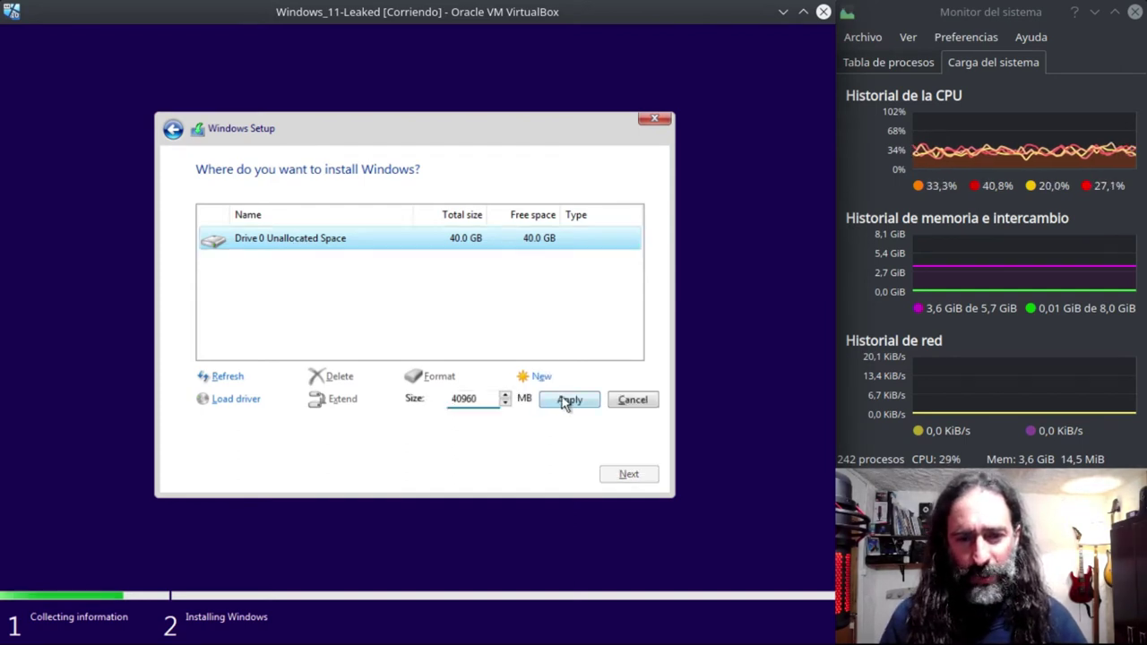
left_click(568, 401)
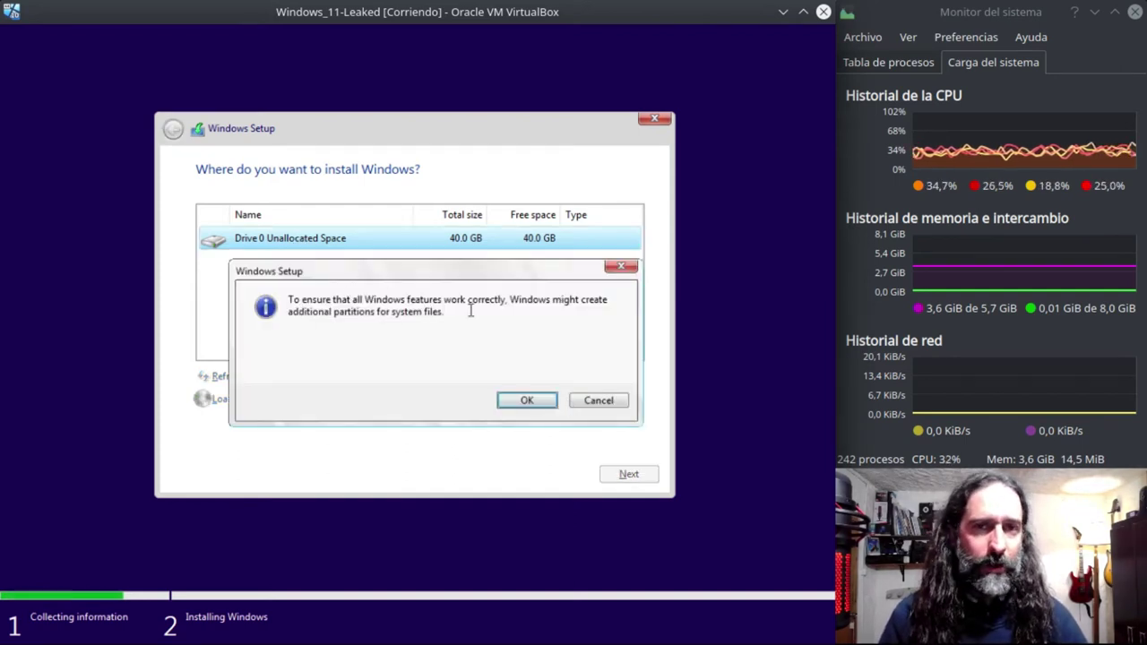
left_click(511, 401)
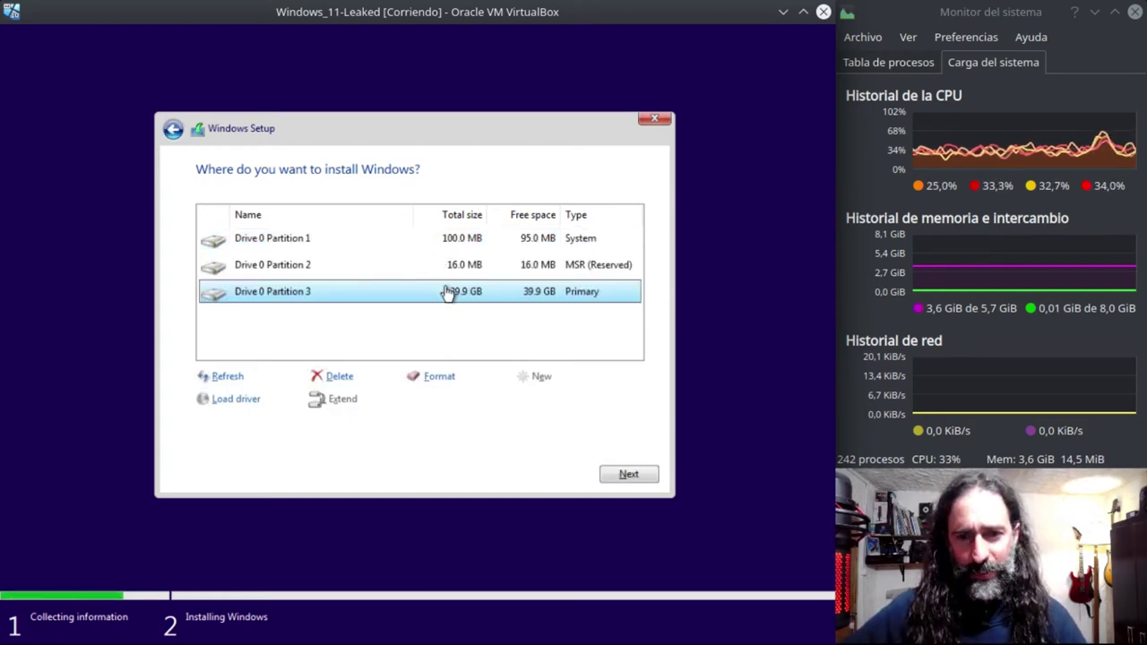
left_click(626, 475)
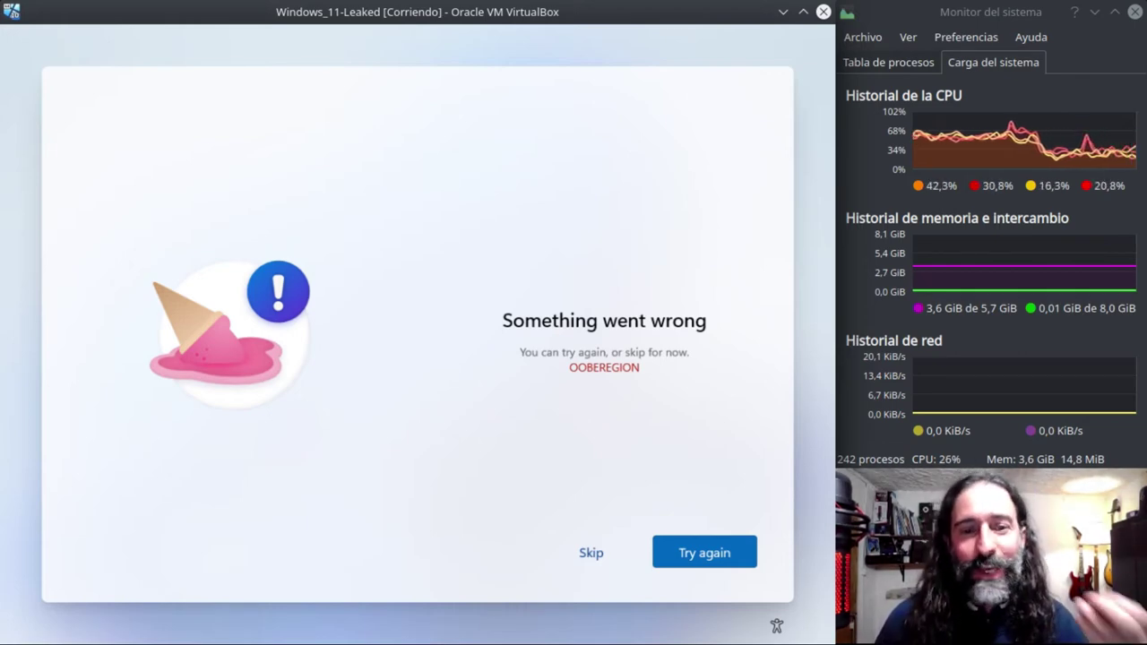
- Skip the region error and confirm Spanish as the keyboard layout
mouse_move(679, 638)
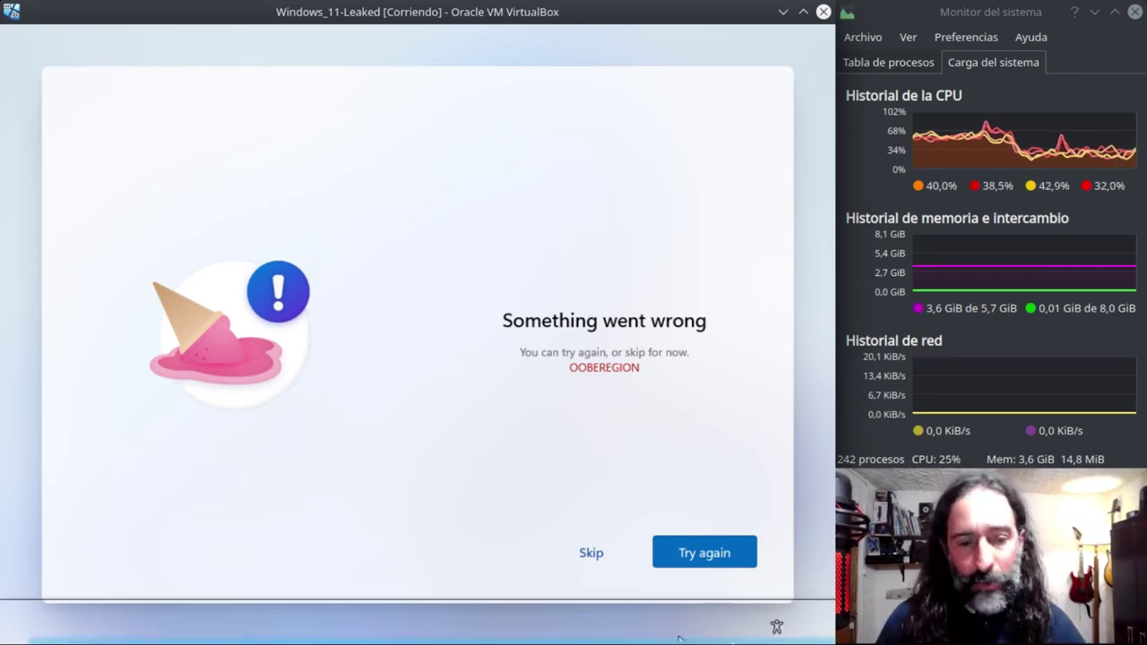
left_click(592, 556)
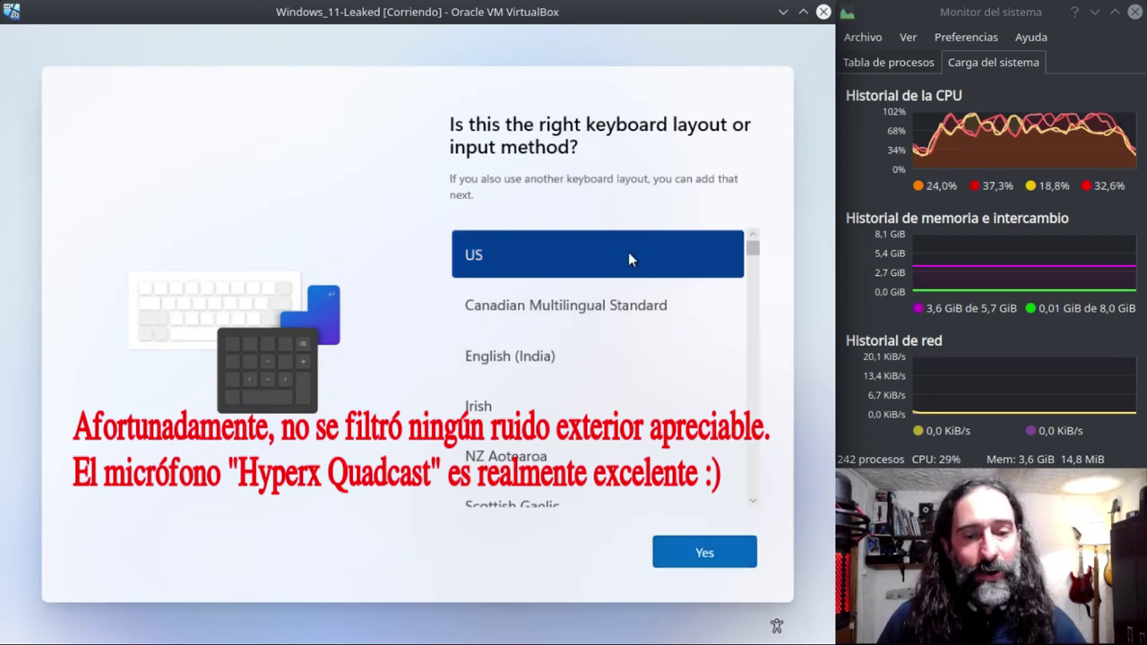
scroll(578, 362, "down", 3)
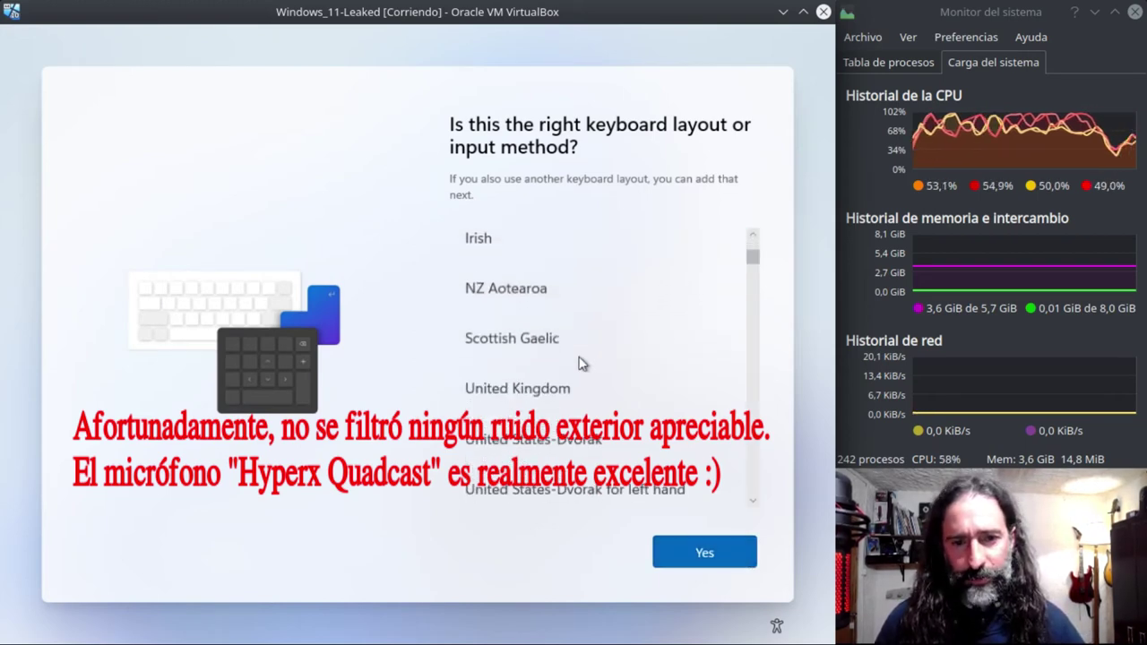
scroll(578, 362, "down", 1)
scroll(575, 362, "down", 4)
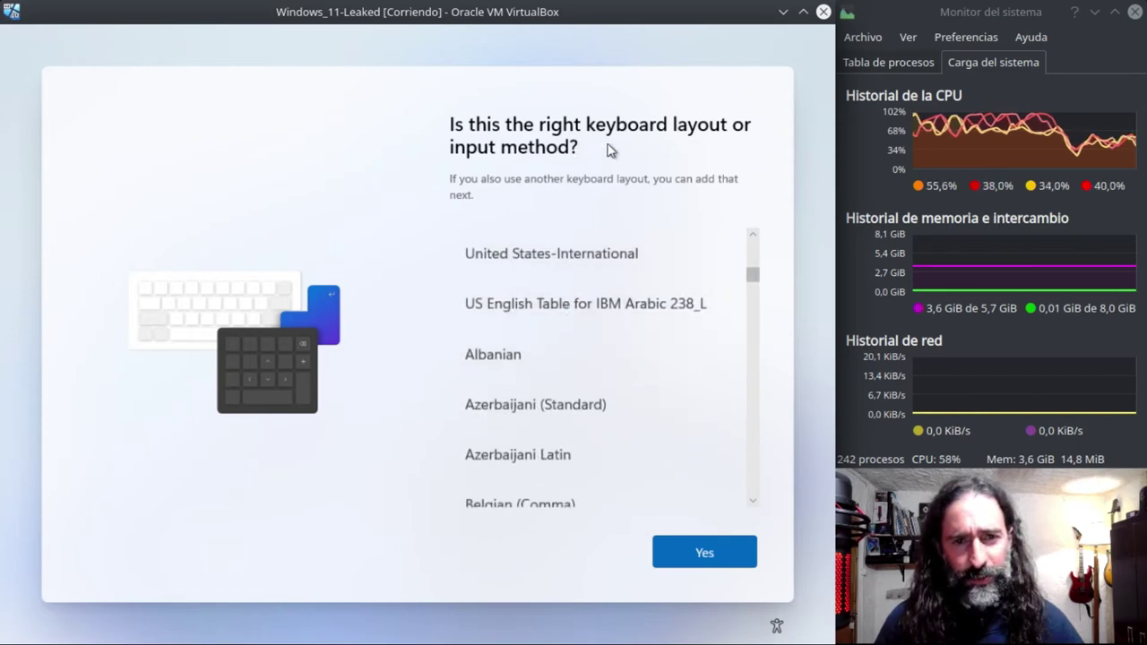
left_click_drag(754, 280, 755, 463)
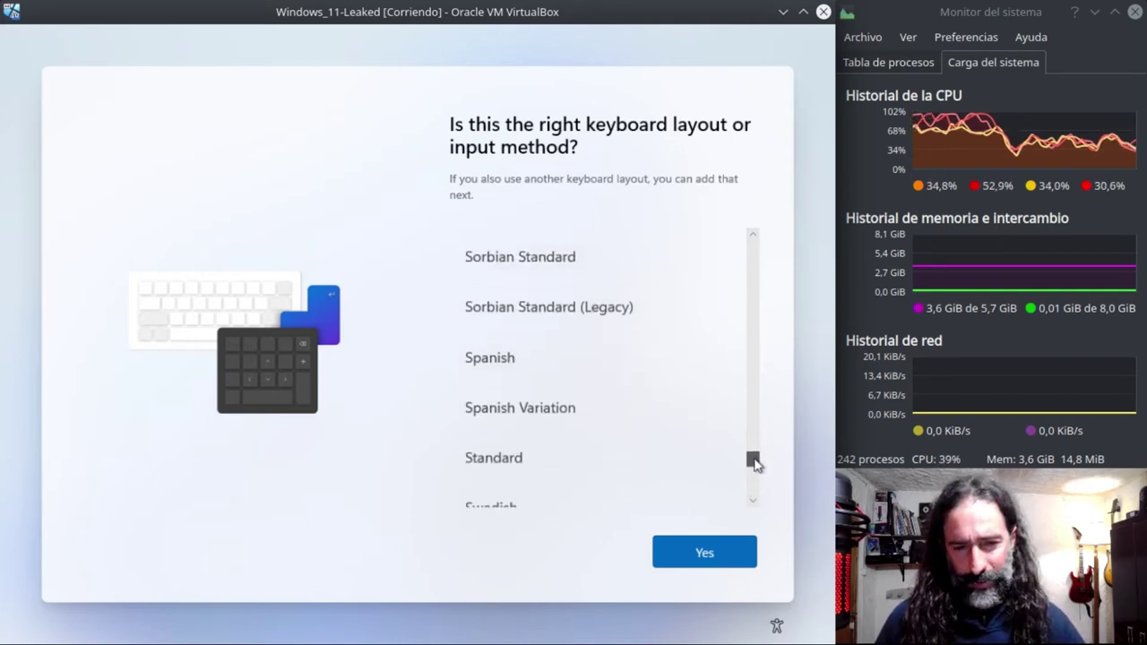
left_click(515, 359)
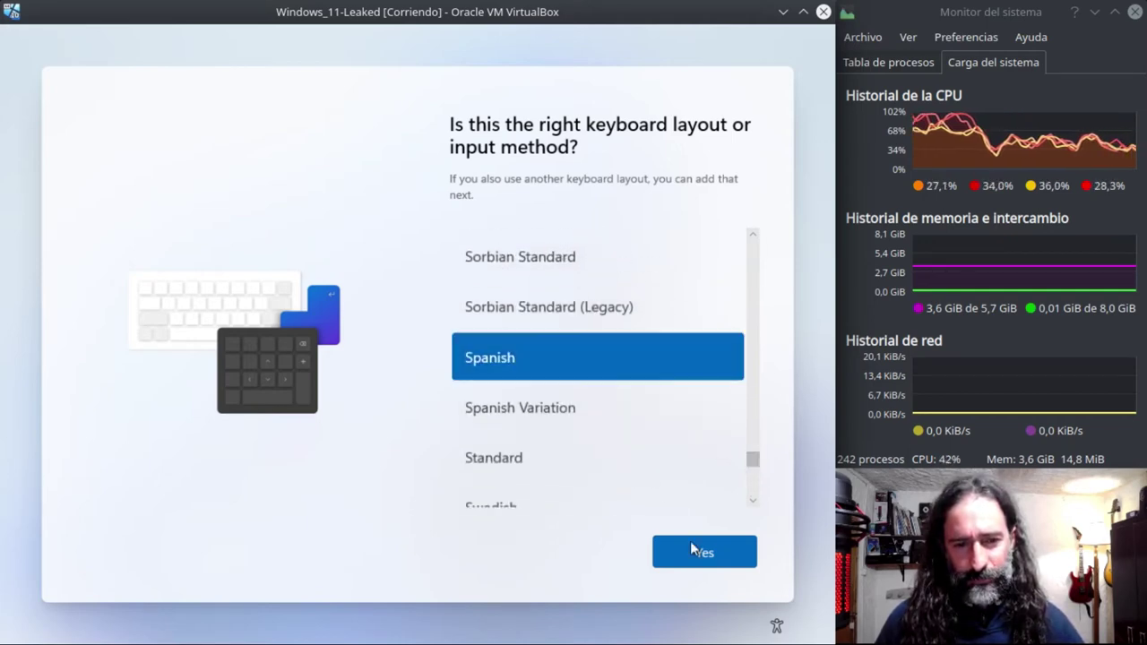
left_click(704, 559)
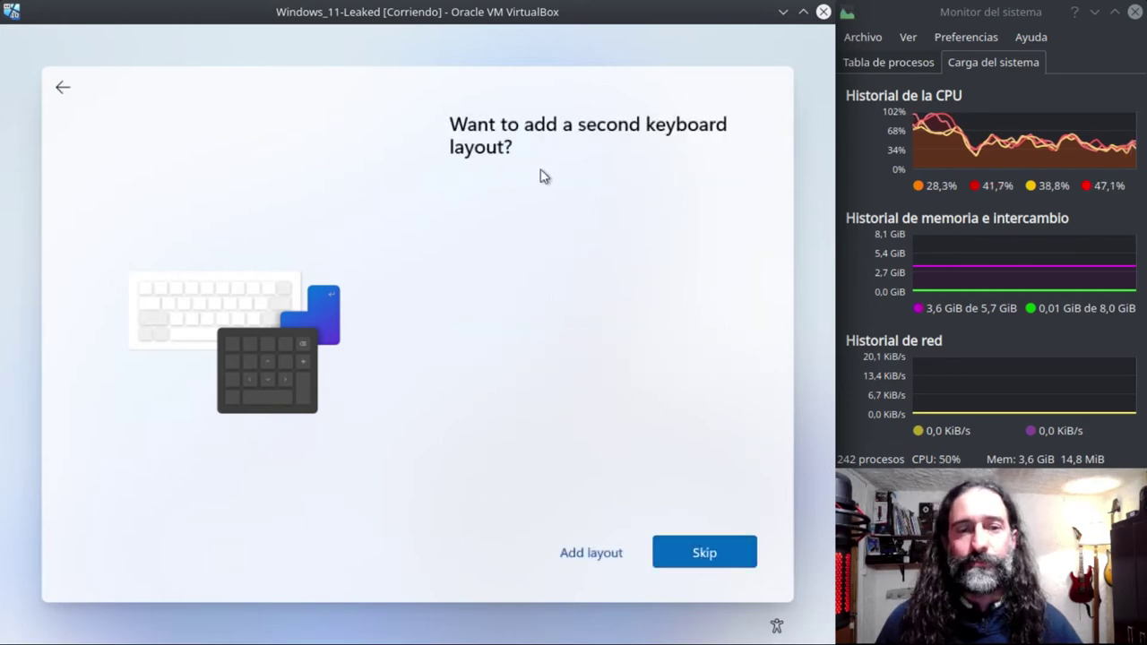
- Skip the second keyboard layout and continue without internet using limited setup
left_click(694, 555)
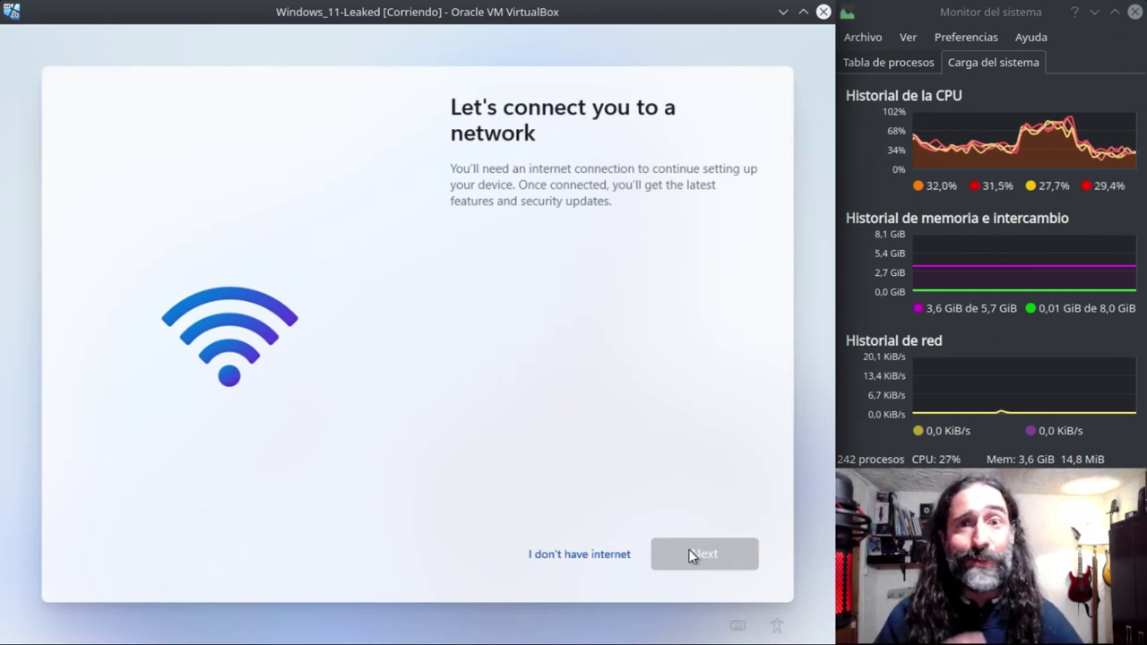
left_click(607, 556)
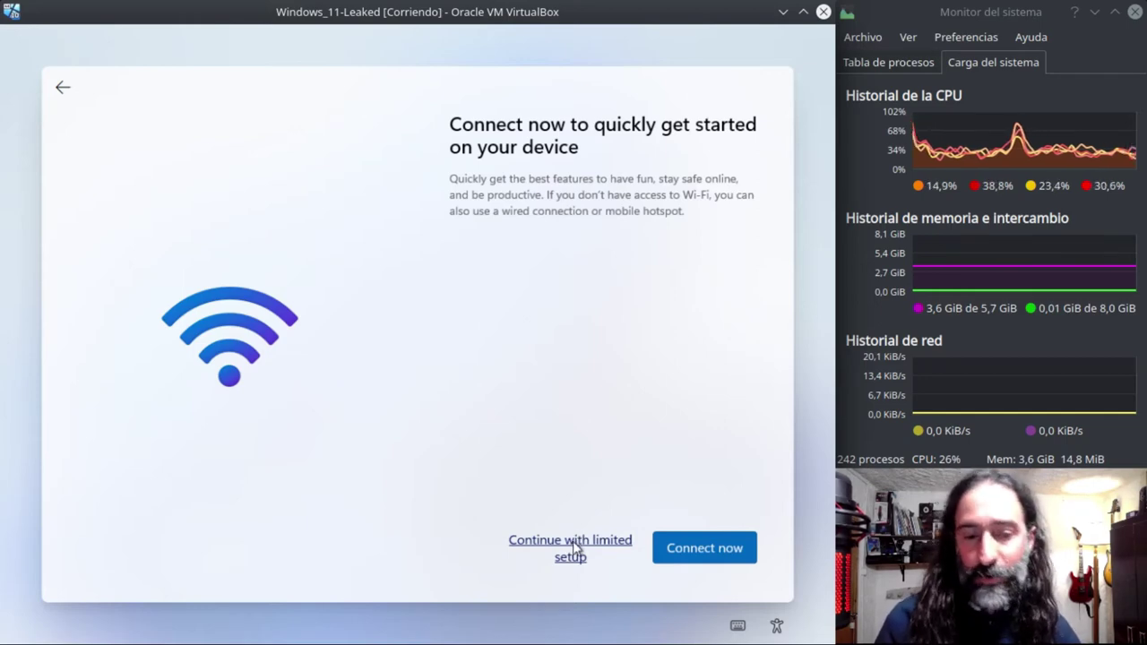
left_click(575, 545)
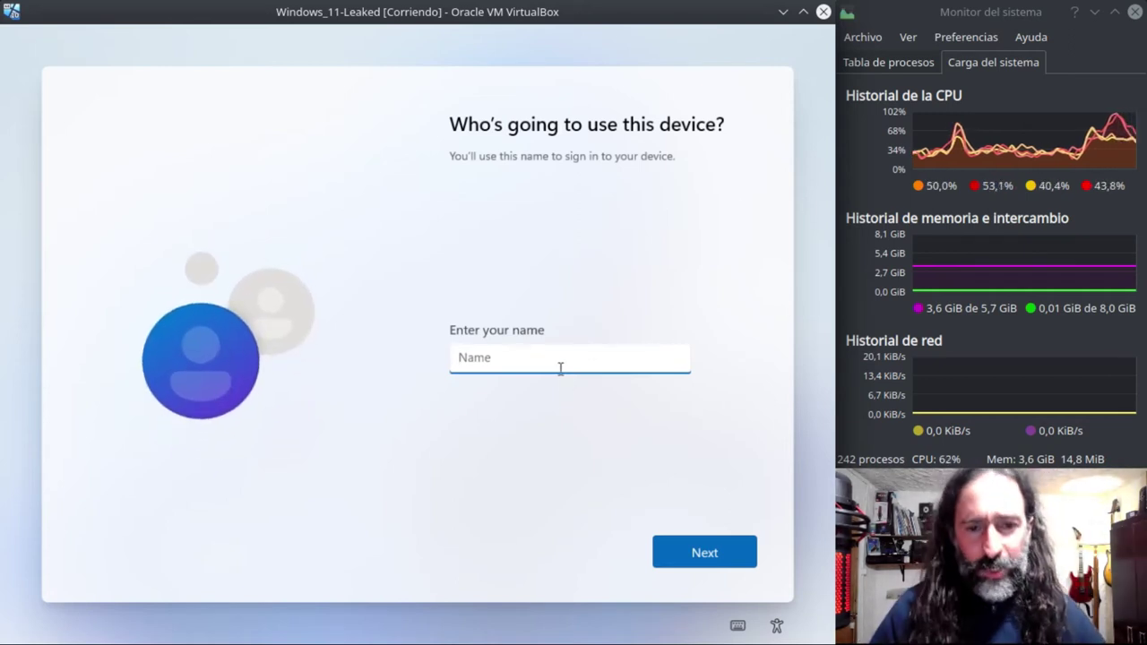
- Enter the local account's user name, then set and confirm its password
type("Minga")
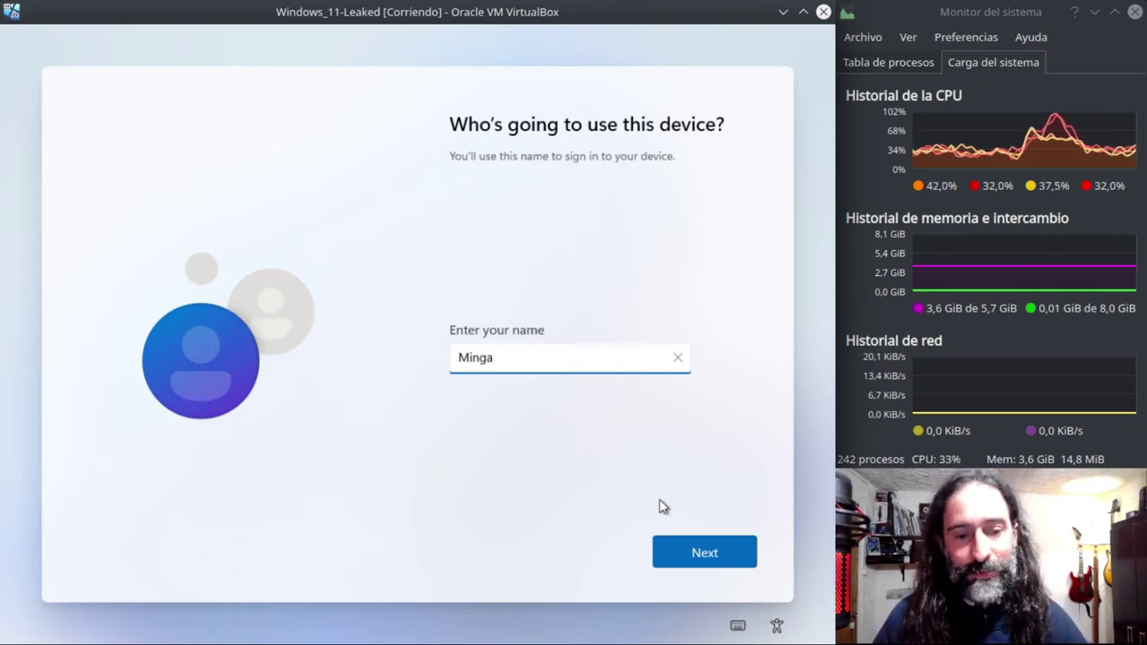
left_click(686, 550)
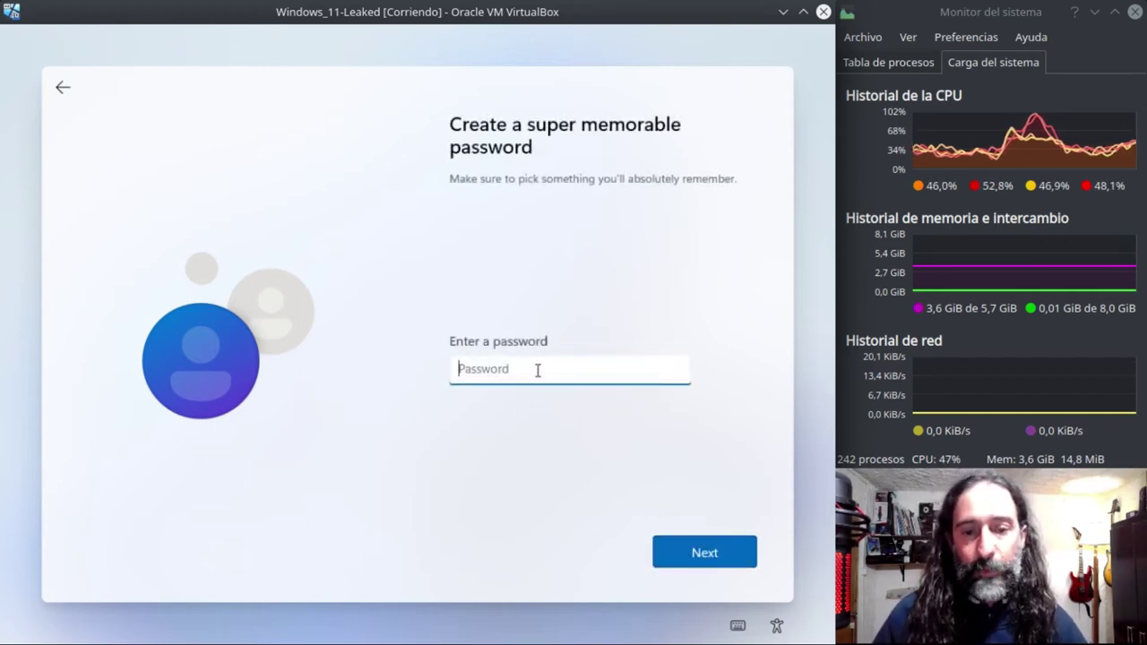
type("••")
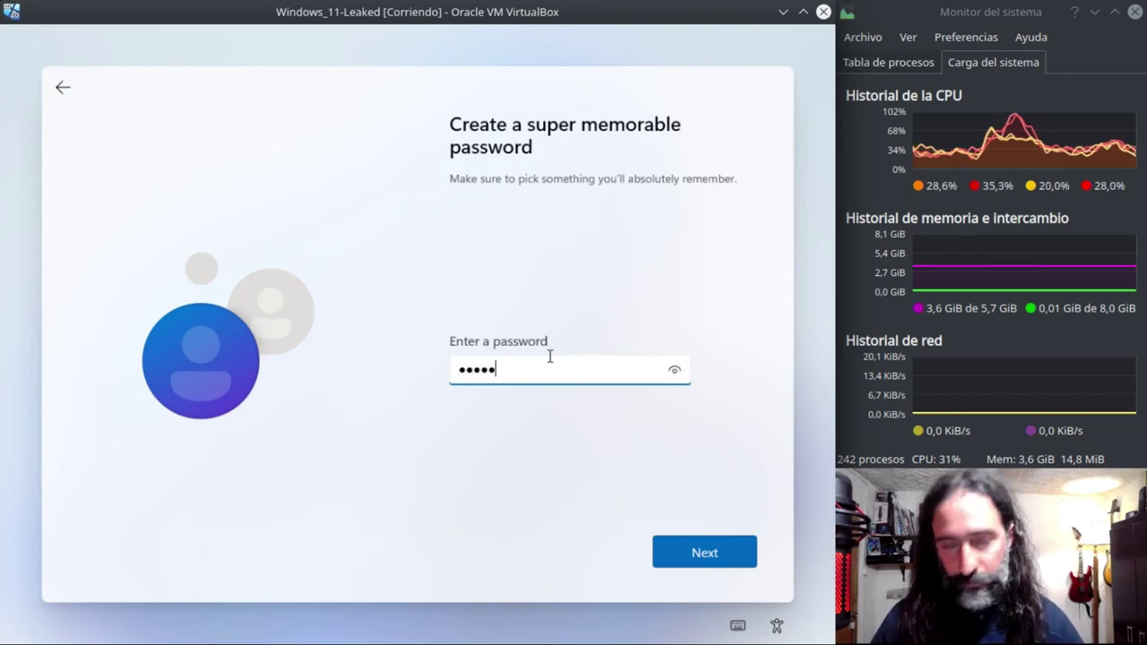
key("Return")
type("••••••")
key("Return")
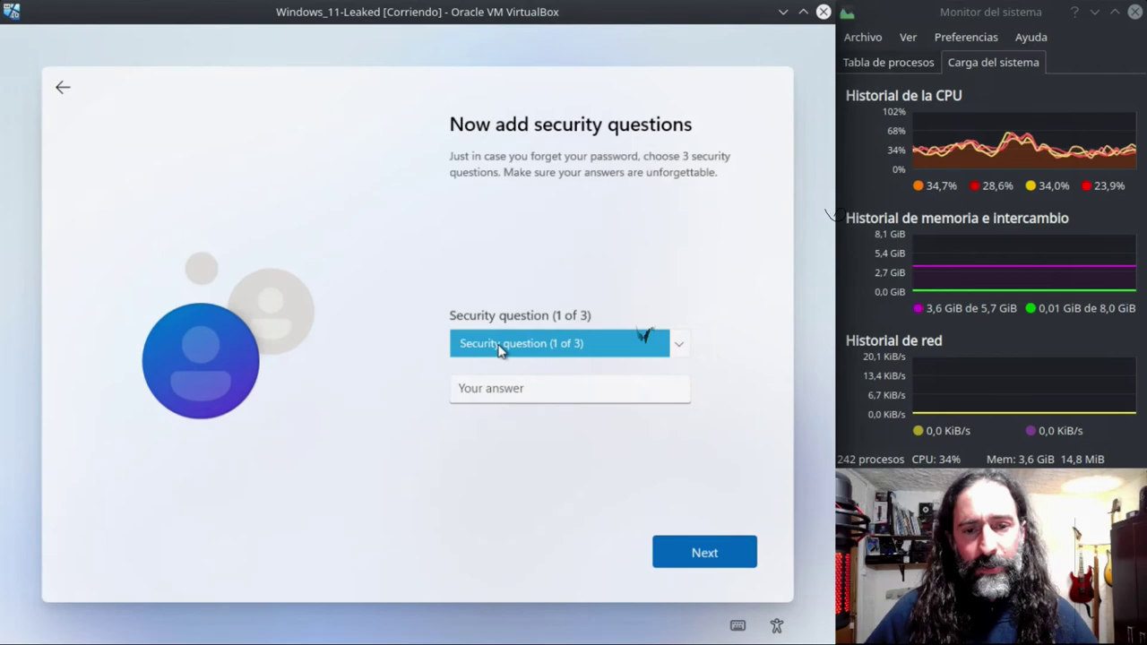
- Choose the first pet's name and birth city security questions and answer each
left_click(499, 351)
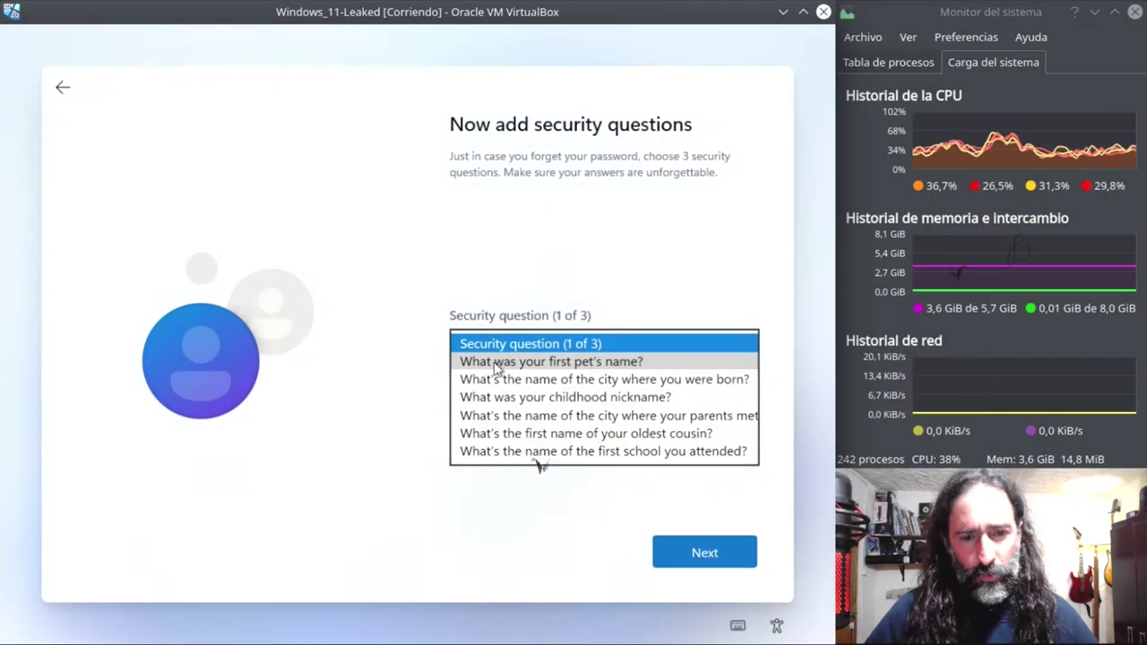
left_click(497, 364)
left_click(503, 390)
type("Minga")
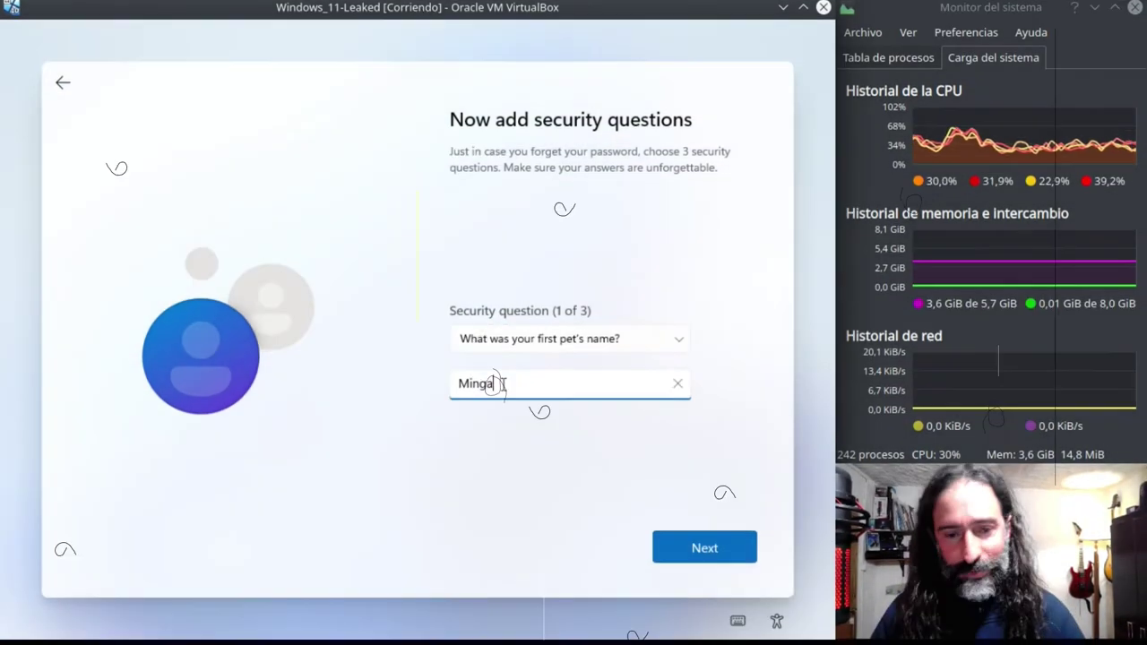
key("Return")
left_click(564, 345)
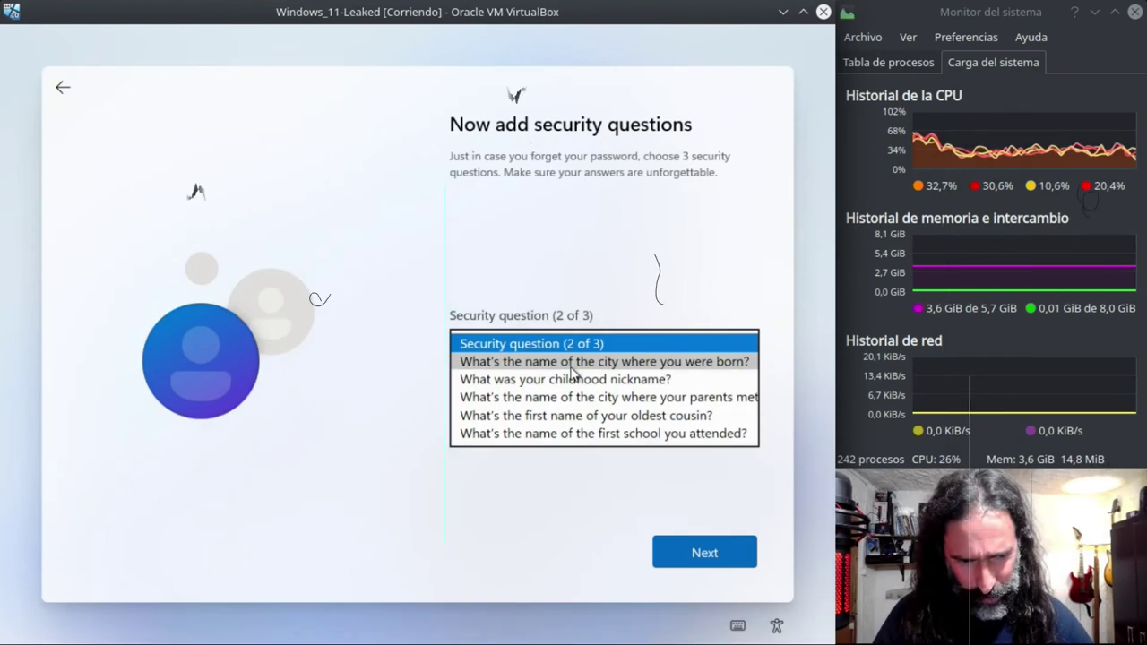
left_click(570, 364)
left_click(532, 393)
type("Minga")
key("Return")
- Choose the childhood nickname question, answer it, and submit the security questions
left_click(573, 350)
left_click(565, 361)
left_click(515, 394)
type("Mig")
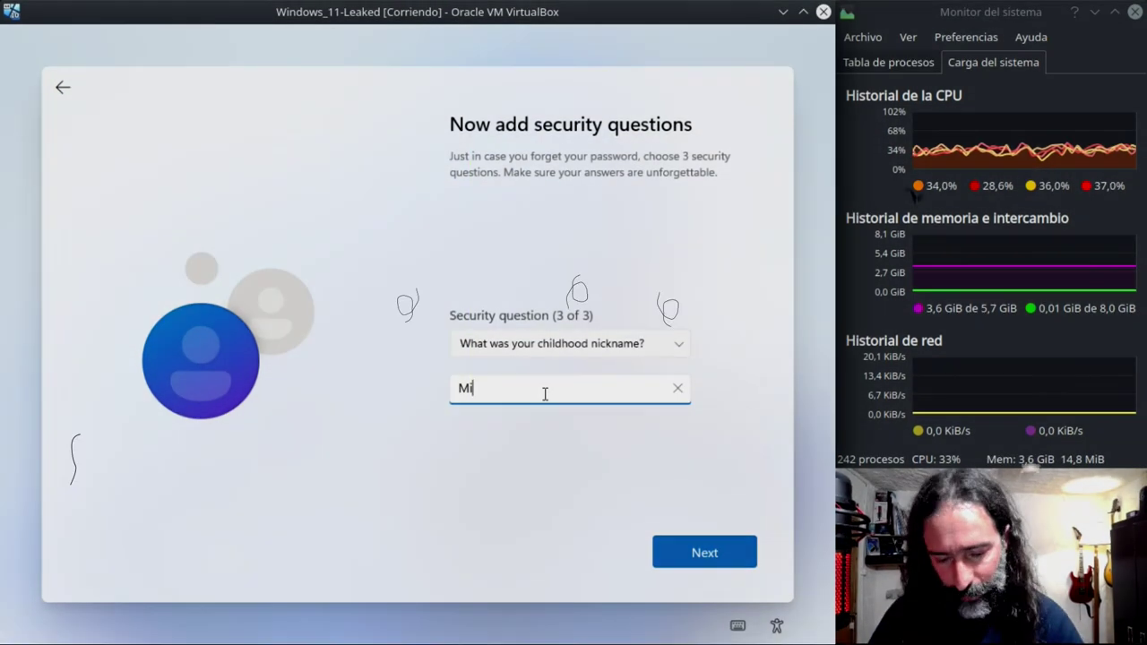
key("BackSpace")
type("nga")
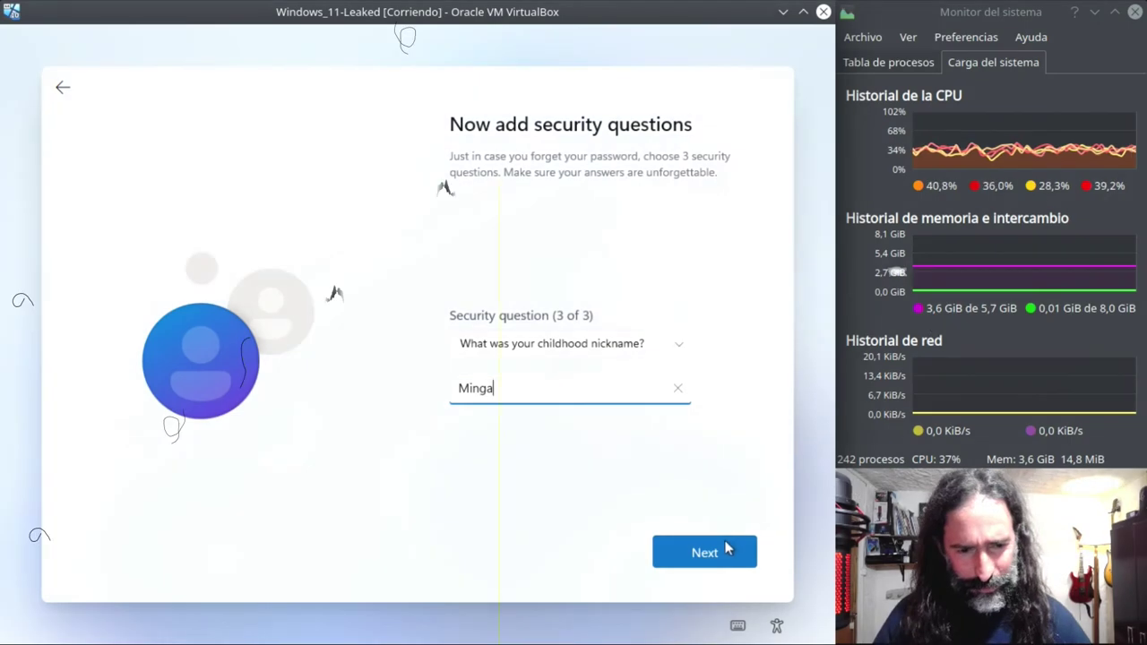
left_click(724, 549)
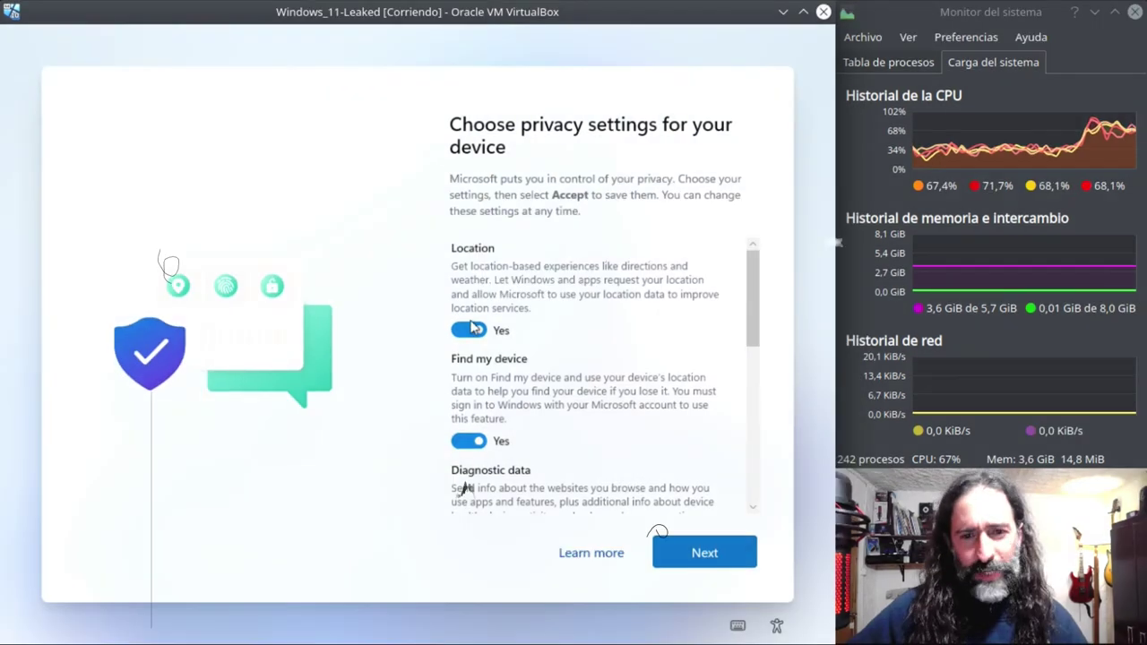
- Set Location, Find my device, Inking & typing, Tailored experiences, Advertising ID to No, diagnostics Required, and accept
left_click(470, 329)
left_click(467, 419)
scroll(529, 397, "down", 1)
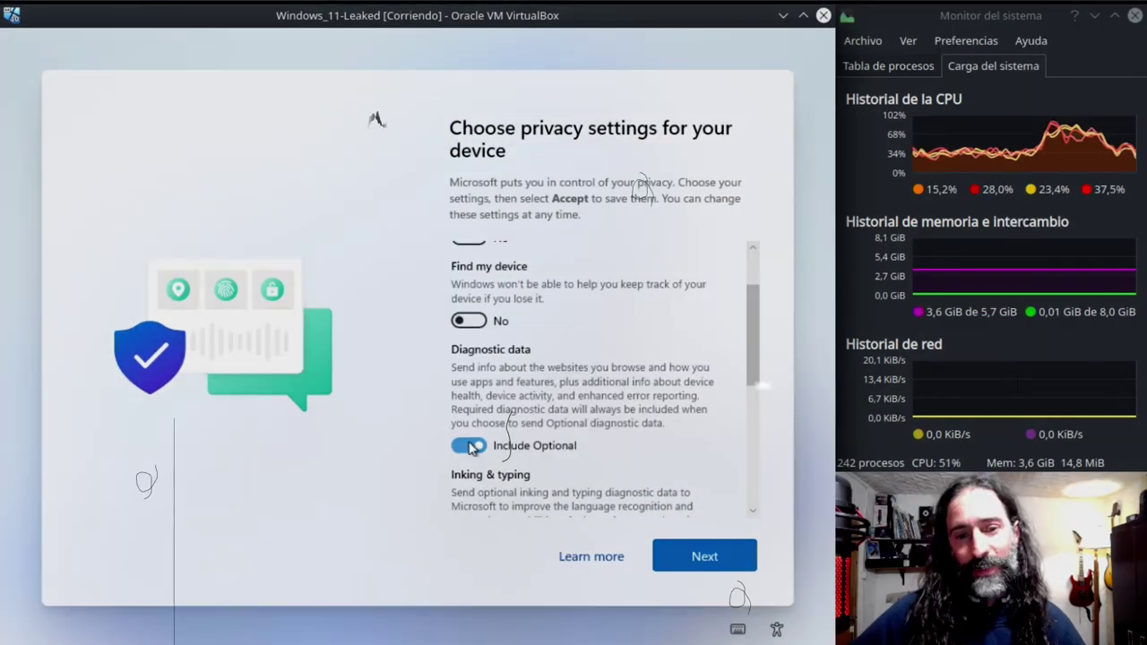
left_click(469, 442)
scroll(555, 385, "down", 1)
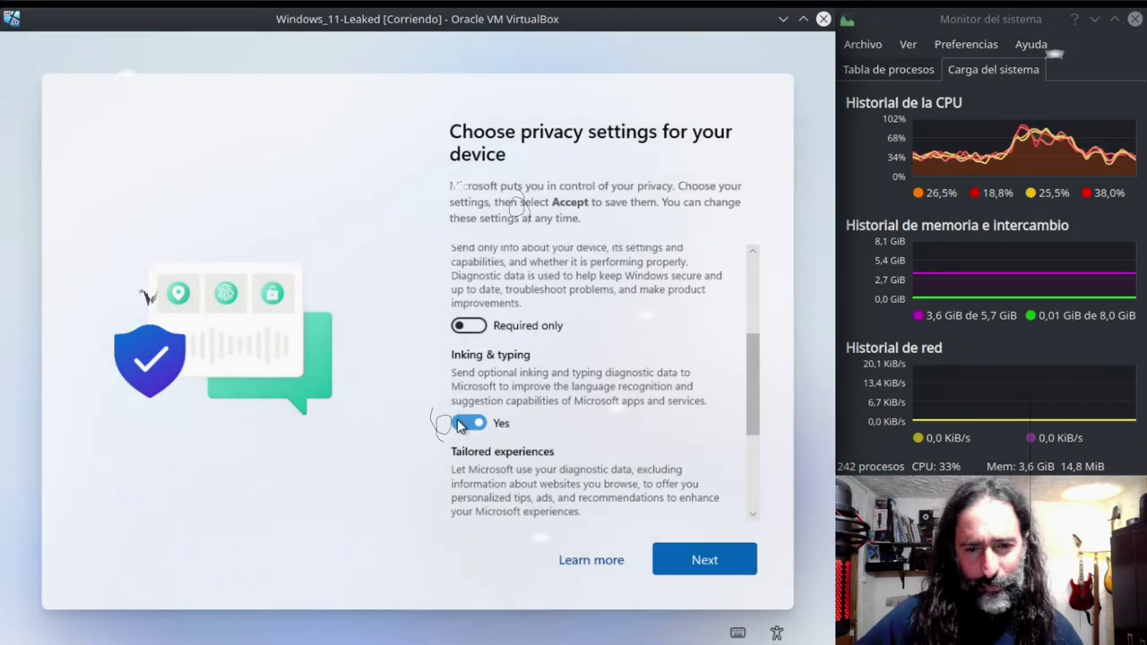
left_click(465, 424)
scroll(458, 416, "down", 1)
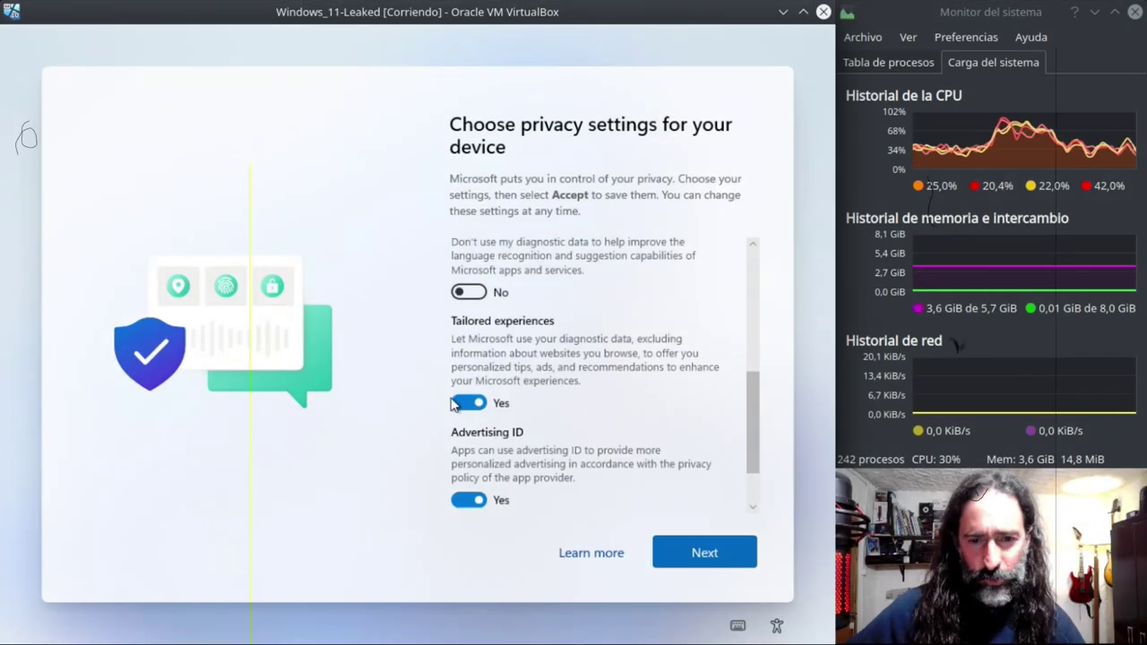
left_click(462, 404)
scroll(529, 401, "down", 1)
left_click(482, 433)
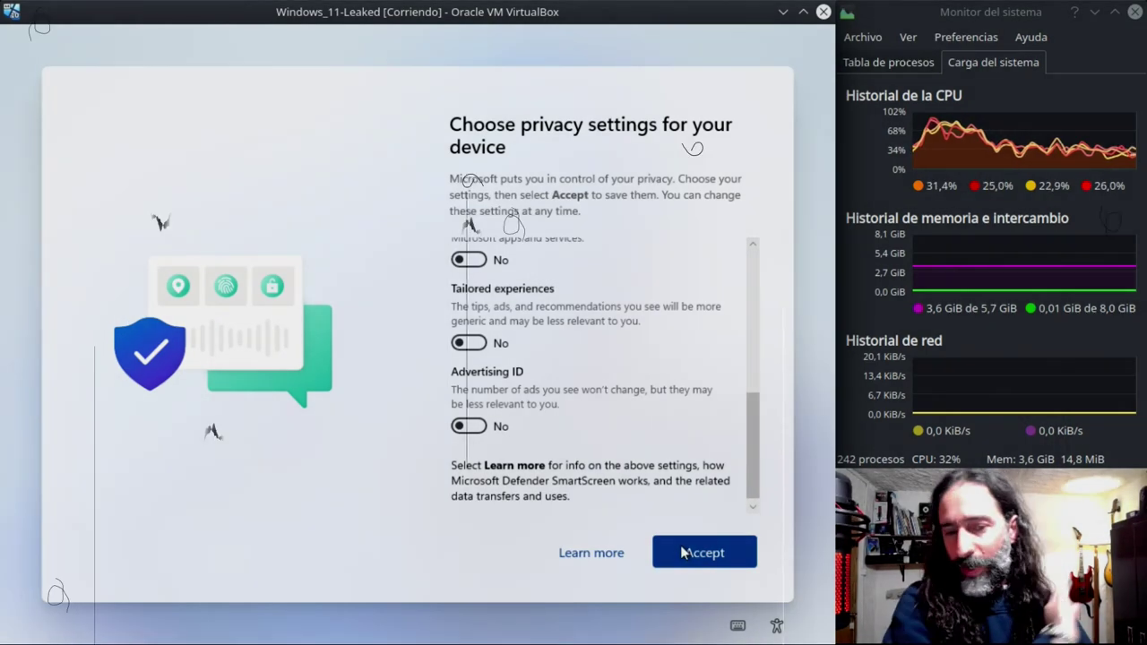
left_click(680, 553)
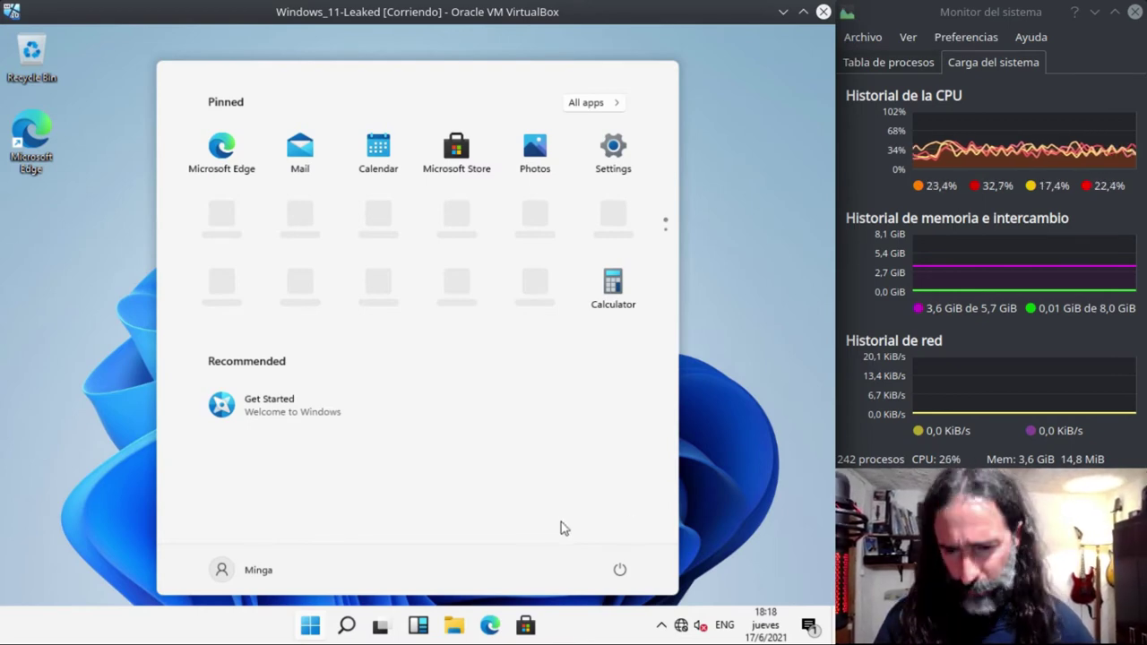
- Browse the Start menu's pinned apps, then launch Get Started and close its window
left_click(311, 627)
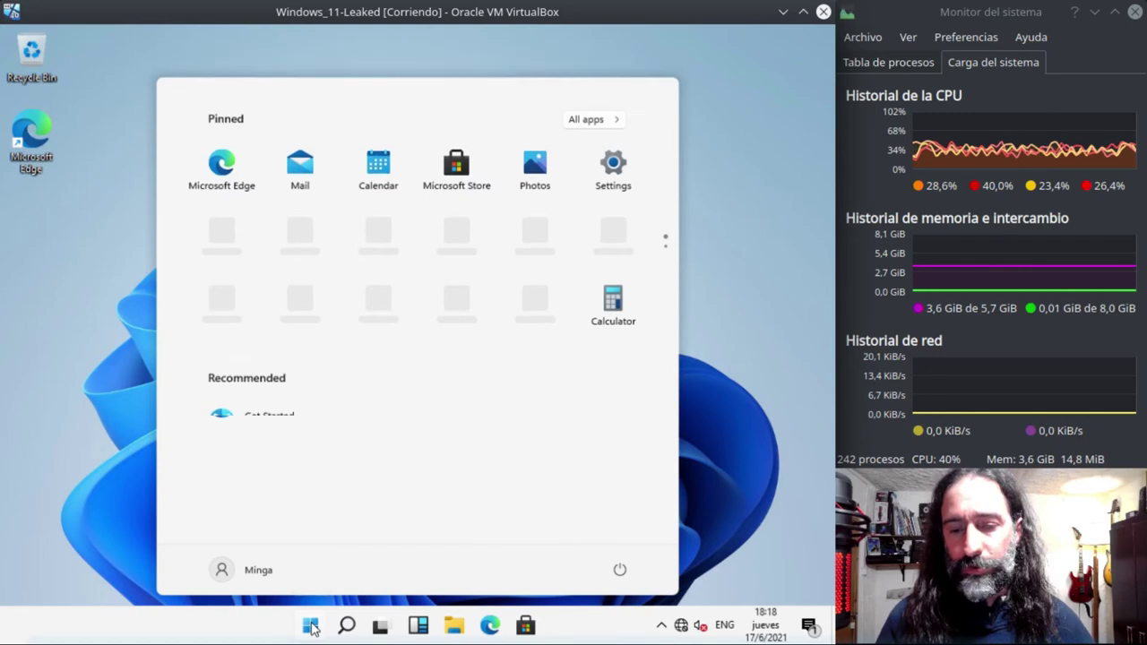
left_click(312, 628)
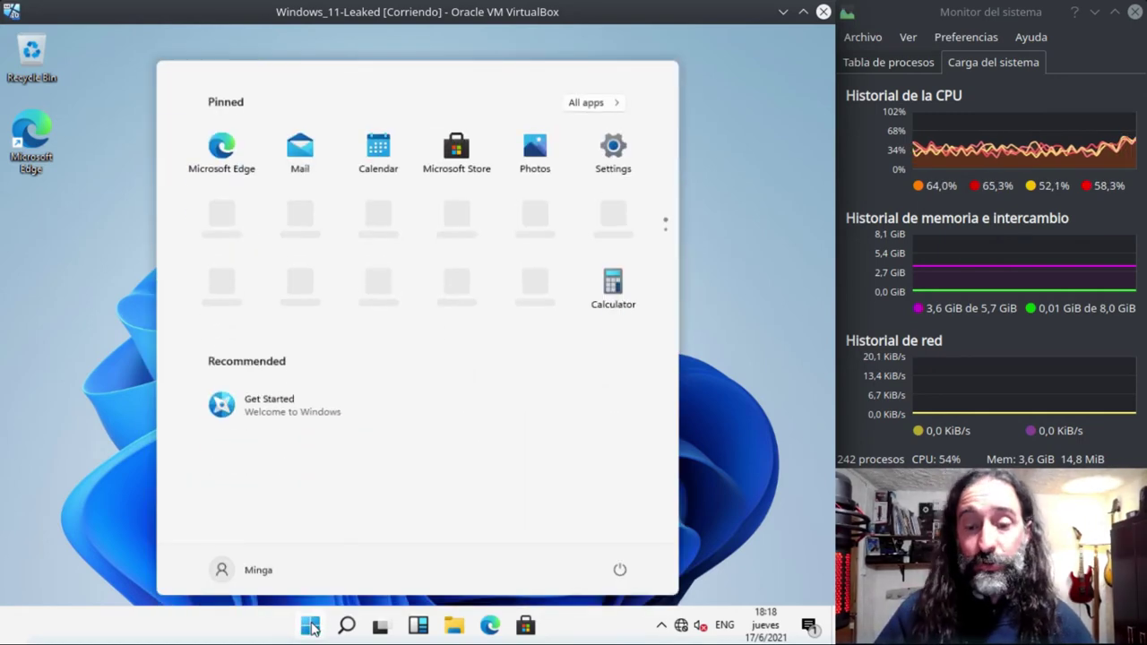
left_click(312, 627)
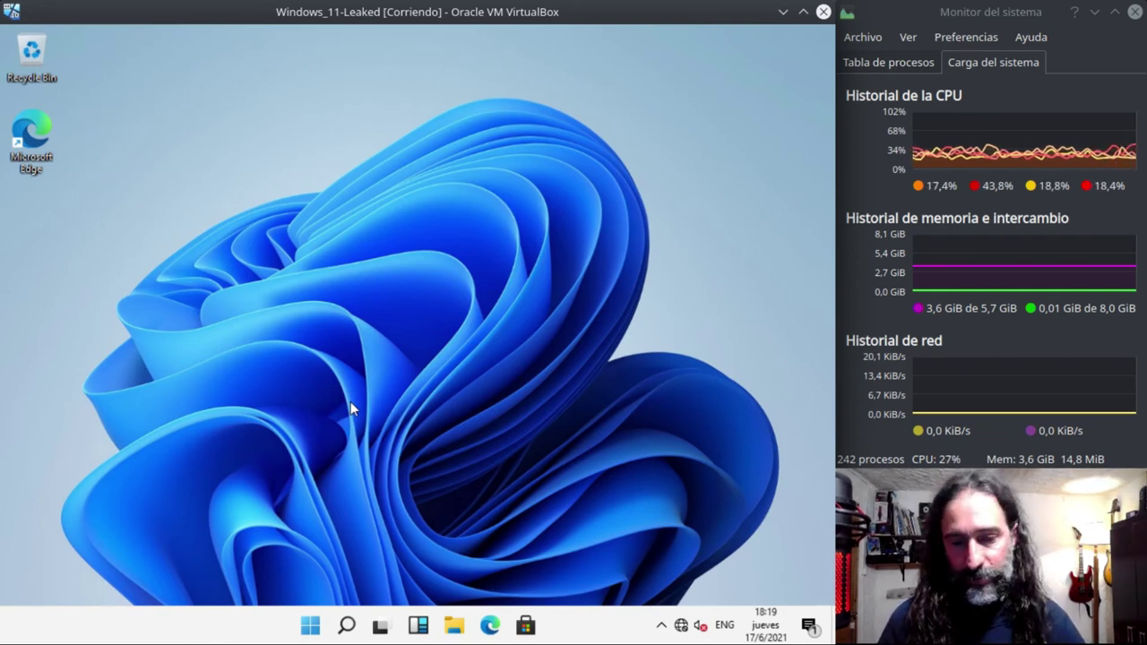
left_click(311, 627)
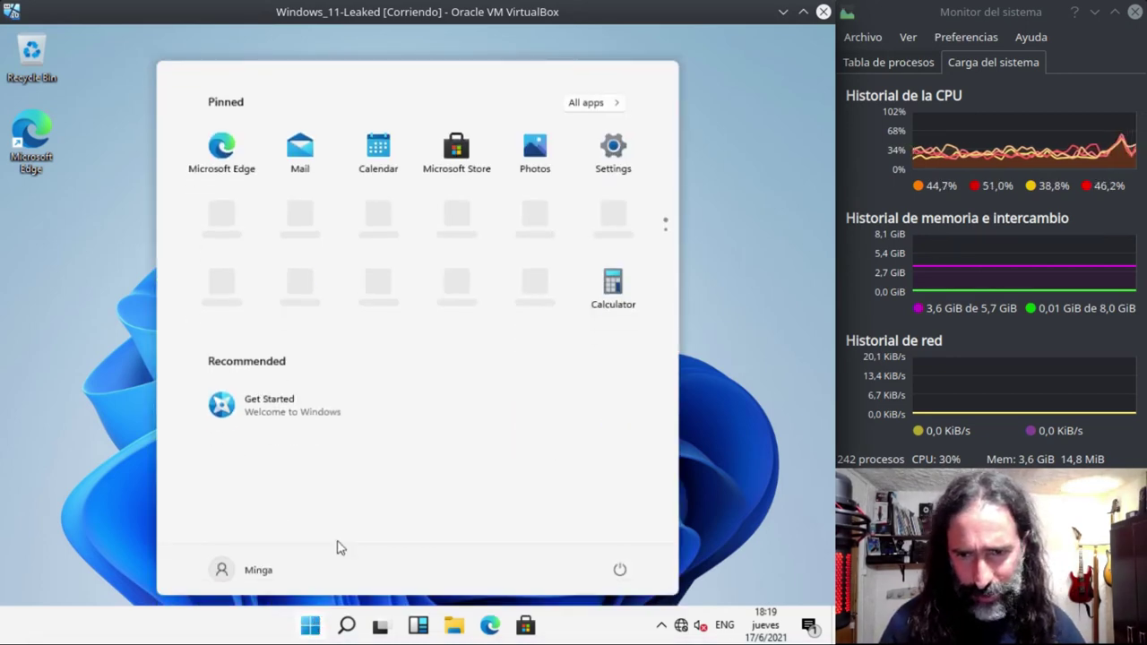
scroll(463, 311, "down", 1)
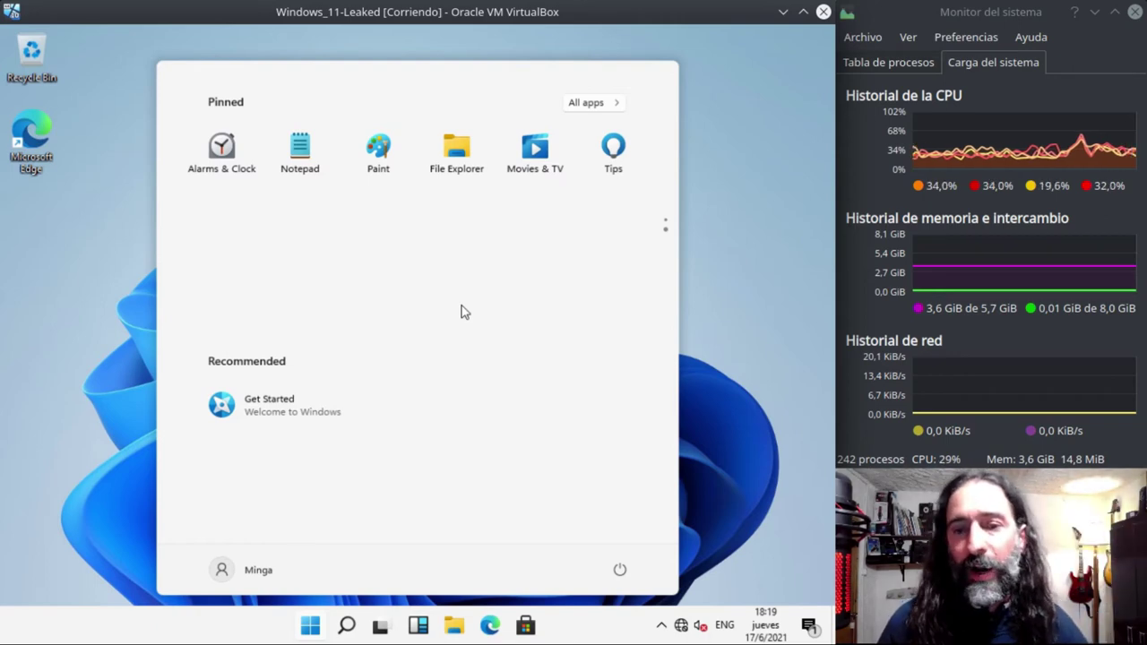
mouse_move(666, 224)
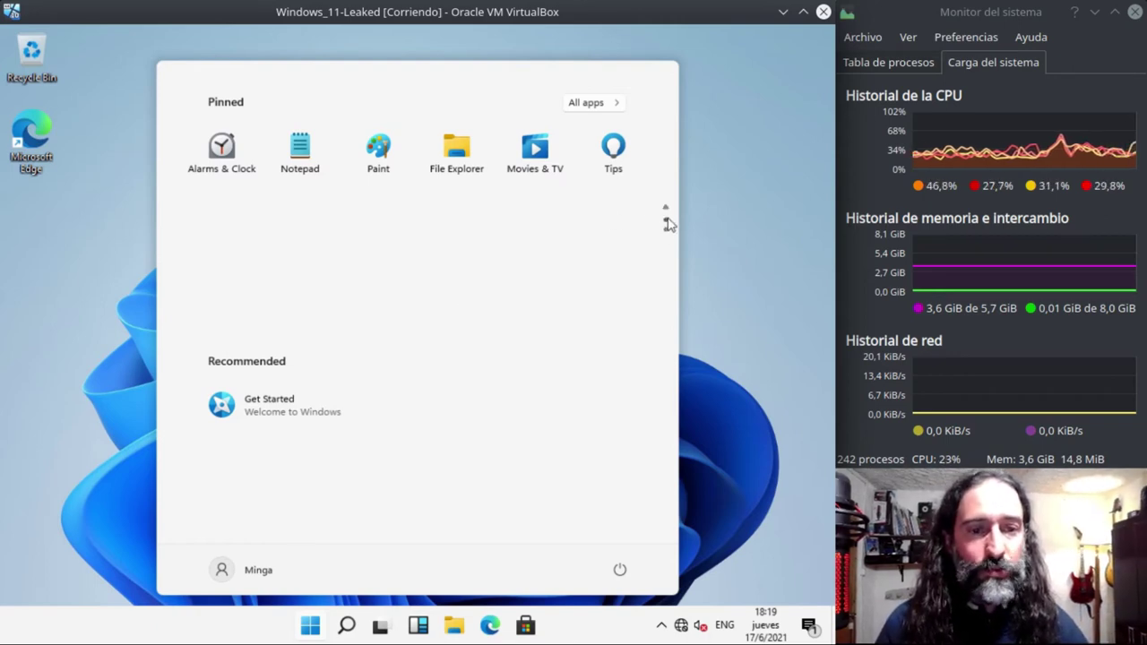
scroll(538, 256, "up", 1)
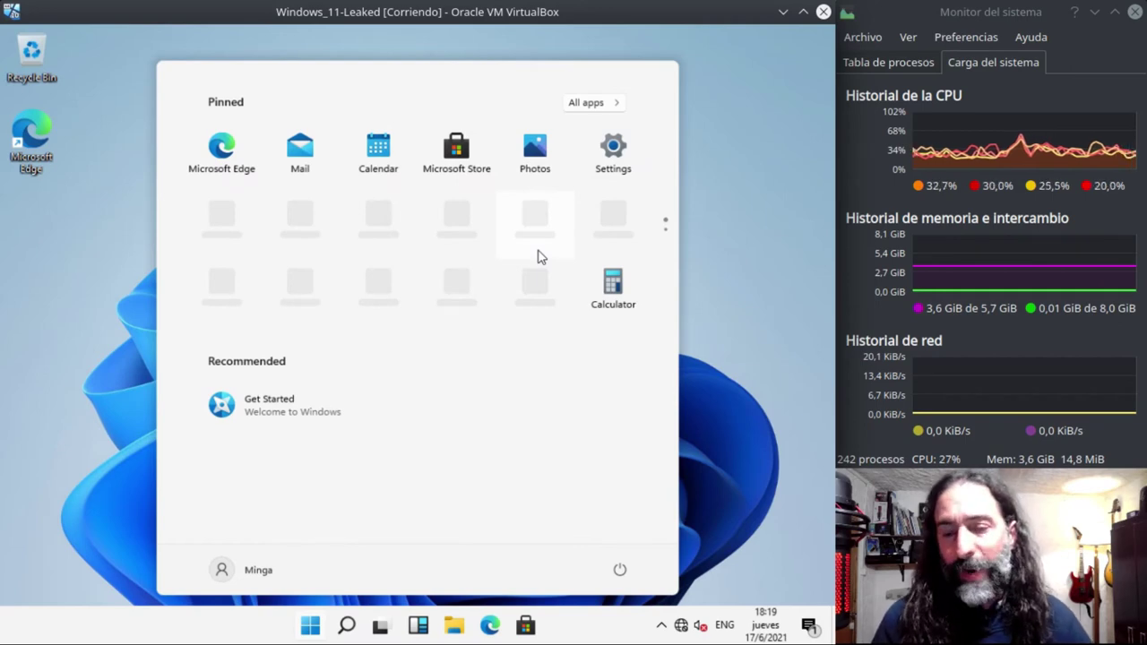
scroll(539, 257, "down", 1)
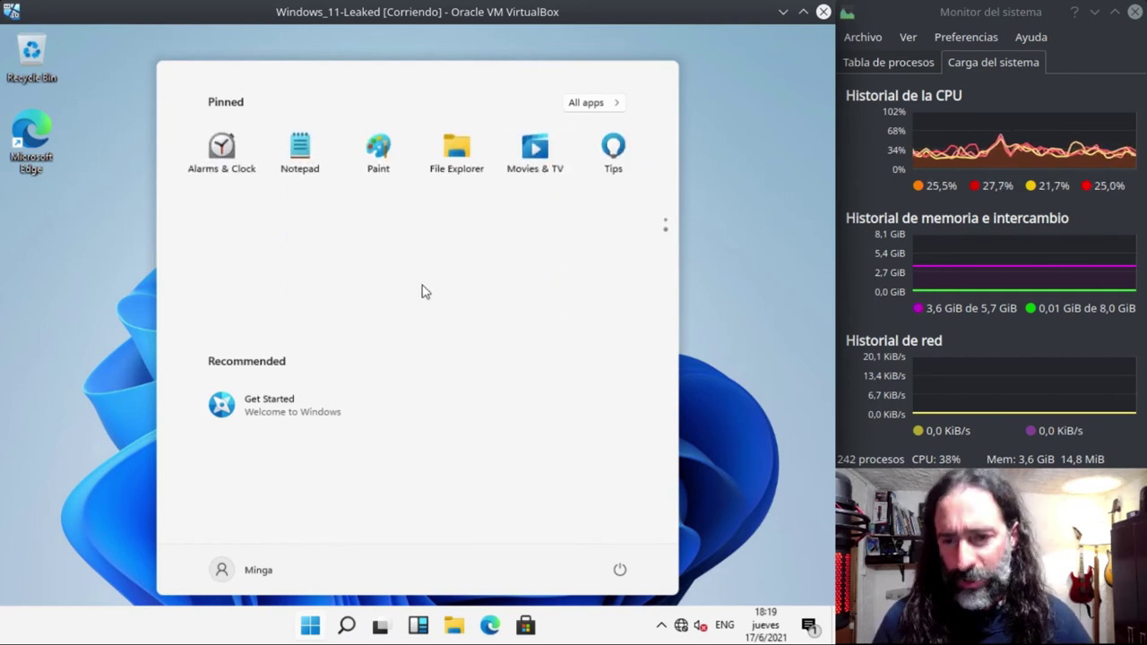
left_click(286, 407)
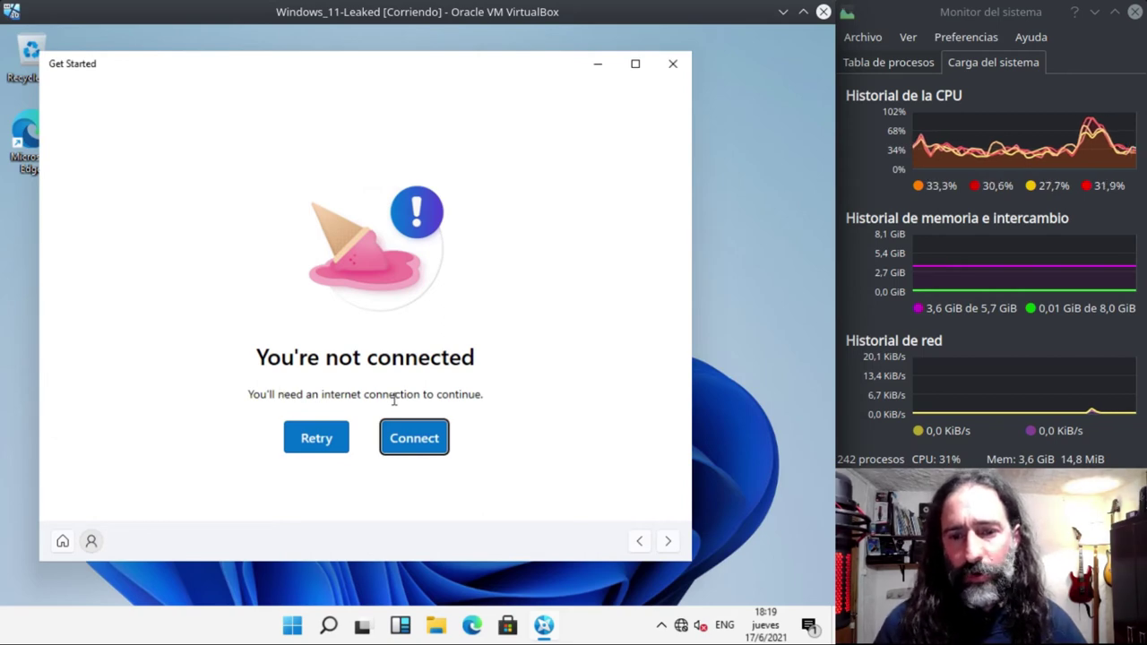
left_click(675, 67)
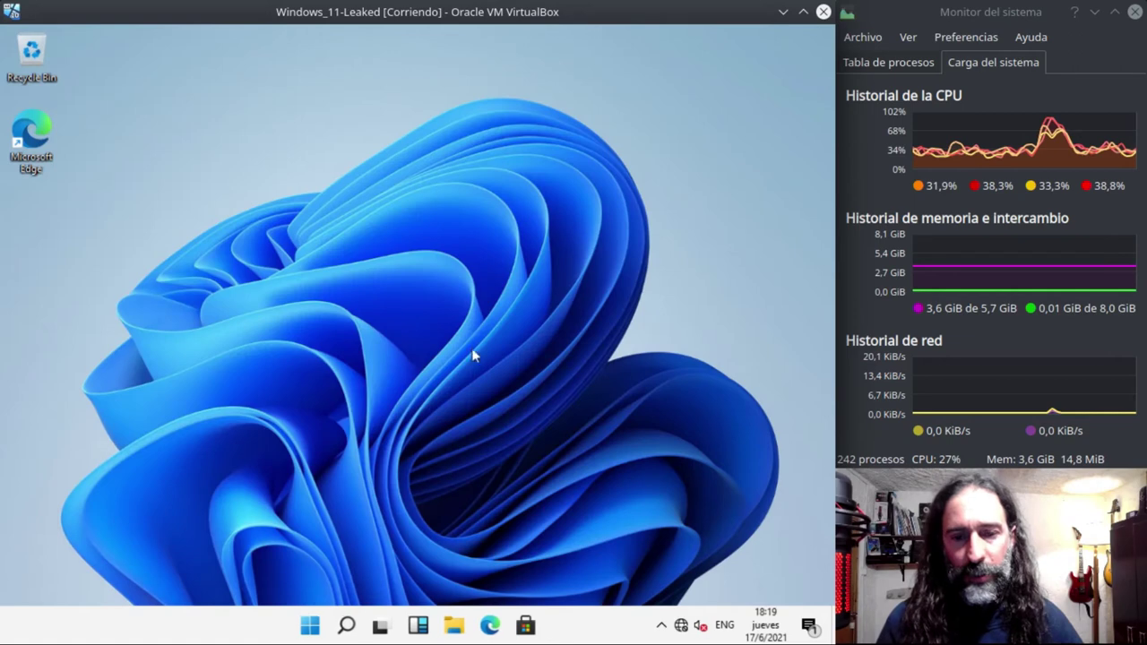
- Add a second virtual desktop, Desktop 2, from Task View
left_click(387, 631)
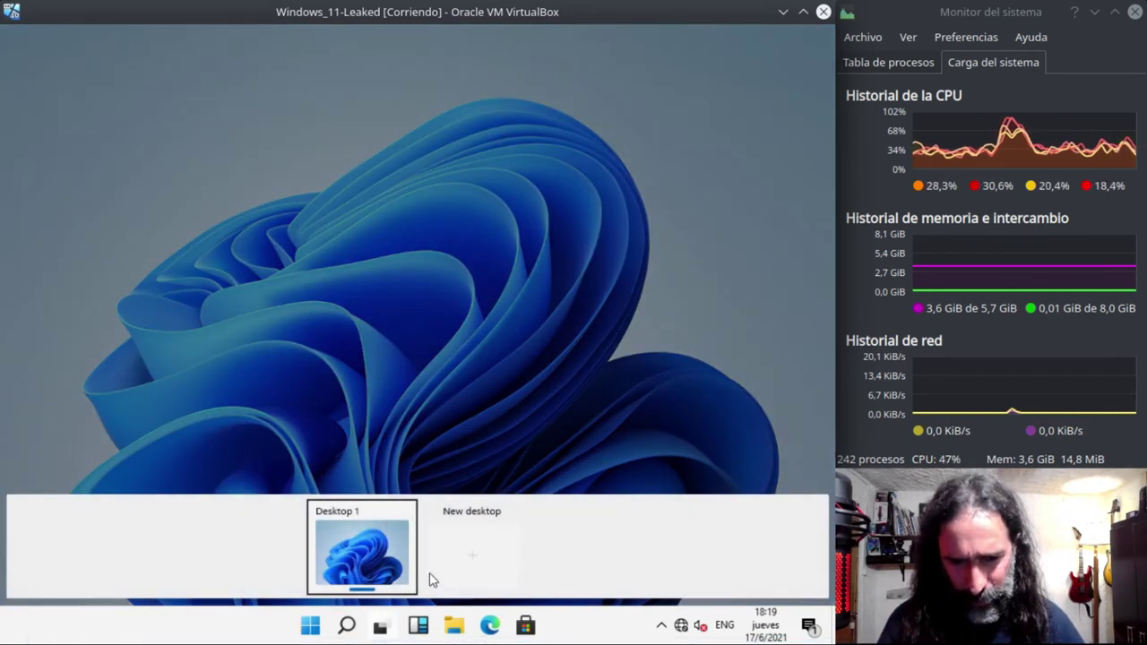
left_click(458, 539)
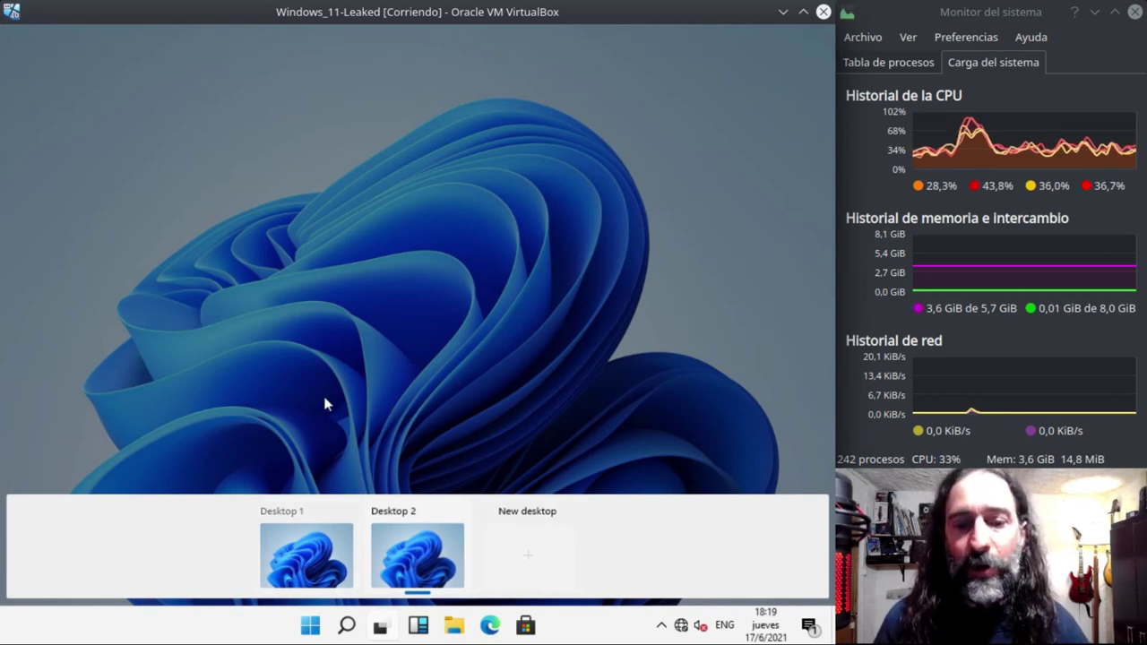
left_click(342, 375)
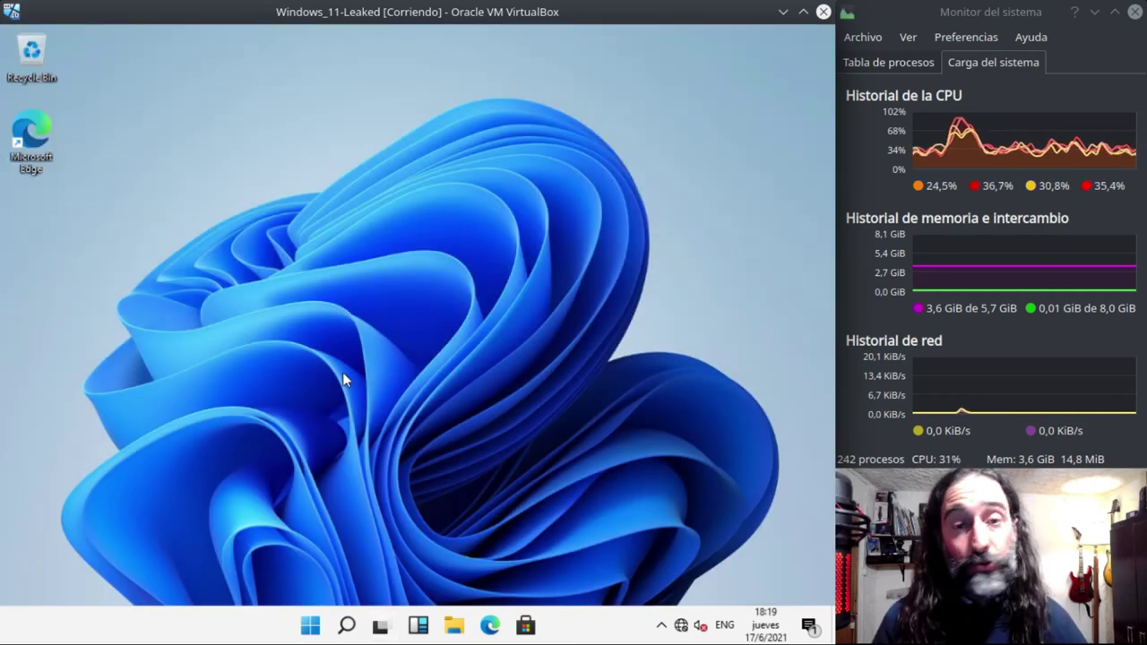
left_click(381, 626)
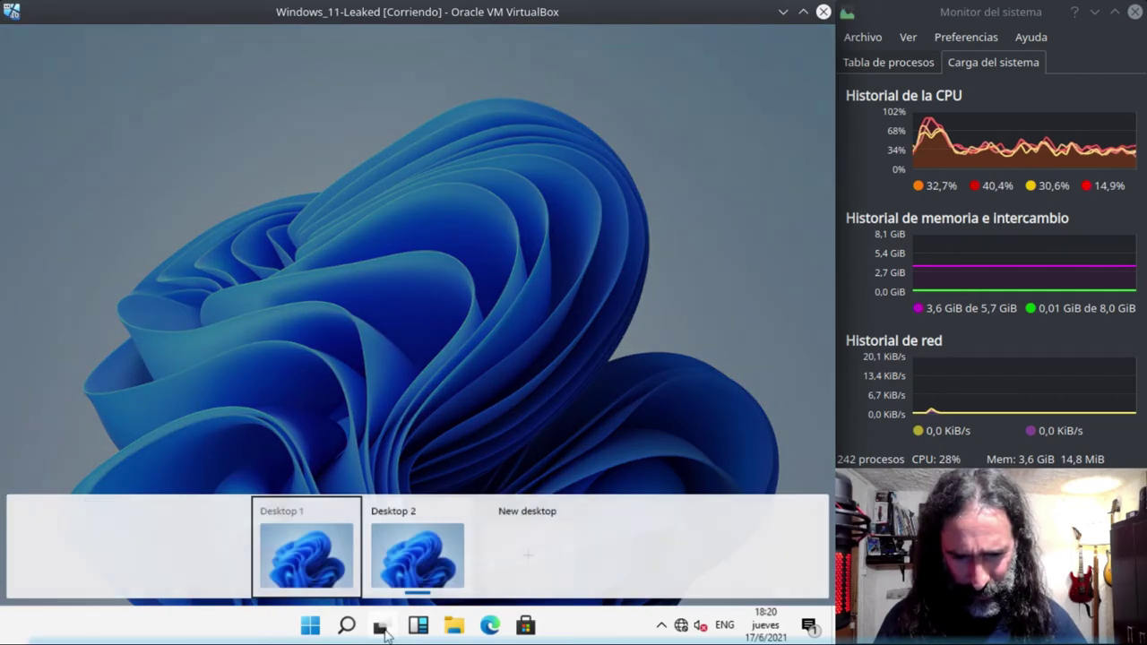
left_click(397, 534)
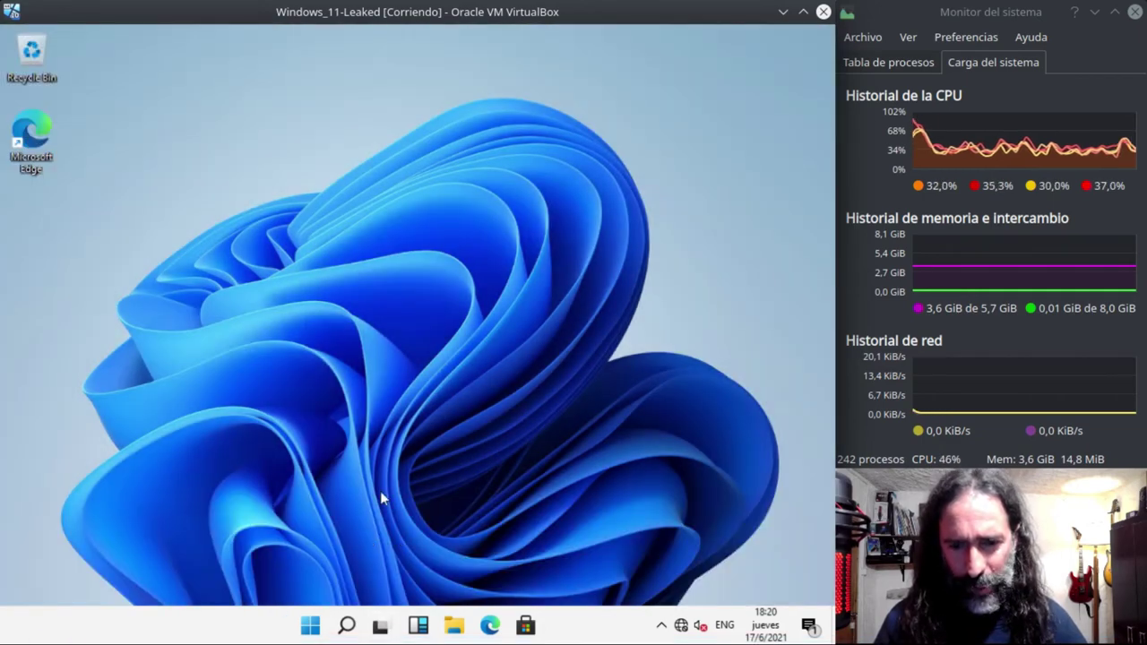
left_click(381, 626)
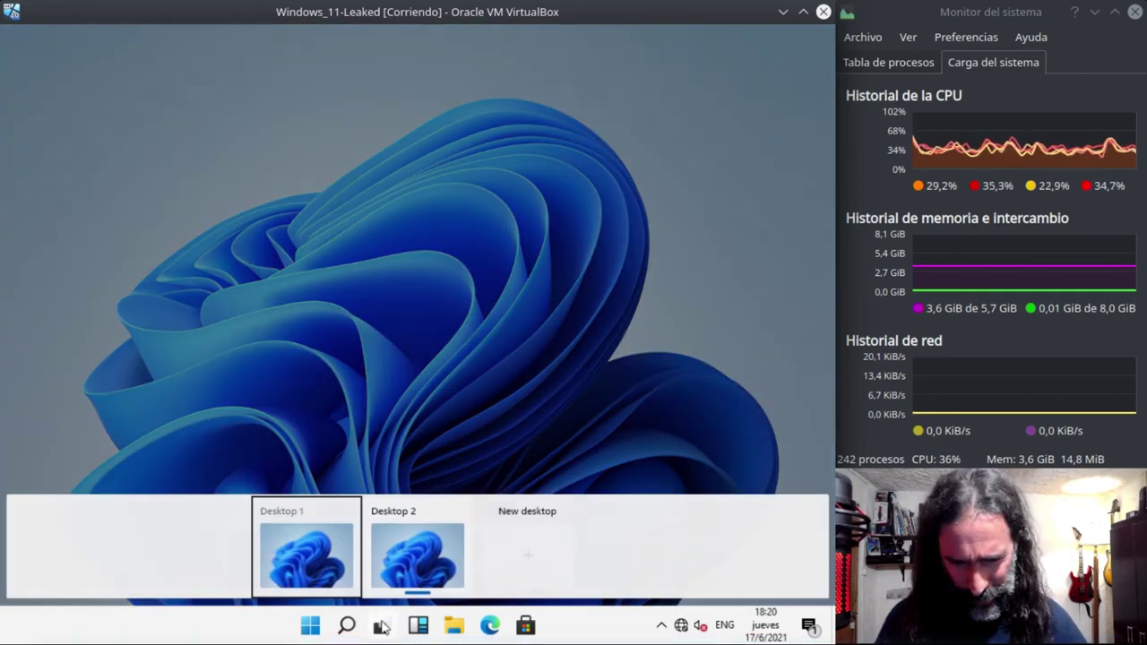
left_click(415, 555)
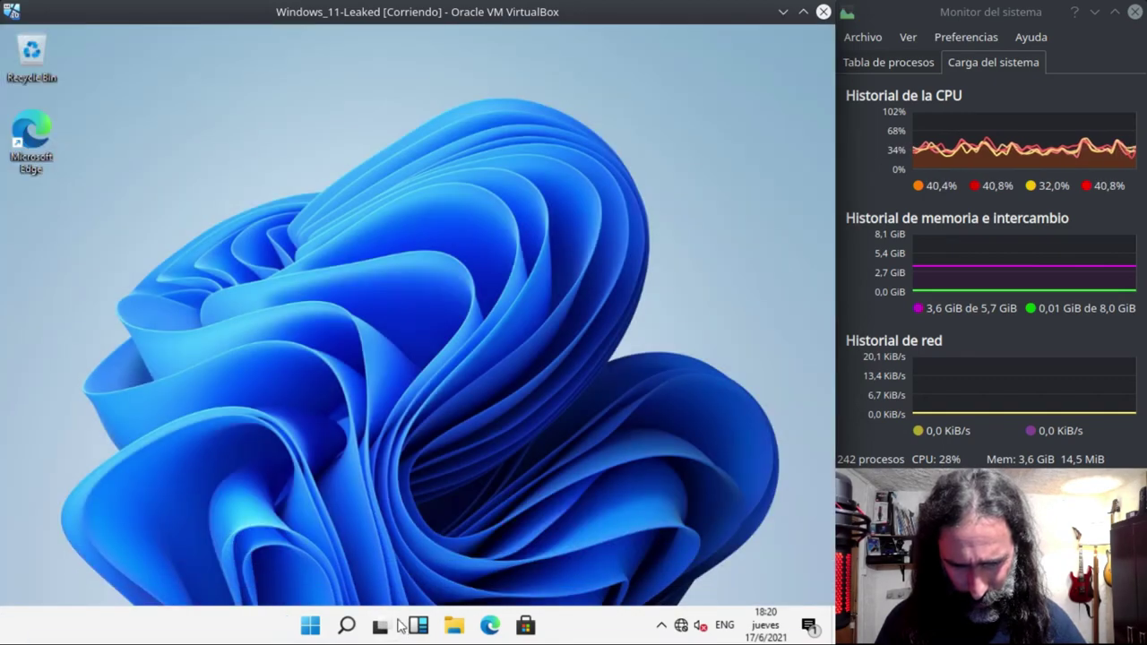
- Reopen Task View, view Desktop 2's context menu, and switch to Desktop 2
left_click(381, 626)
left_click(381, 626)
left_click(381, 626)
left_click(380, 627)
left_click(381, 626)
right_click(411, 581)
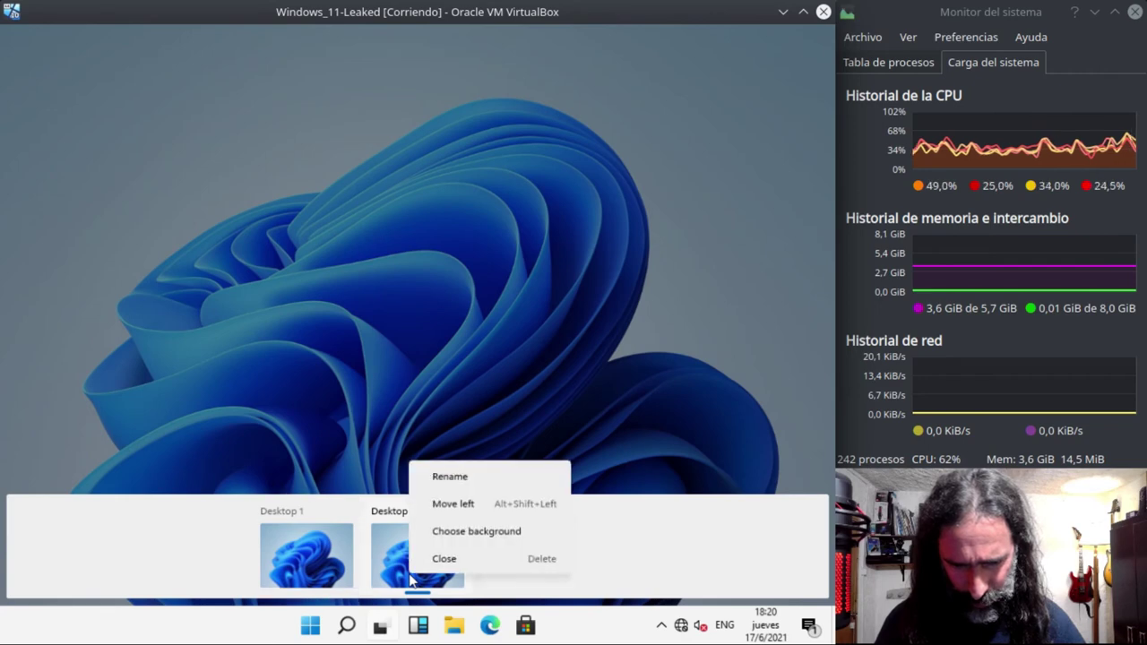
left_click(669, 568)
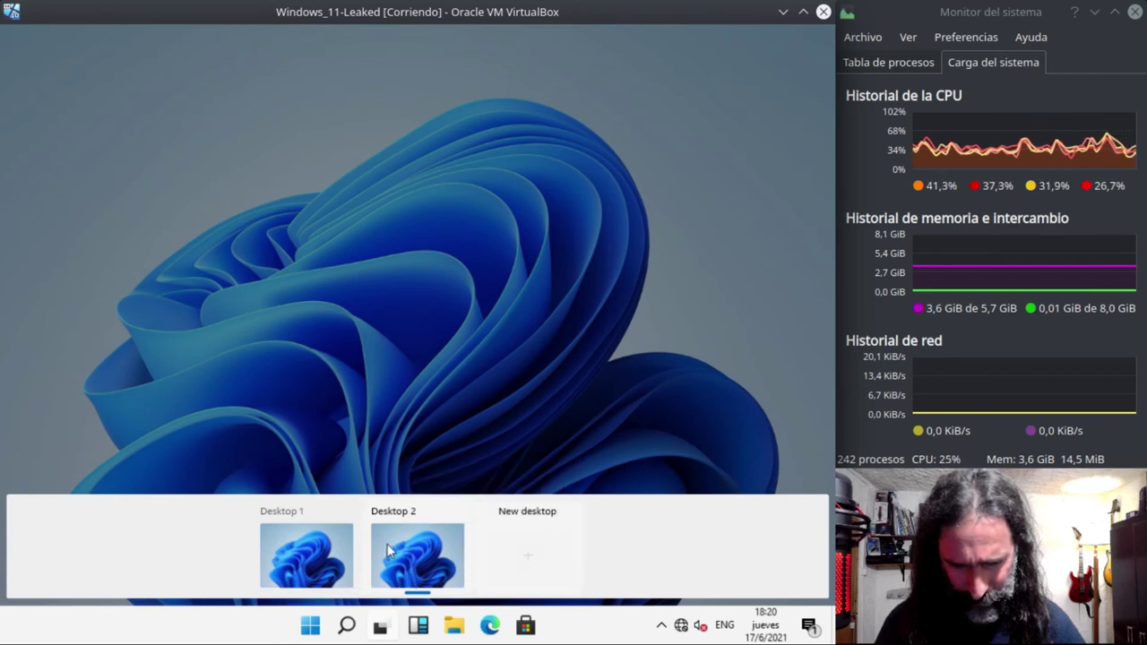
left_click(290, 546)
- Create a new text document on the desktop named 'Escritorio 1'
right_click(320, 173)
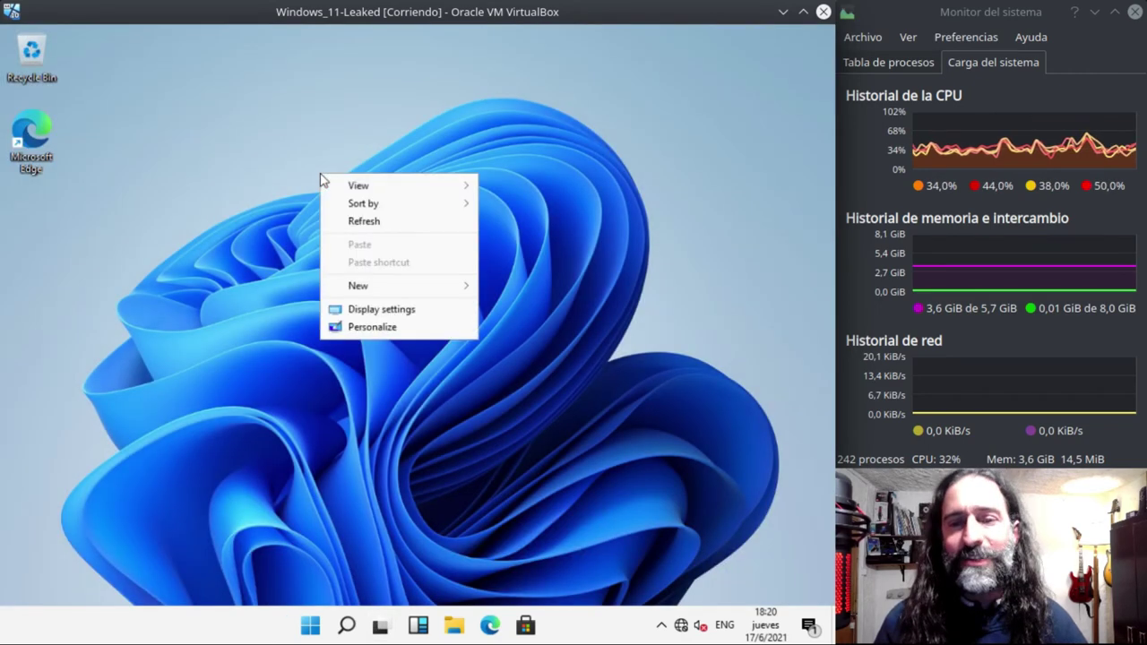
mouse_move(385, 289)
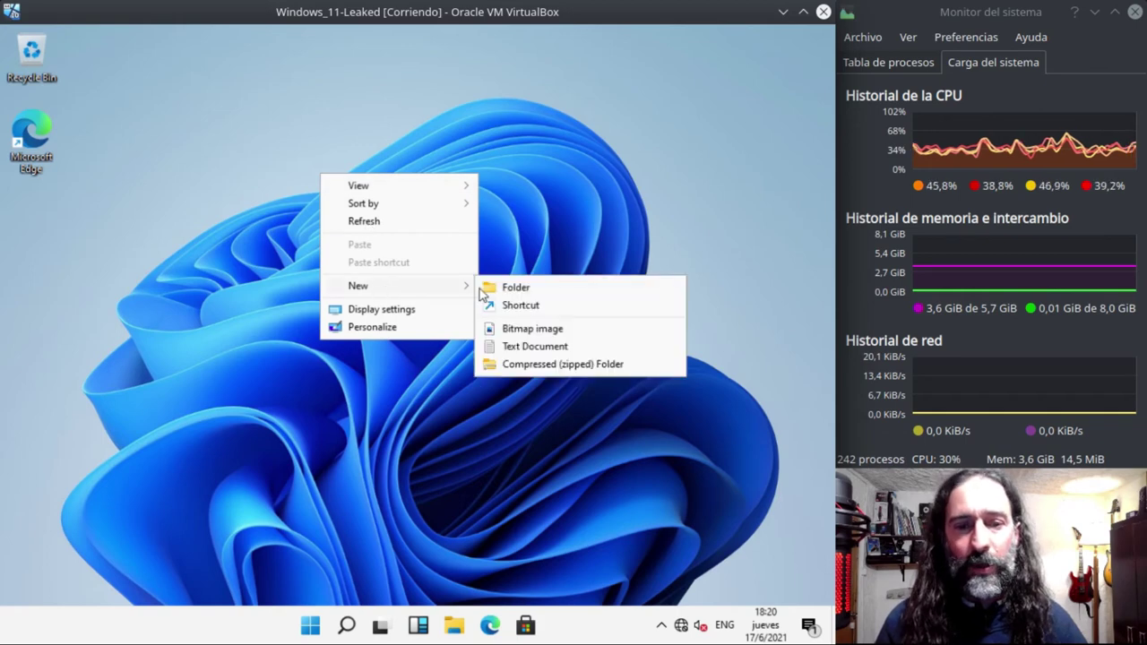
left_click(504, 346)
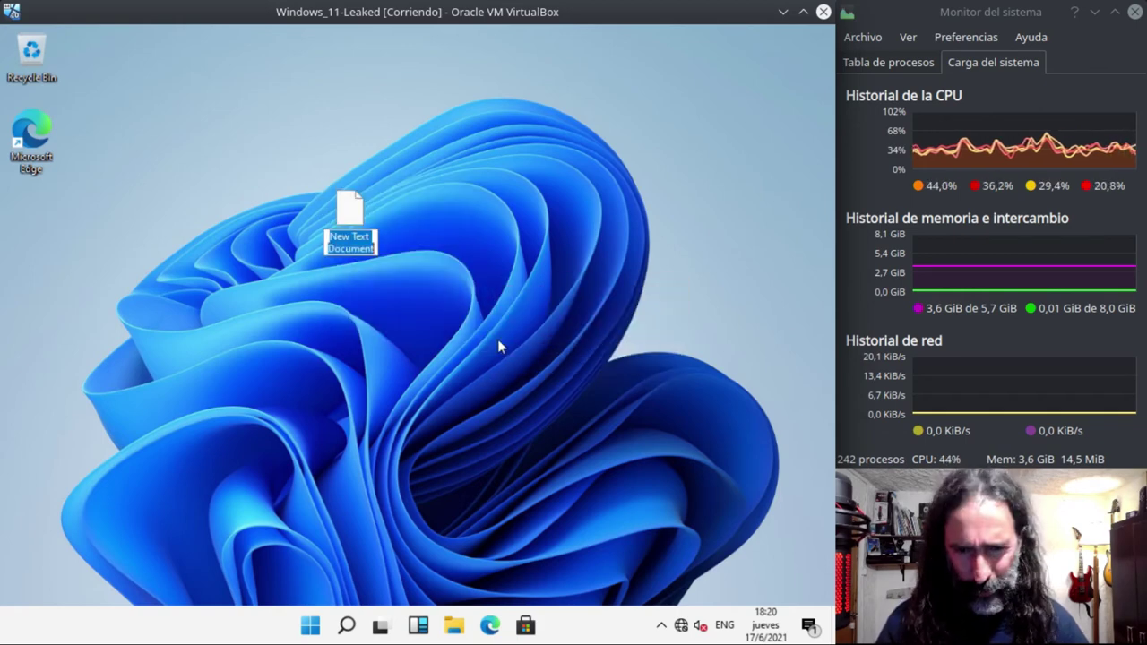
type("Es")
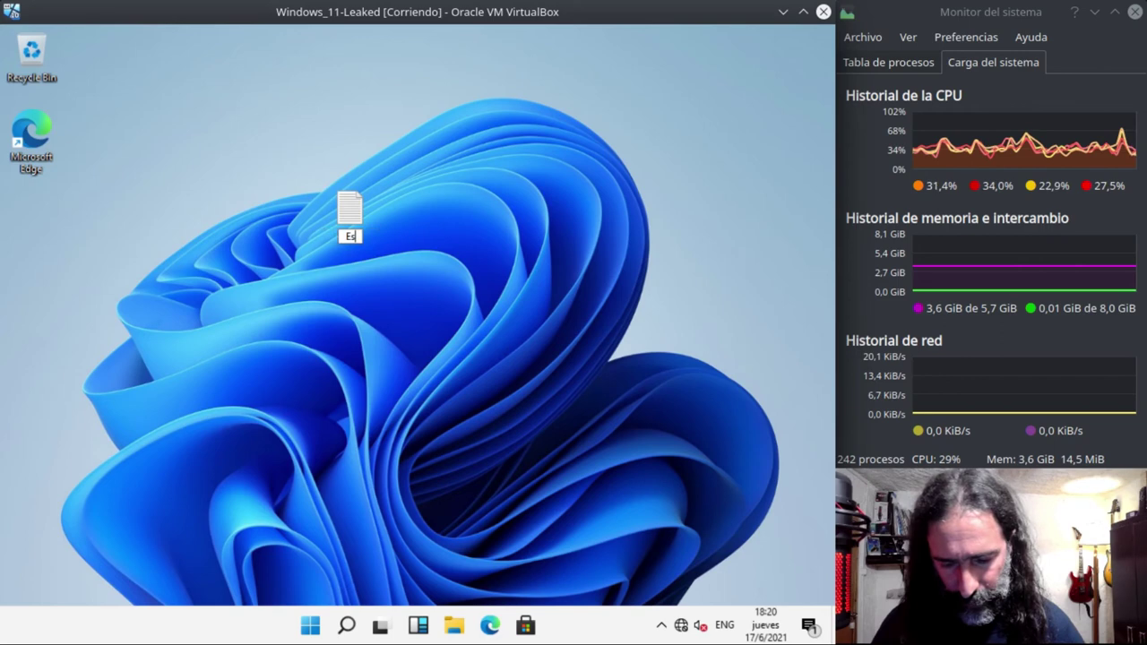
type("critorio 1")
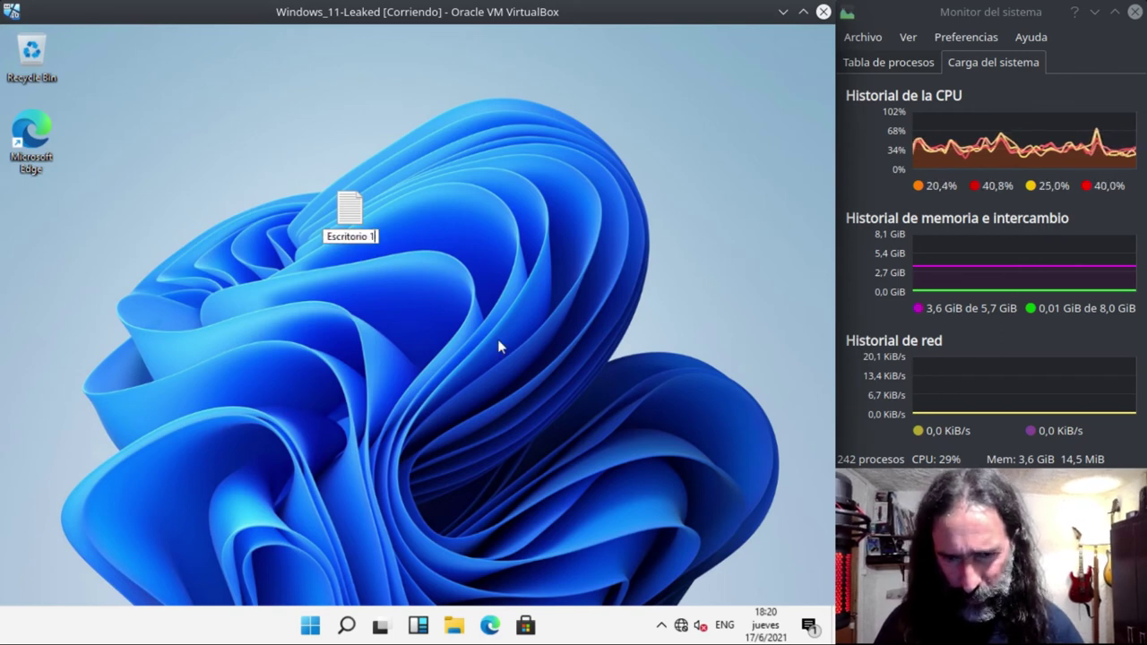
key("Return")
- Move Escritorio 1 to the top centre of the desktop, then open the widgets dashboard
left_click_drag(350, 208, 421, 40)
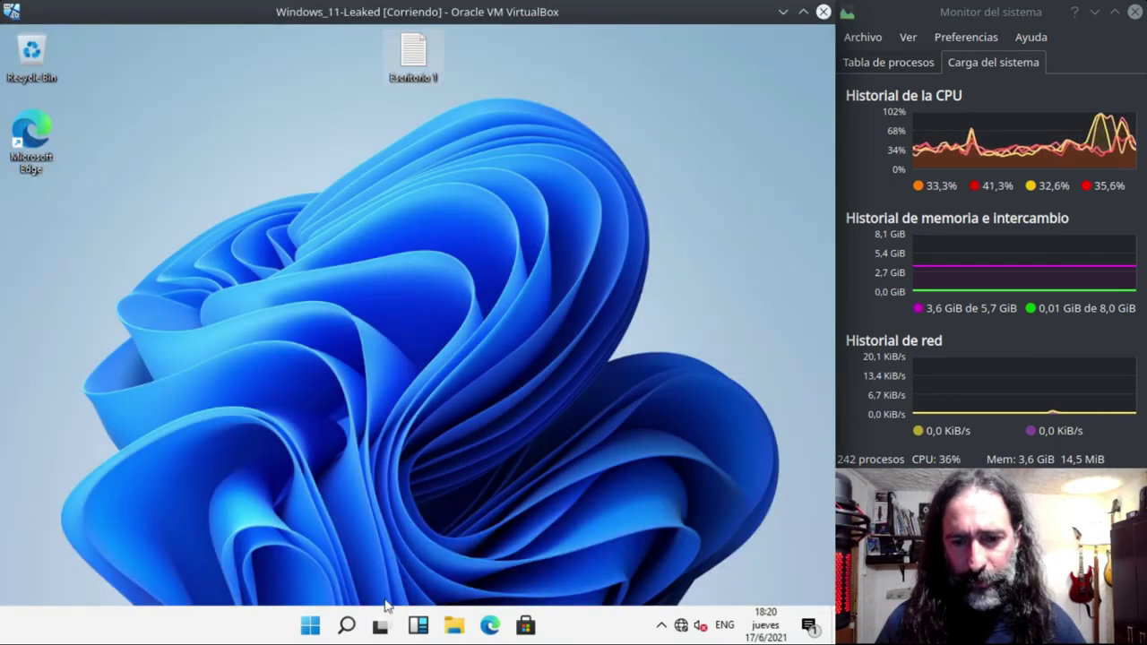
mouse_move(381, 630)
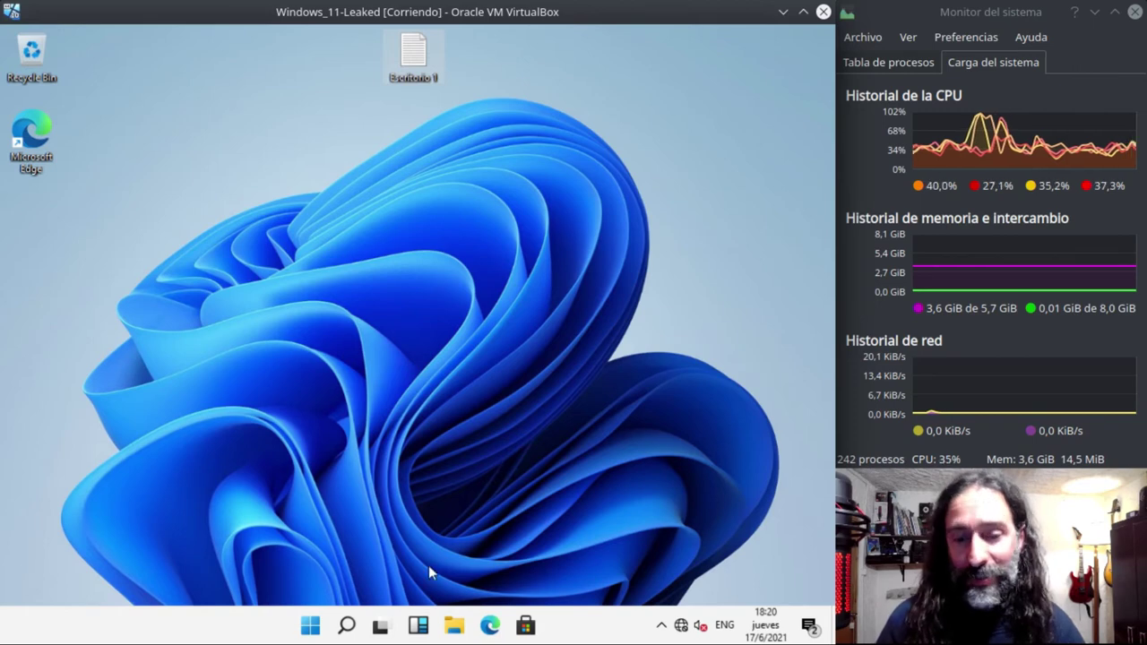
left_click(415, 630)
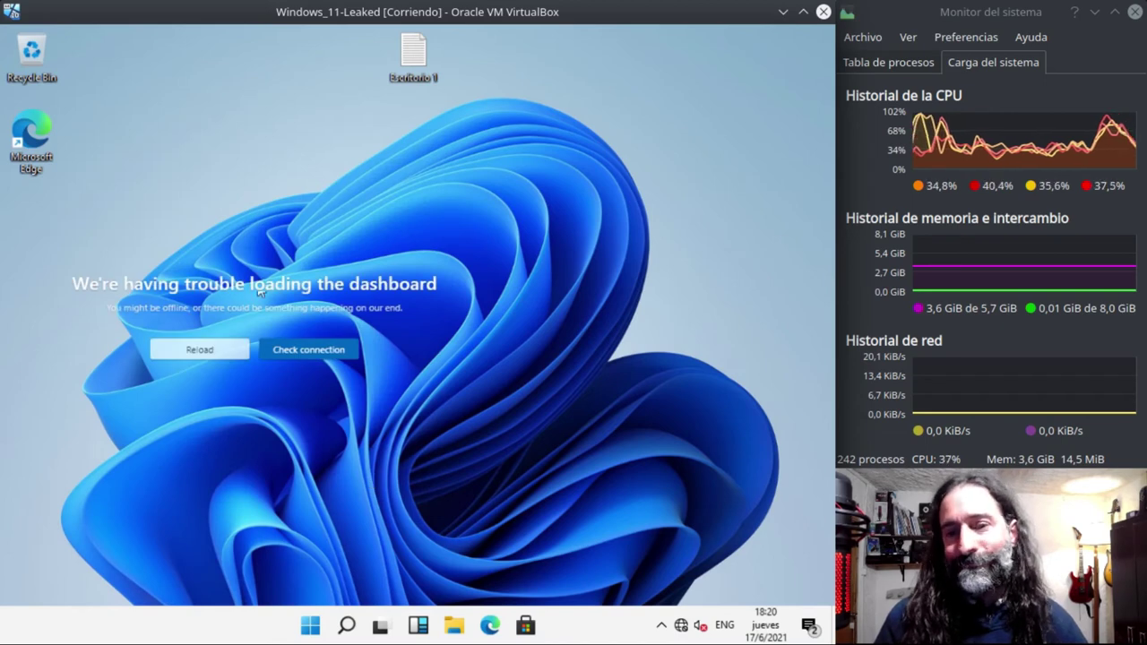
left_click(275, 359)
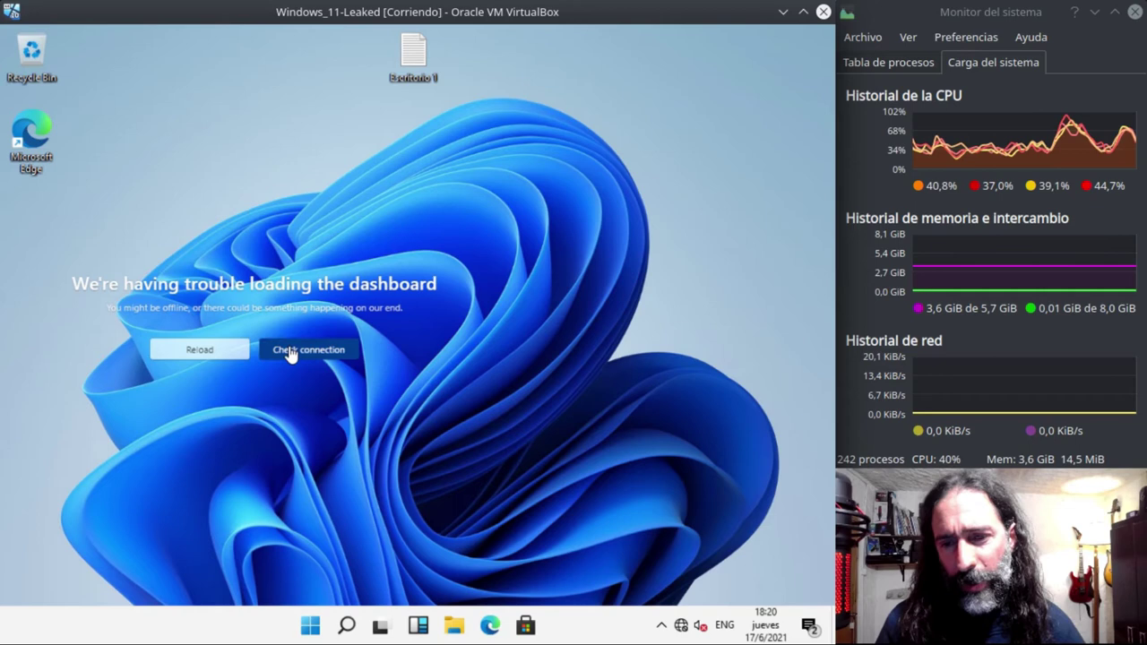
left_click(199, 350)
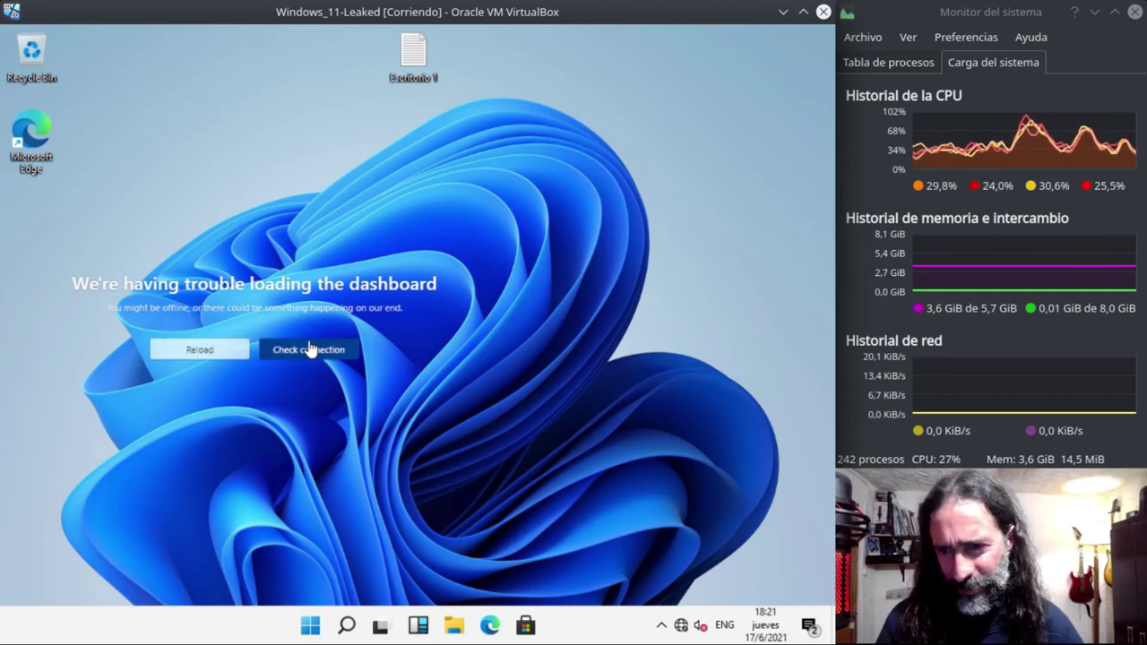
left_click(506, 288)
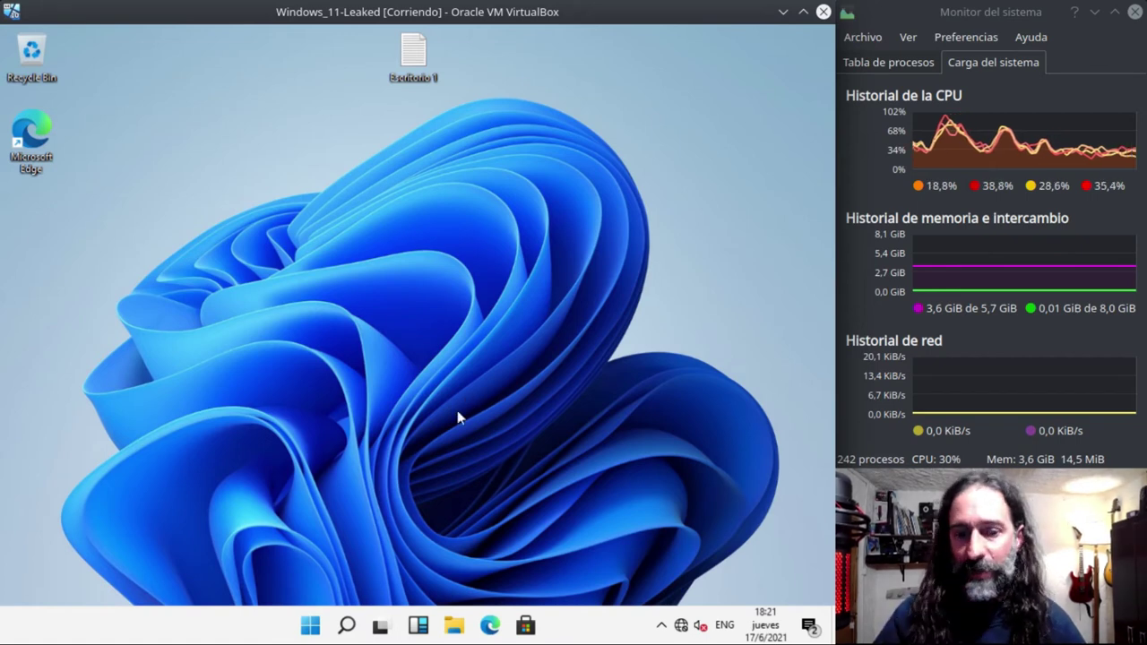
left_click(382, 627)
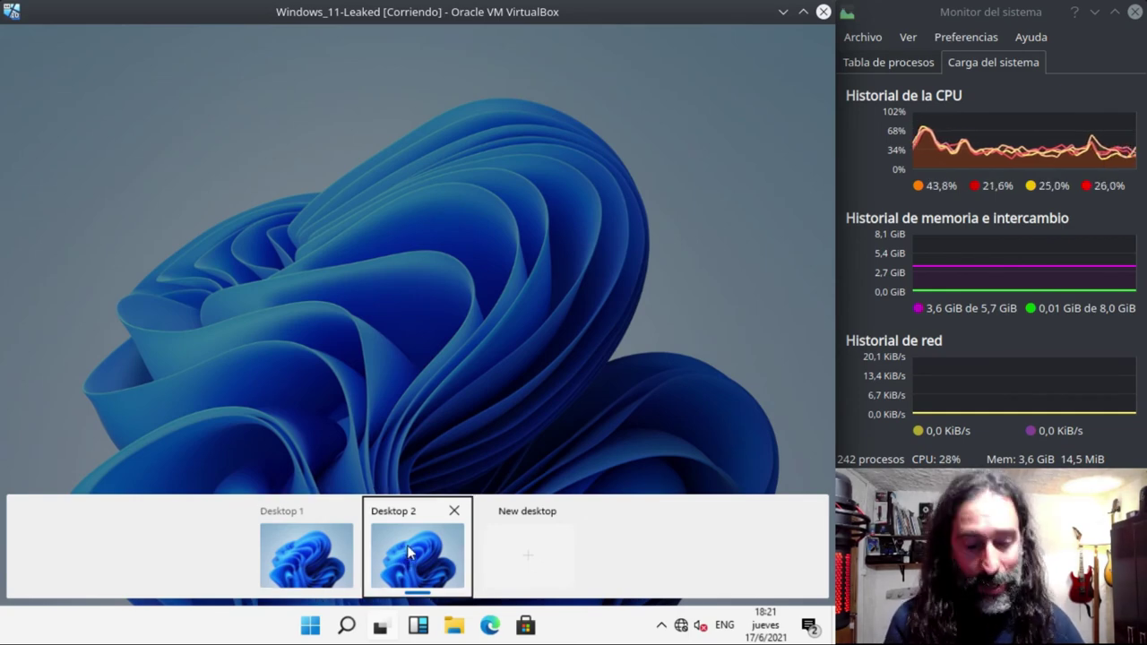
left_click(407, 547)
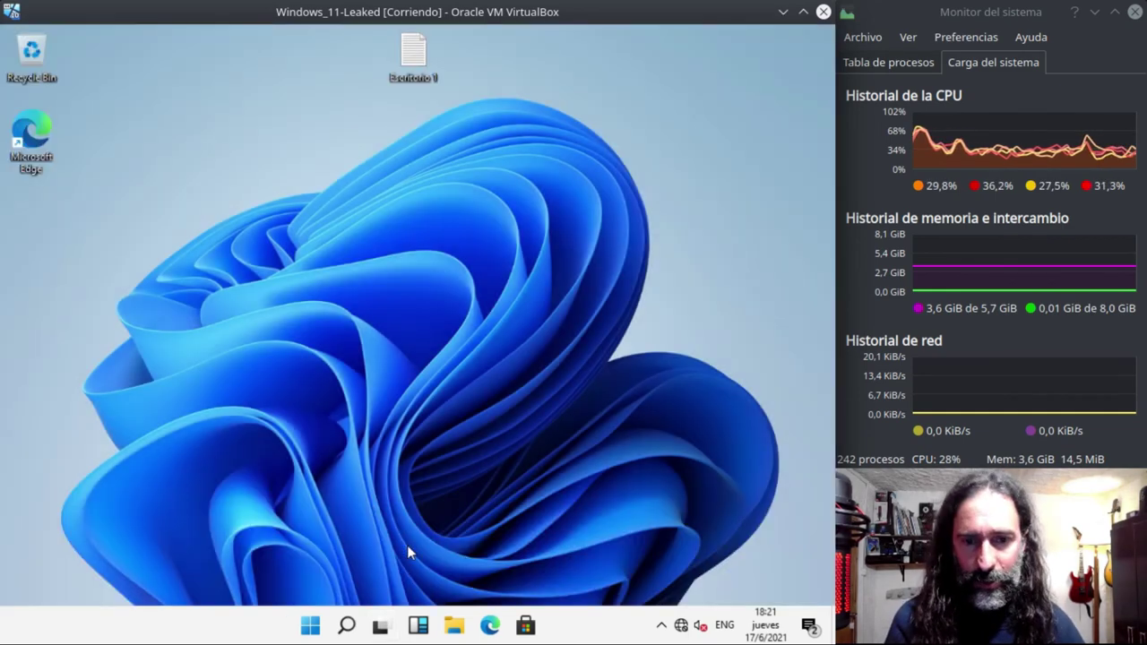
left_click(379, 627)
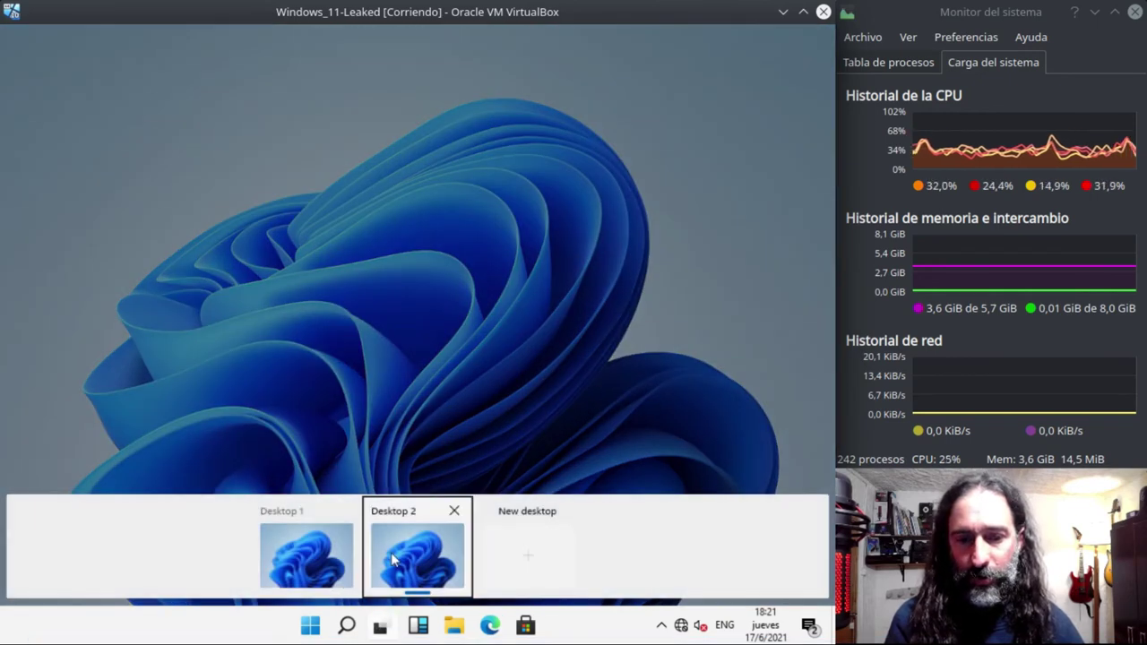
left_click(396, 357)
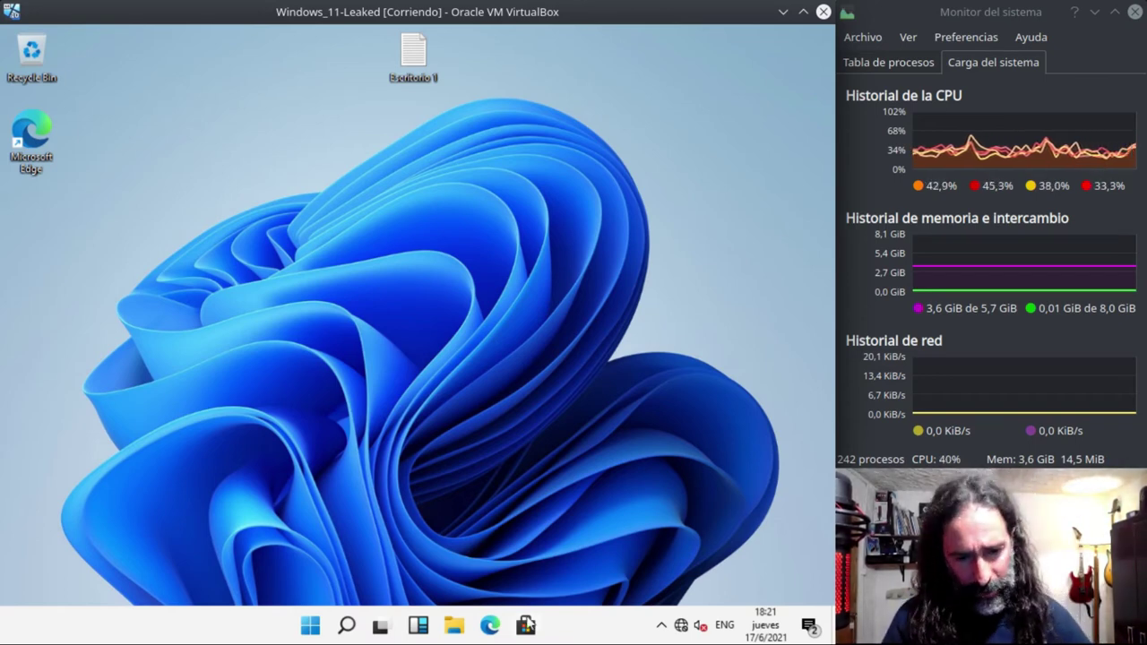
- Open File Explorer and bring up the context menu for This PC in the navigation pane
left_click(455, 627)
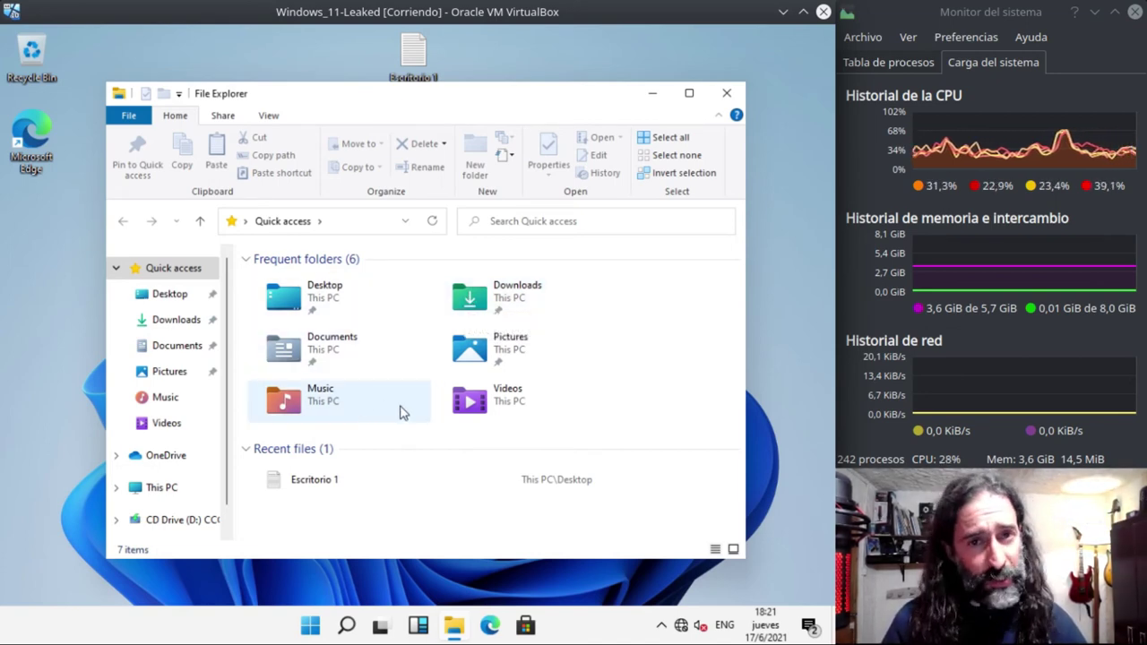
left_click_drag(227, 421, 227, 462)
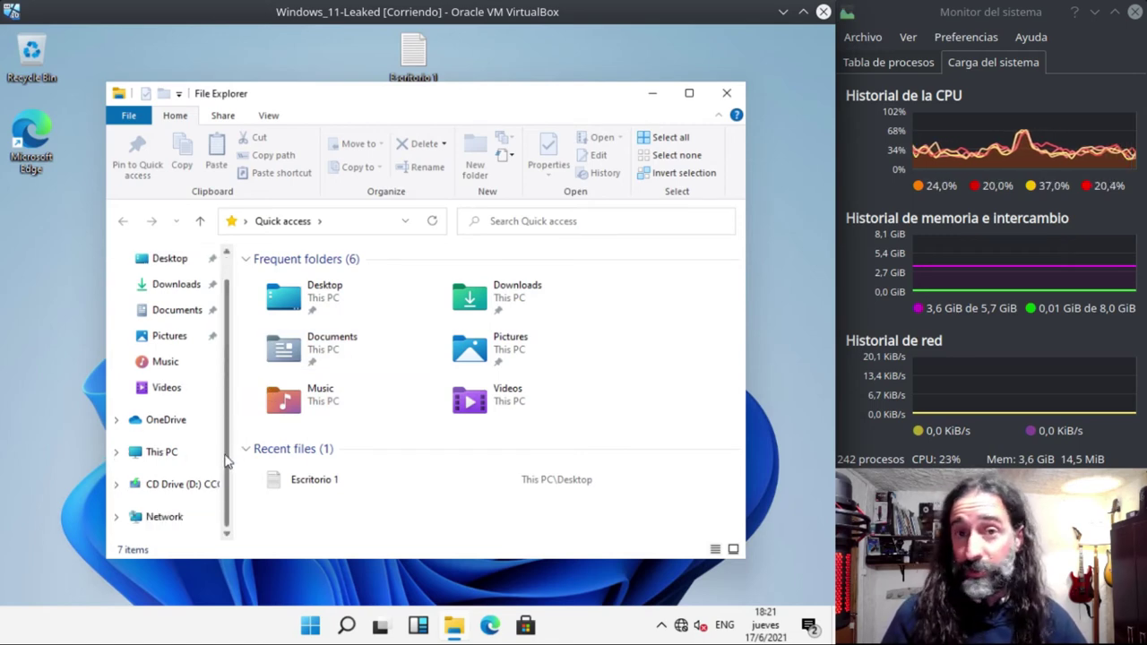
right_click(170, 458)
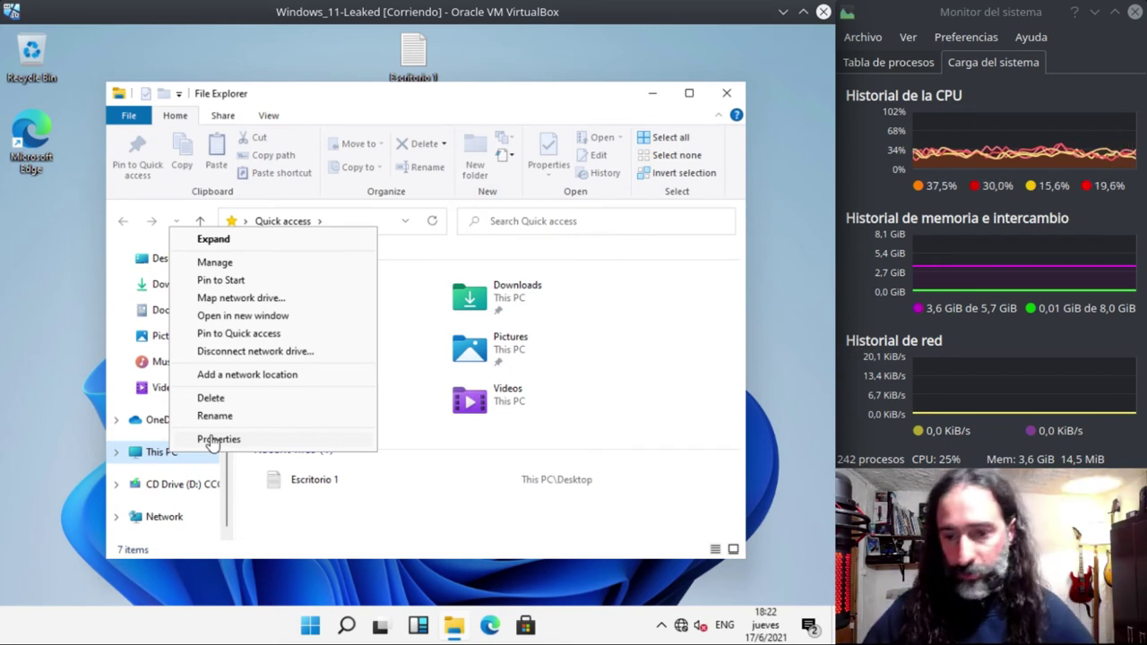
- Open This PC's Properties, scroll the About page to related settings, and move the window aside
left_click(219, 439)
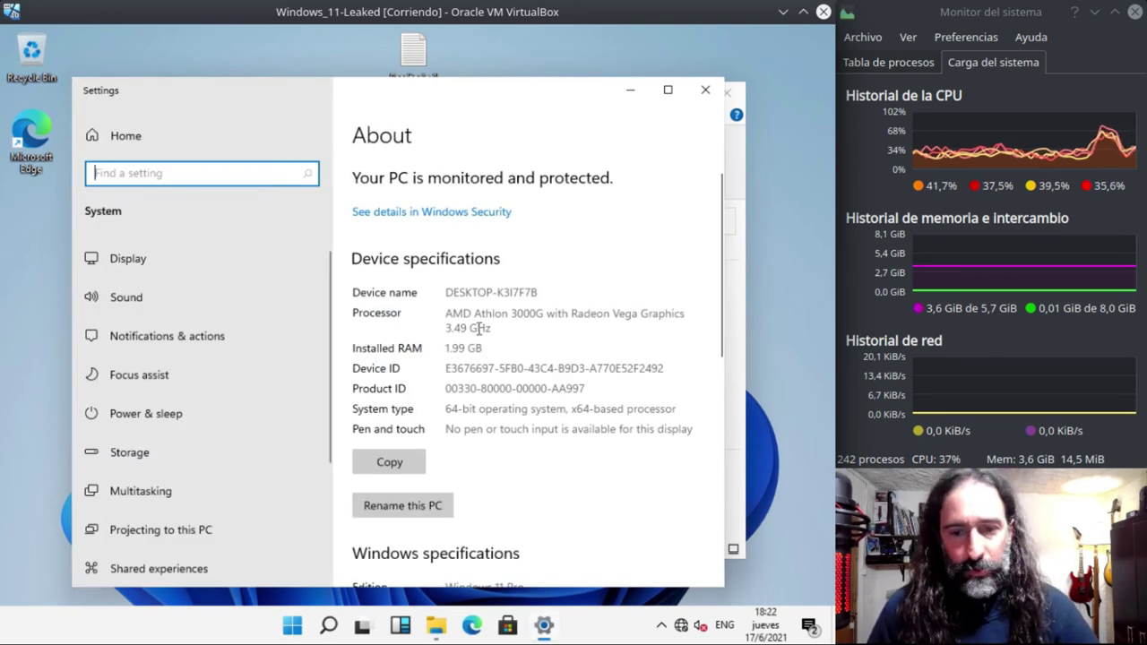
scroll(484, 334, "down", 5)
scroll(483, 336, "down", 3)
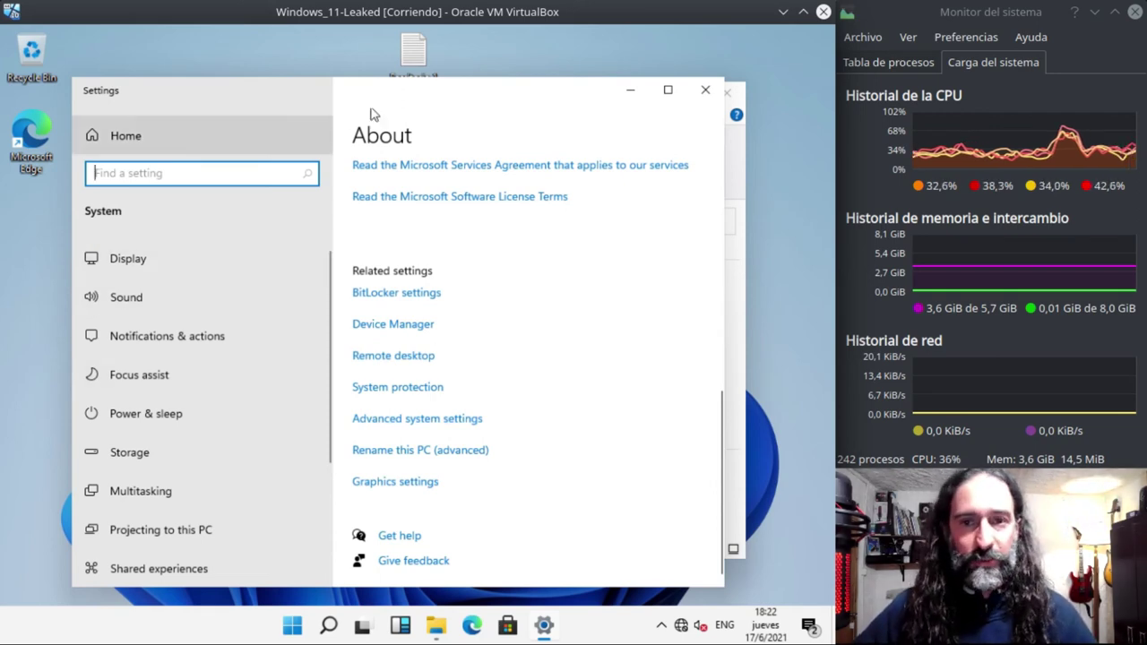
left_click_drag(401, 100, 492, 74)
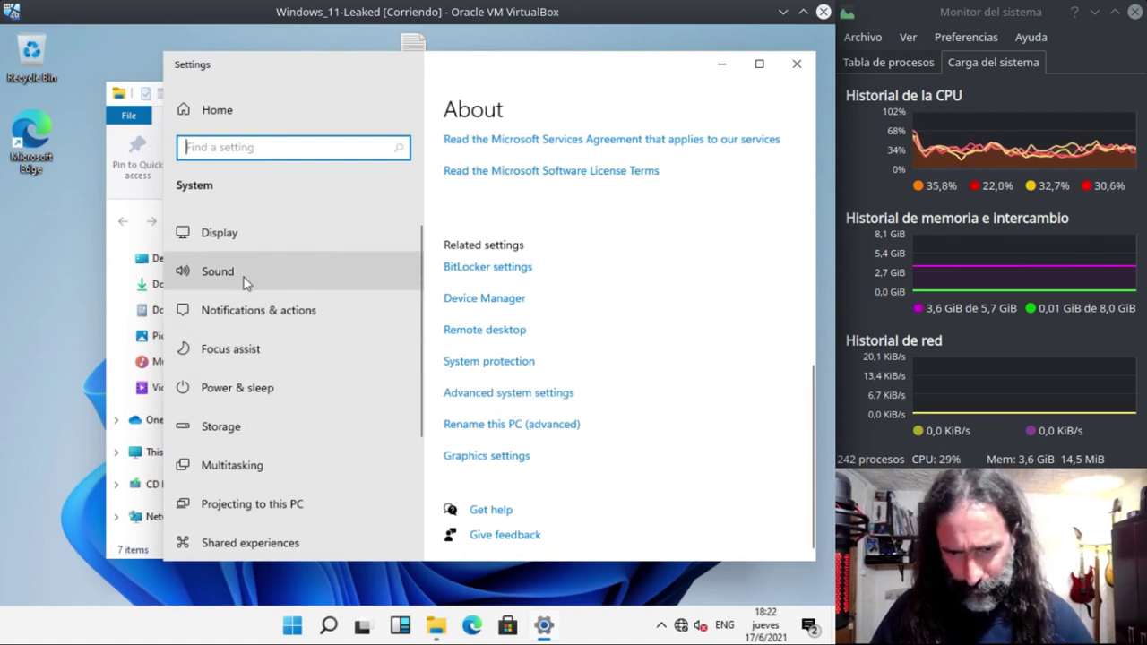
- In Notifications & actions, switch Get notifications Off, then close Settings and File Explorer
left_click(242, 311)
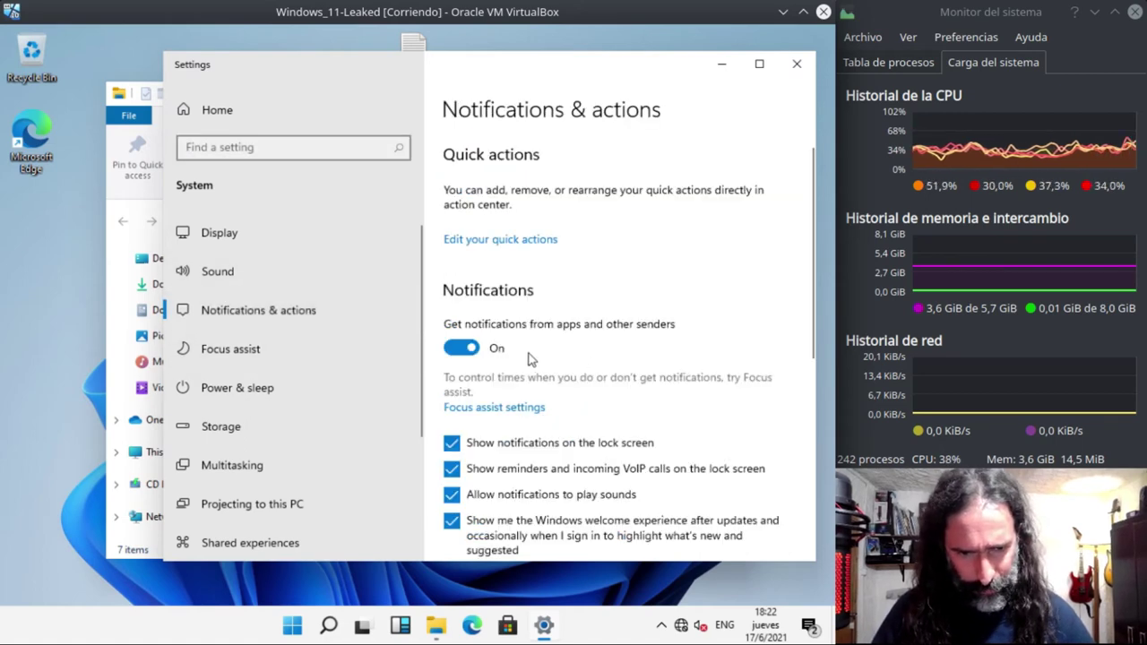
left_click(459, 348)
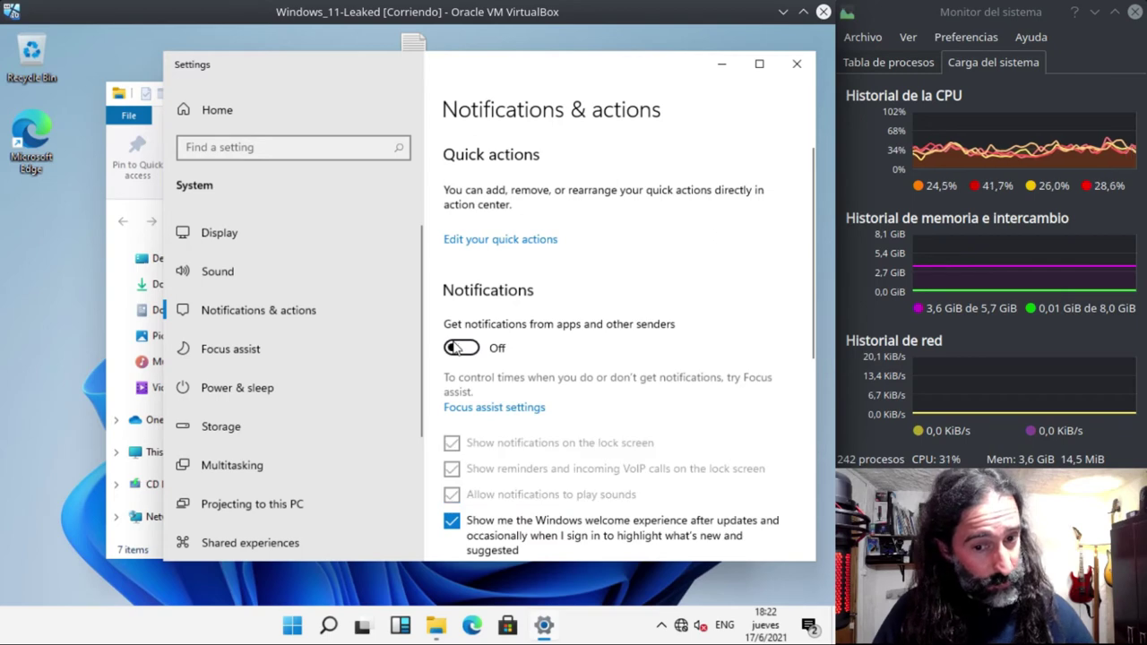
scroll(573, 403, "down", 3)
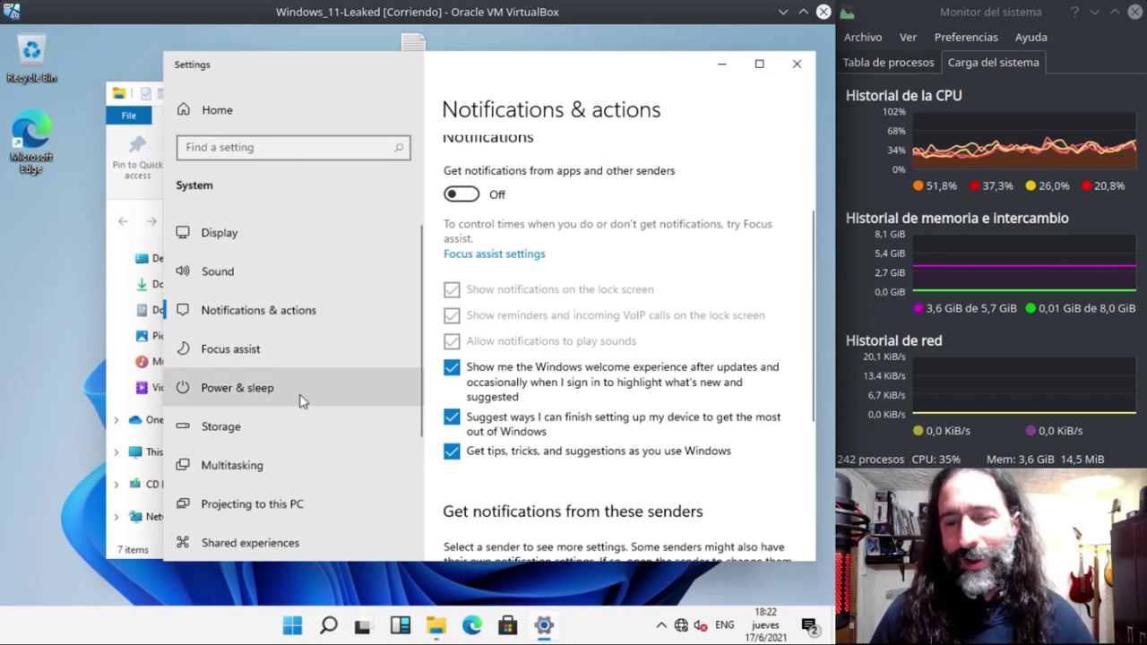
scroll(302, 400, "down", 3)
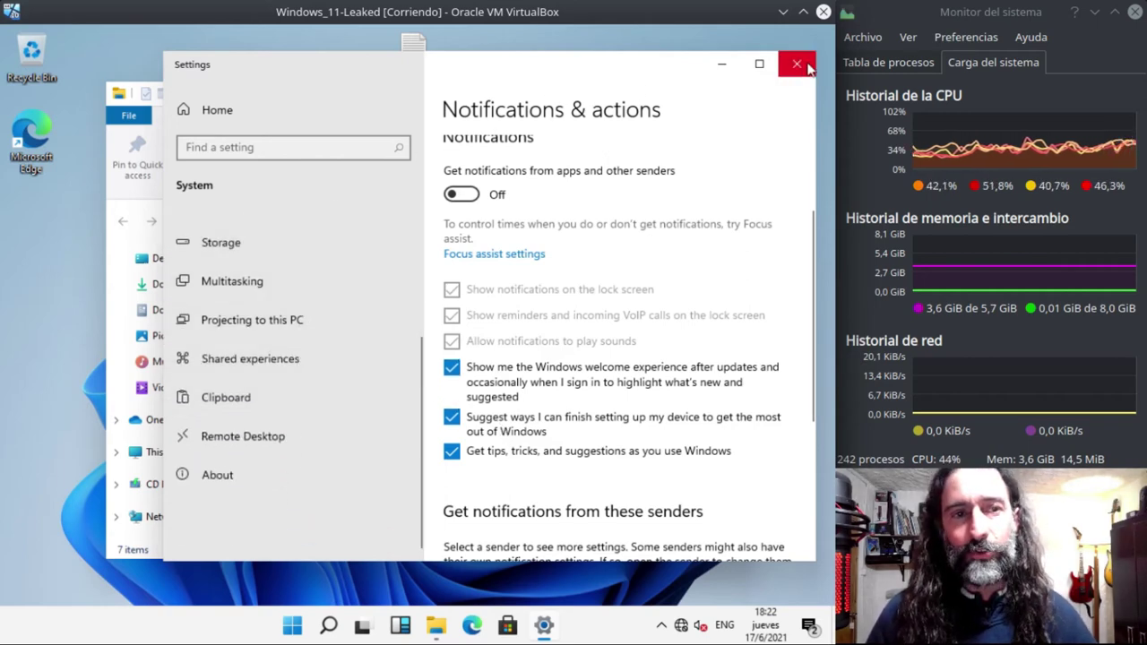
left_click(797, 65)
left_click(728, 92)
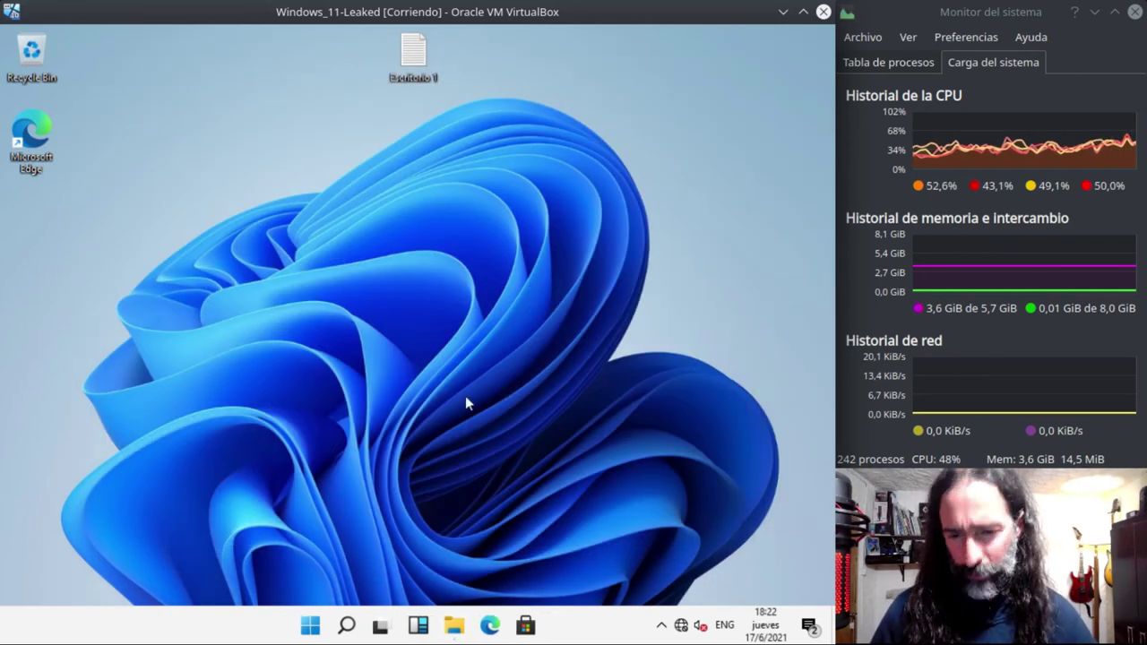
right_click(304, 630)
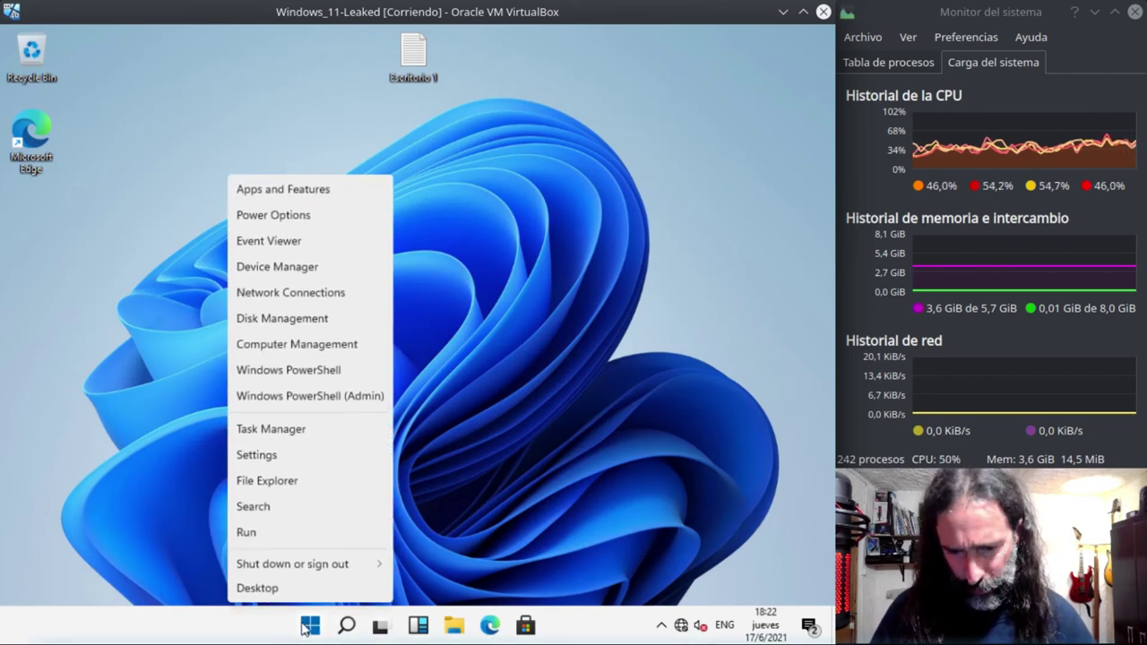
left_click(284, 431)
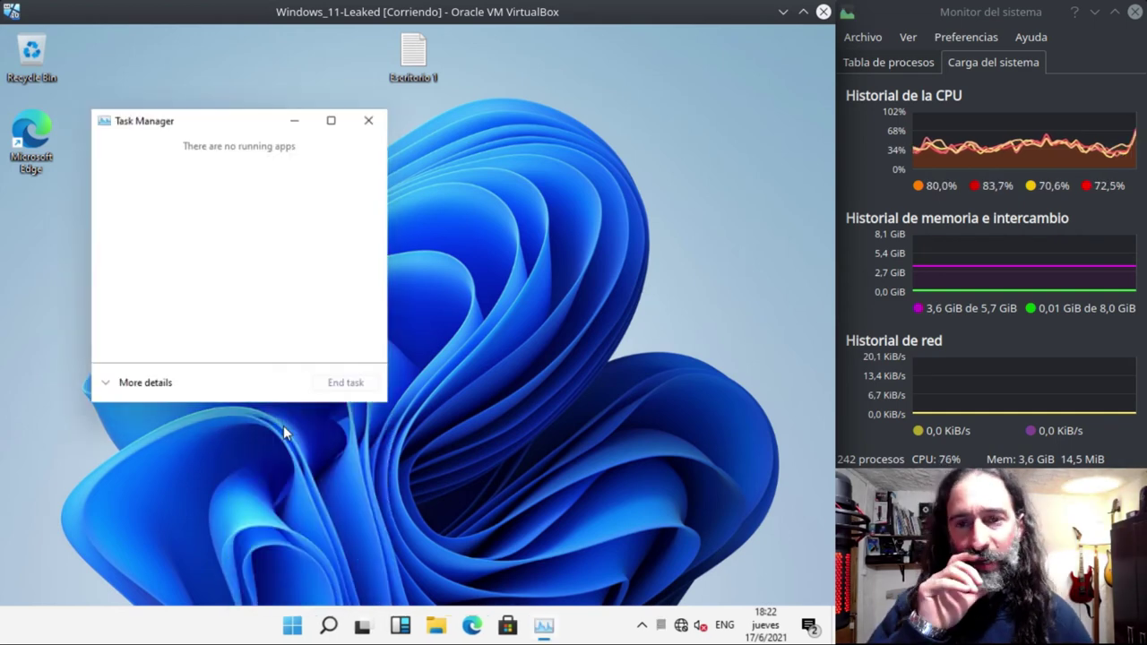
left_click(159, 383)
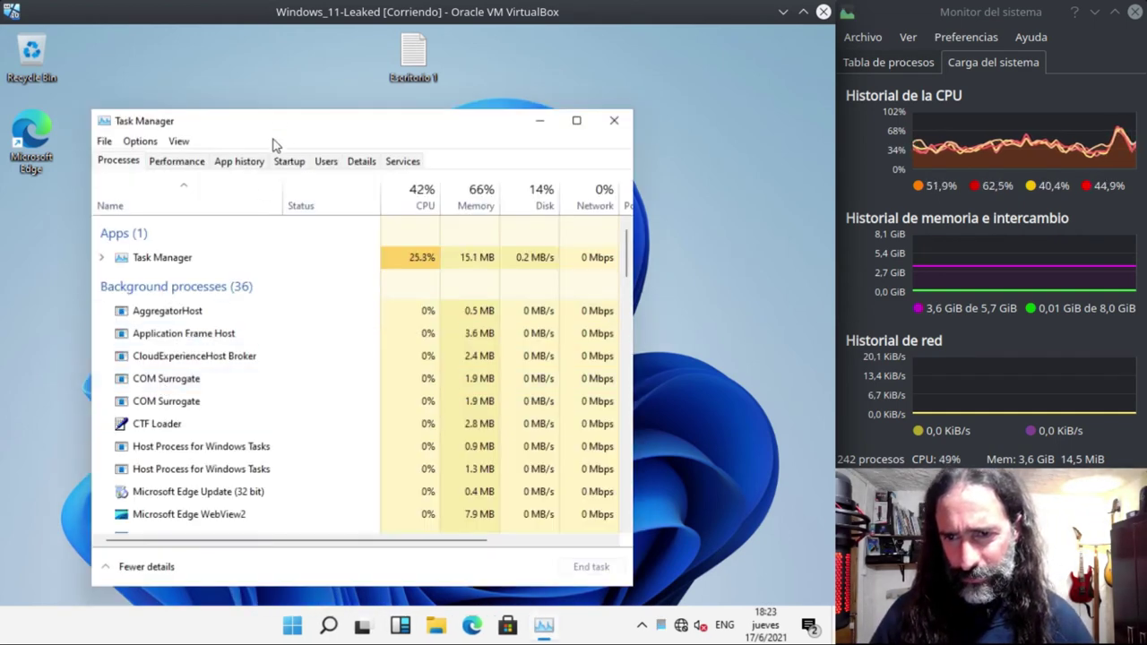
left_click(179, 163)
left_click(229, 164)
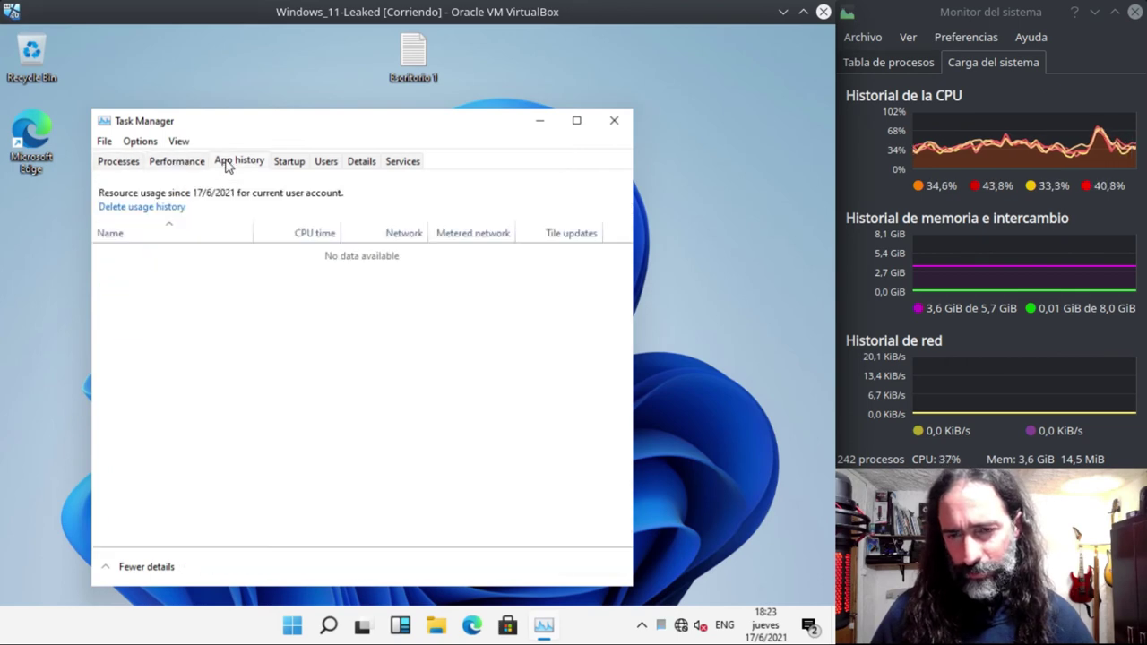
left_click(182, 161)
right_click(391, 258)
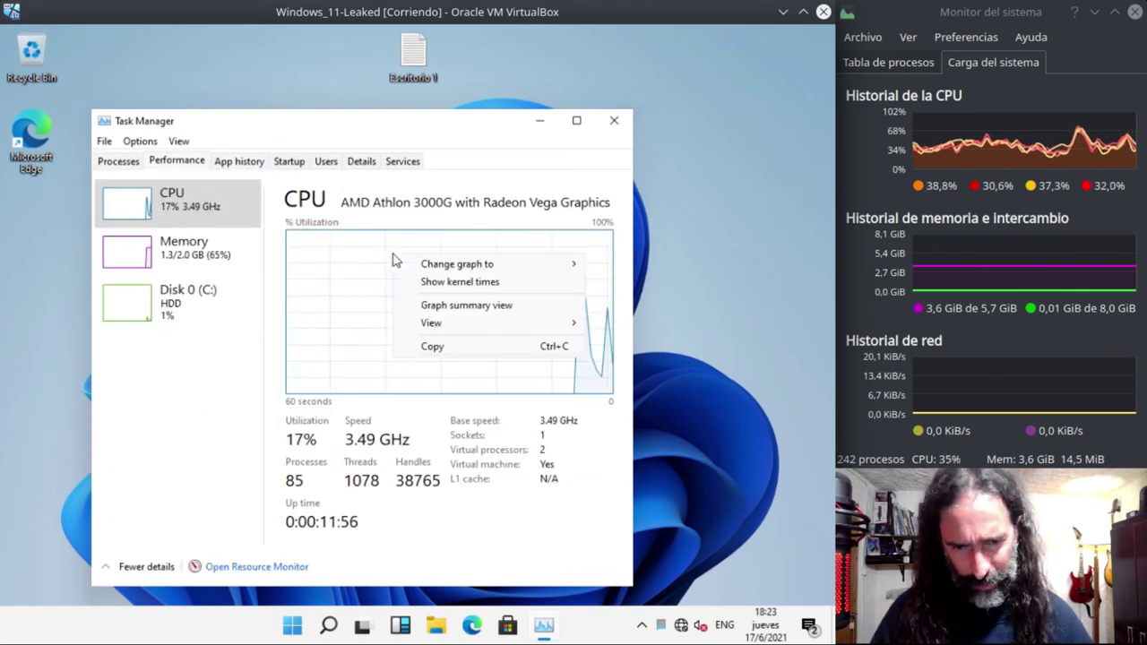
mouse_move(448, 265)
left_click(629, 283)
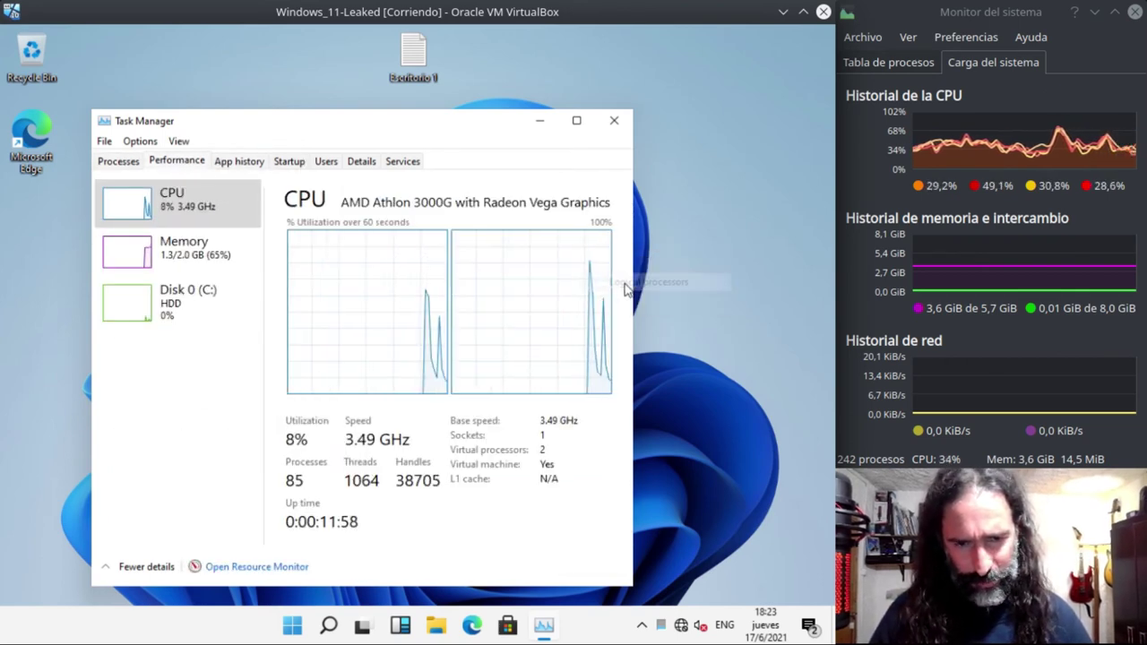
right_click(392, 321)
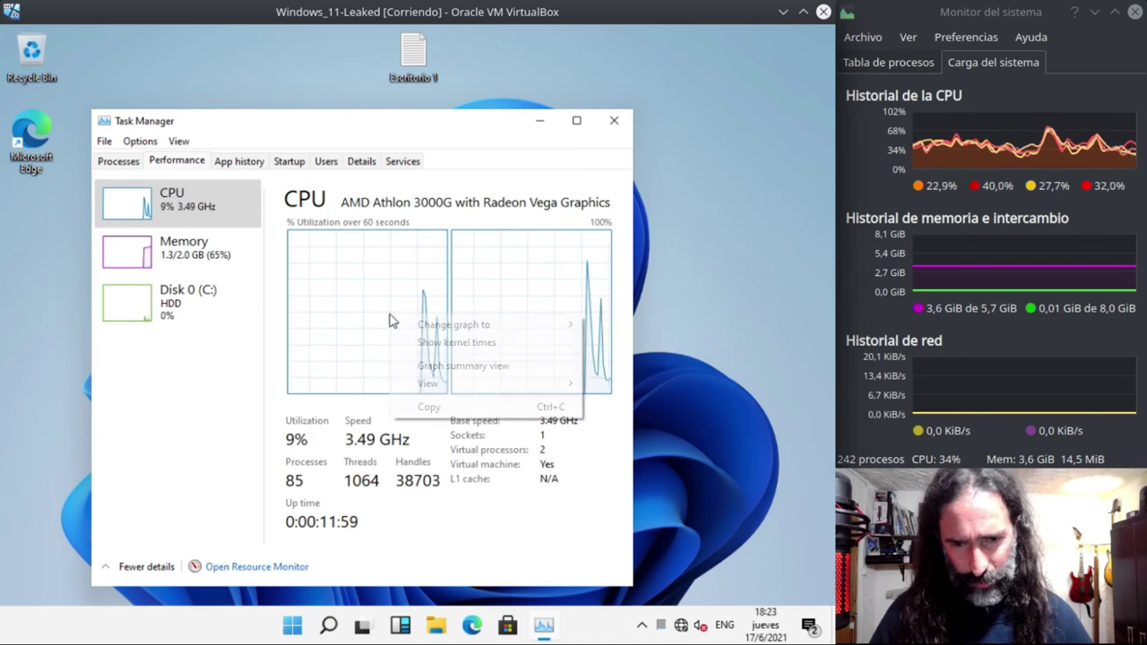
left_click(445, 345)
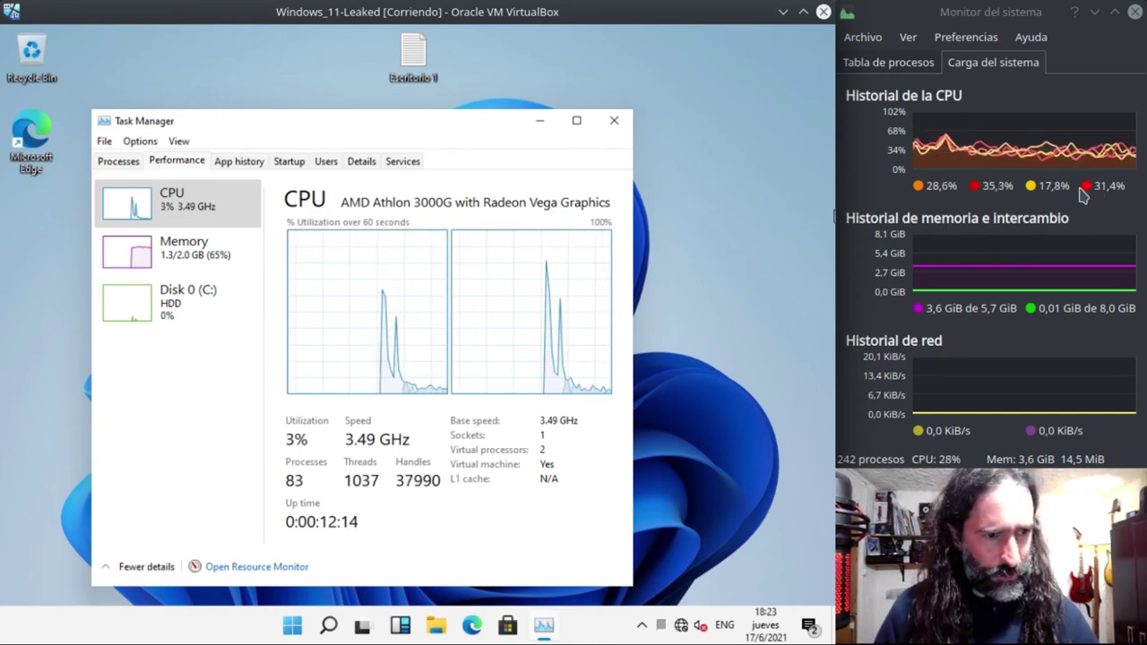
right_click(389, 304)
mouse_move(448, 374)
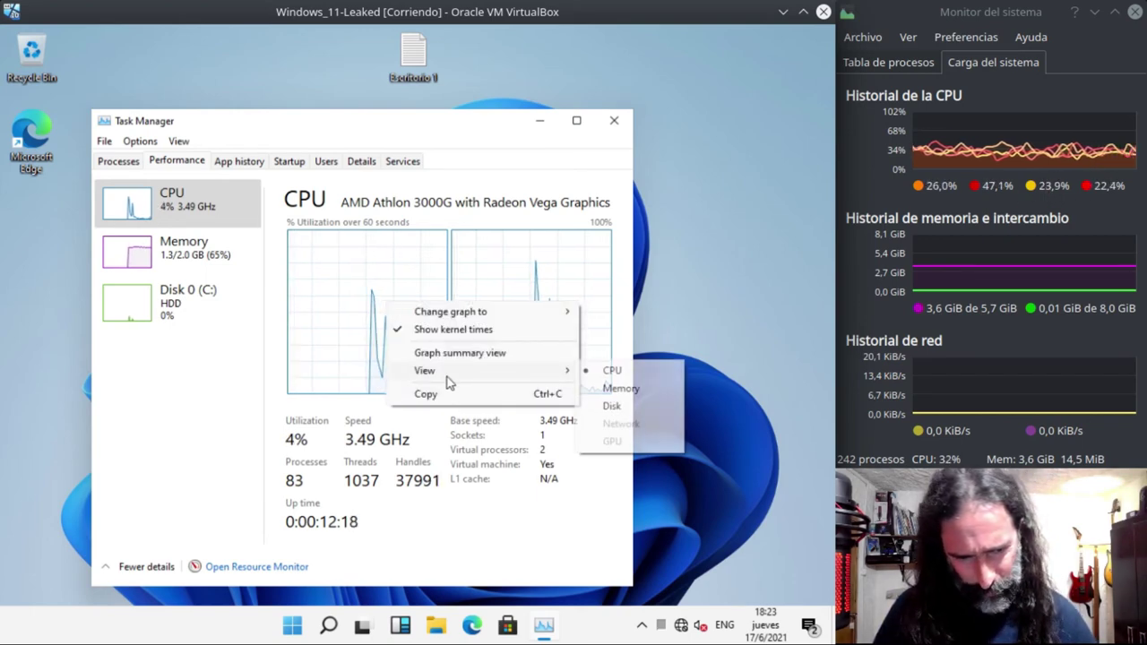
left_click(333, 324)
left_click(202, 256)
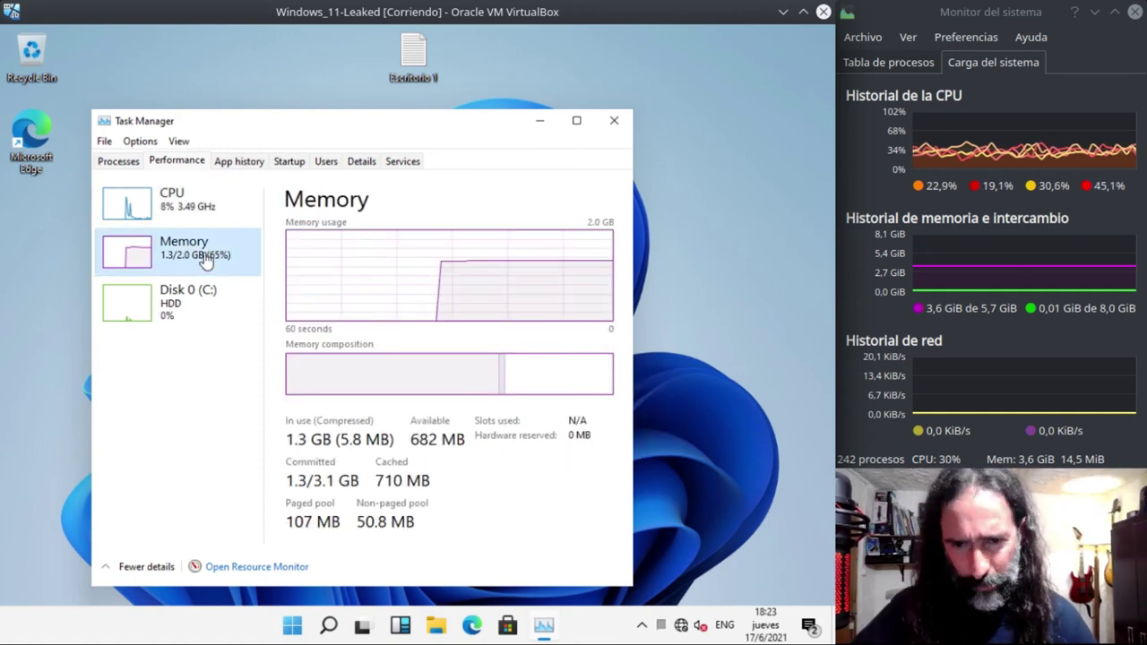
left_click(194, 303)
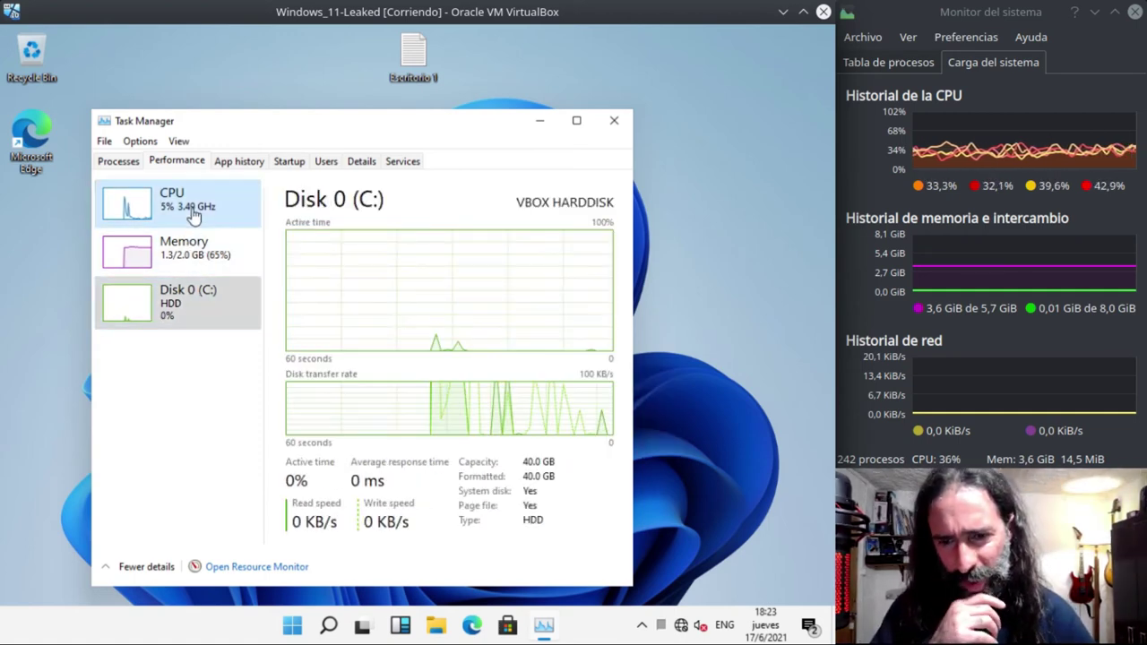
left_click(192, 213)
left_click(614, 117)
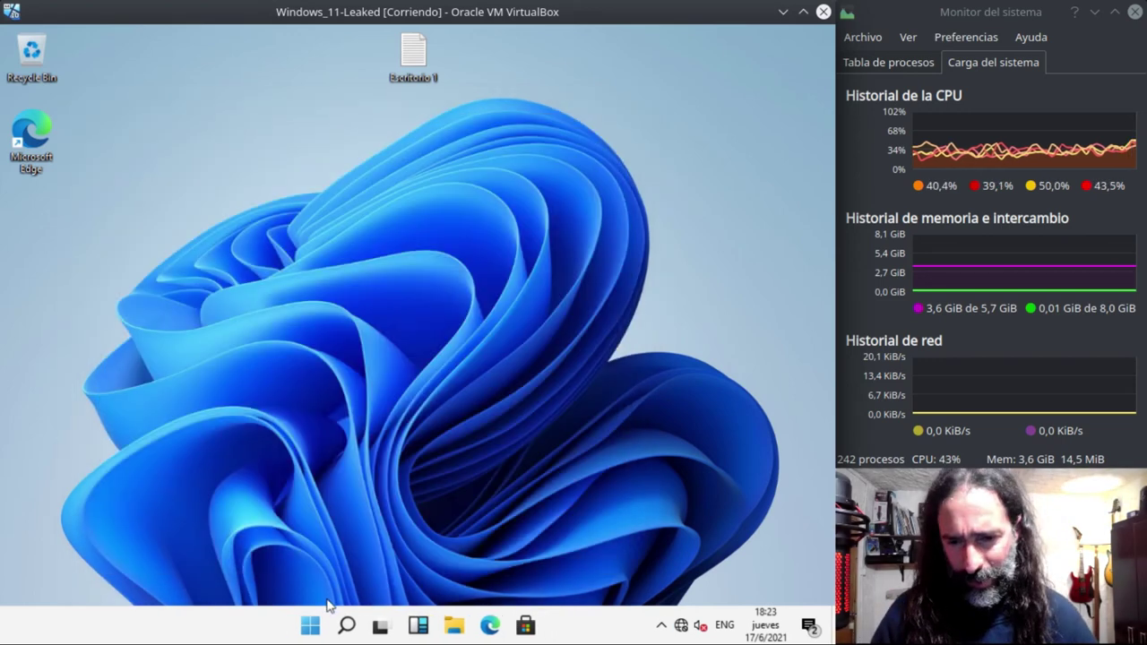
- Open Settings from the Start button's menu, shift it left, and search for 'control'
right_click(311, 613)
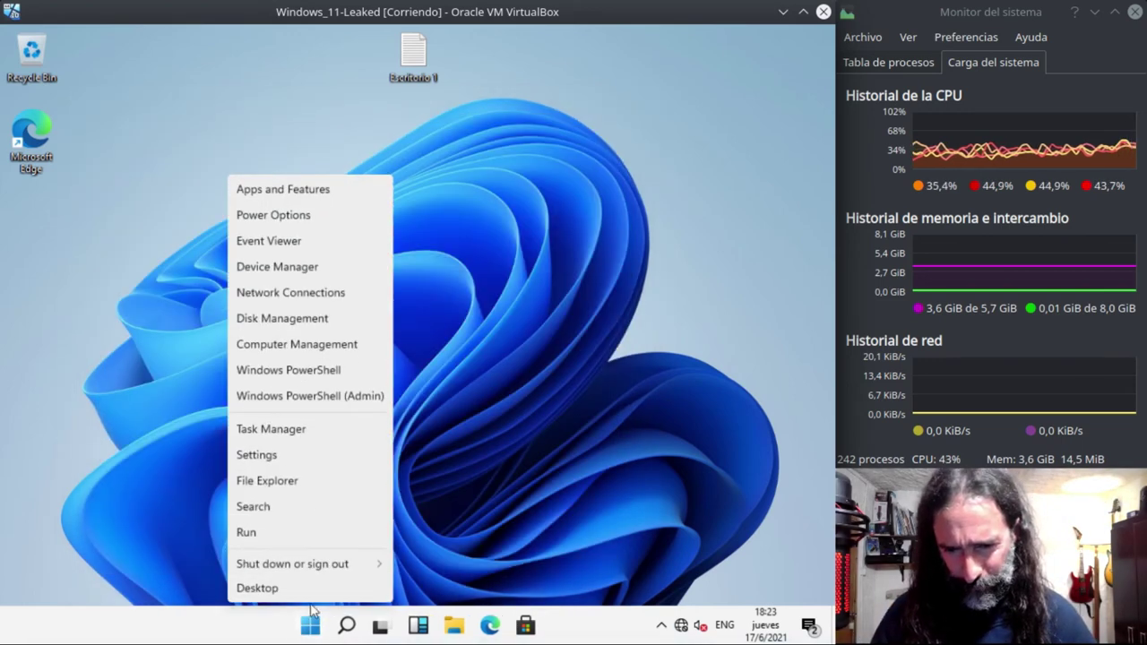
left_click(277, 460)
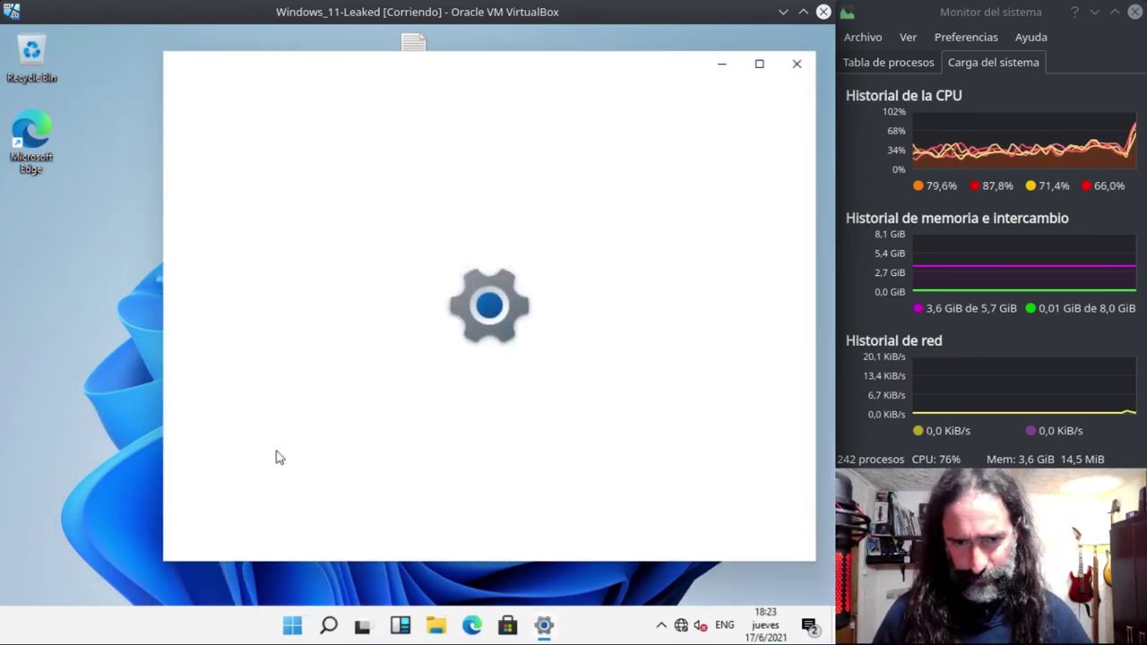
left_click_drag(502, 62, 452, 65)
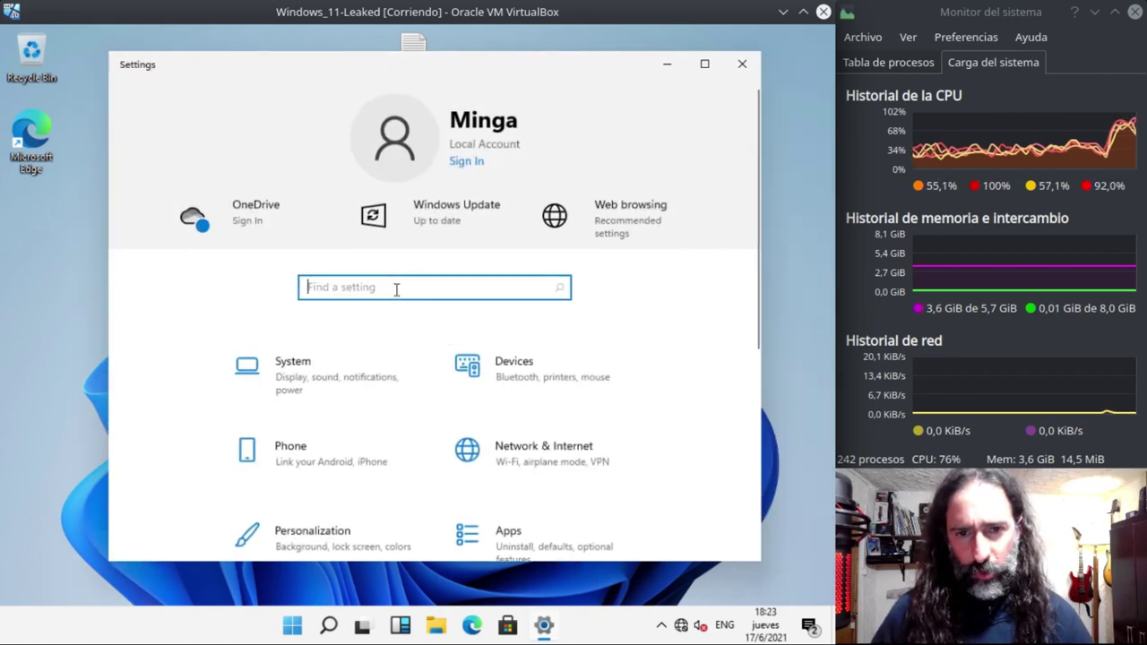
type("control")
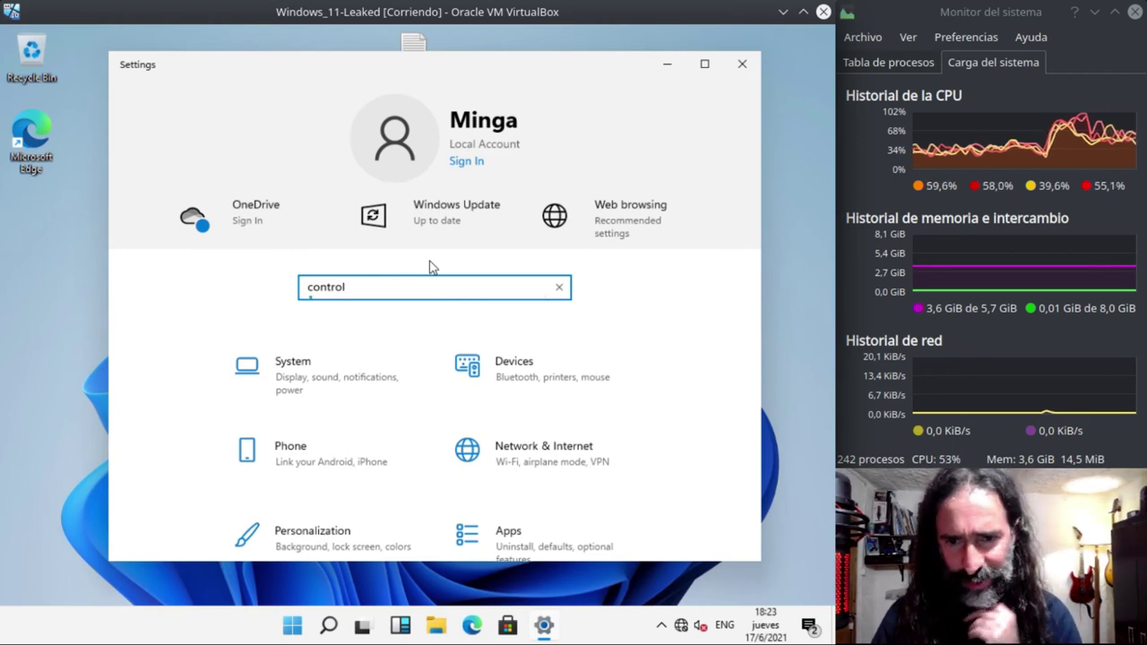
- Open Control Panel via 'control panel' search, then User Accounts > Manage another account > add a user in Settings
type("panel")
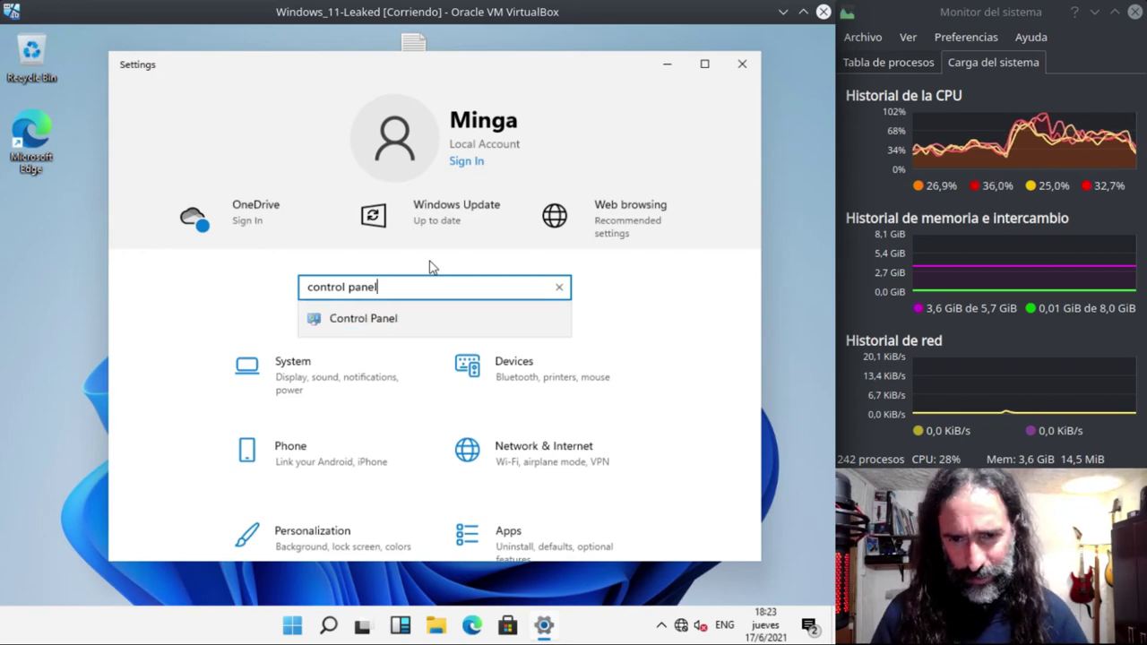
left_click(388, 322)
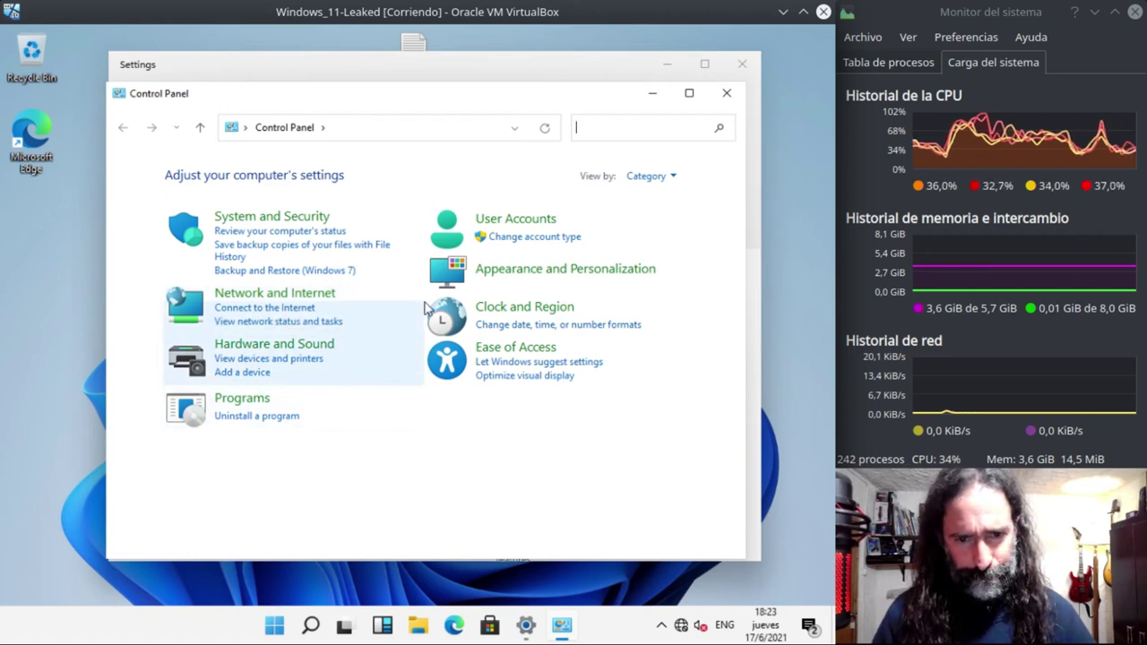
left_click(506, 221)
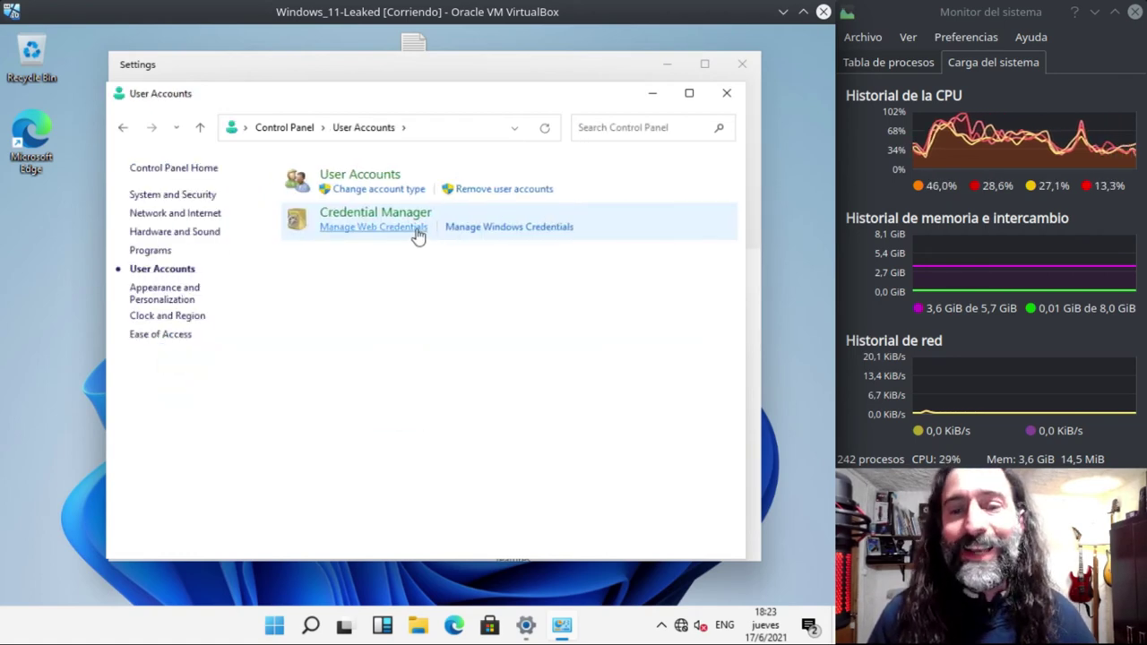
left_click(376, 177)
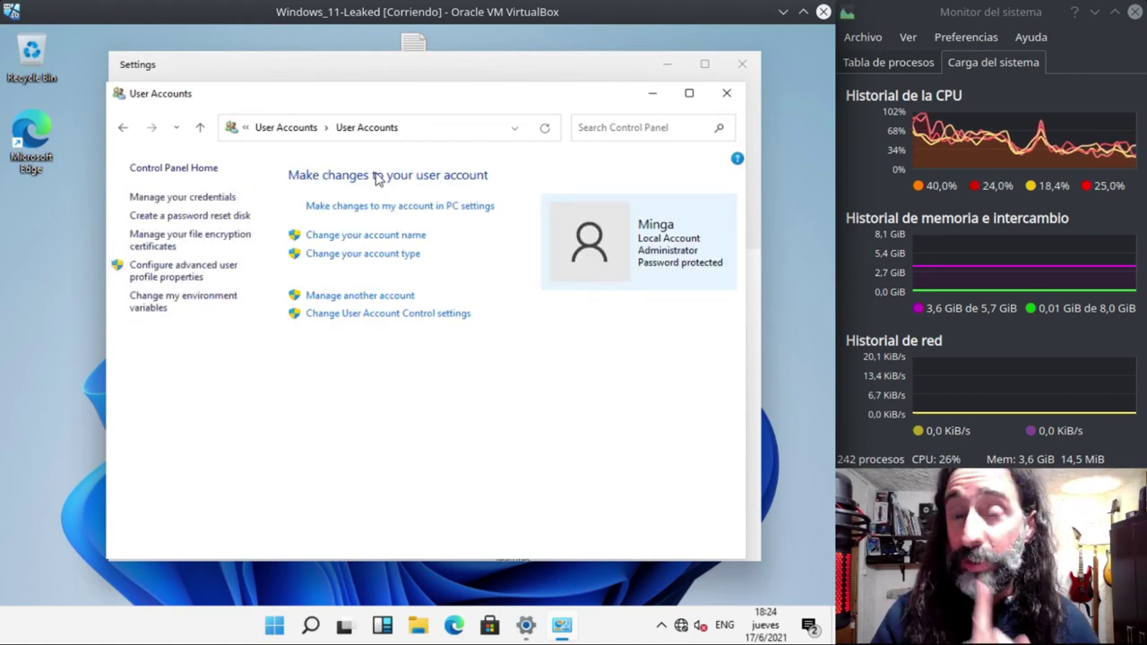
left_click(364, 299)
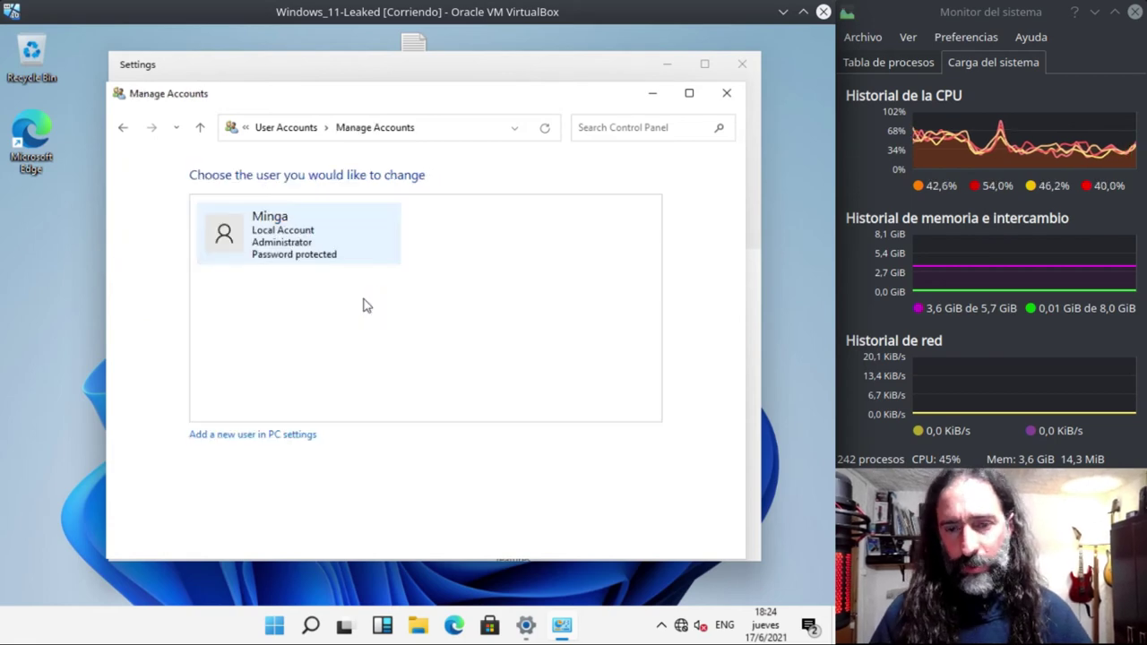
left_click(264, 434)
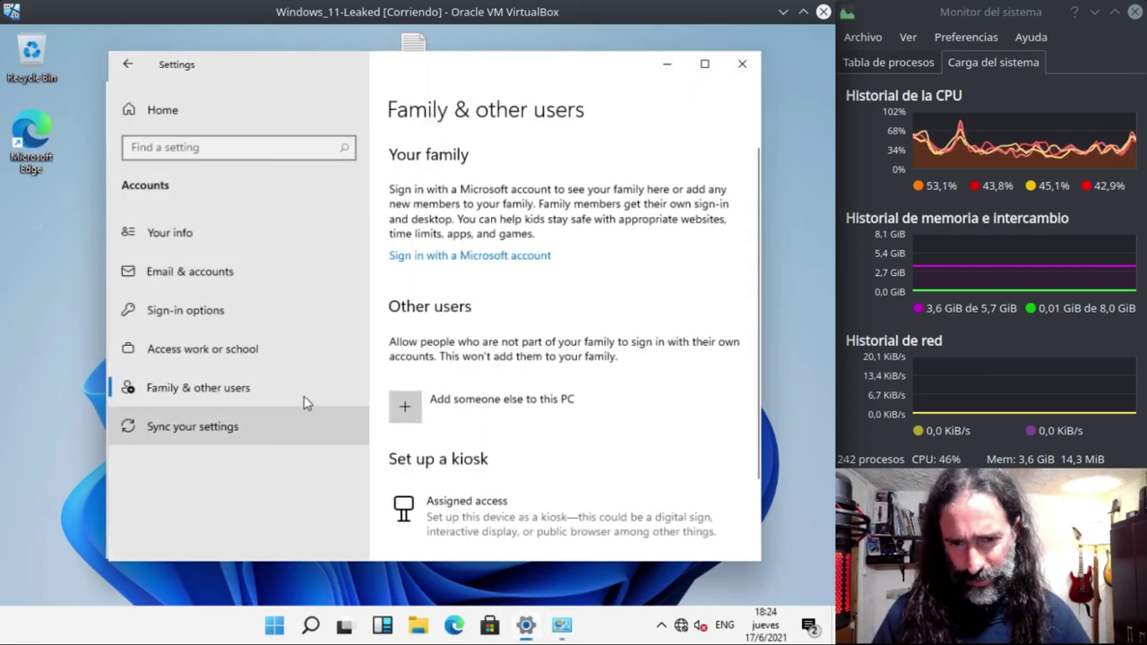
- Choose to add someone else to this PC to reach the Create a user form
left_click(410, 414)
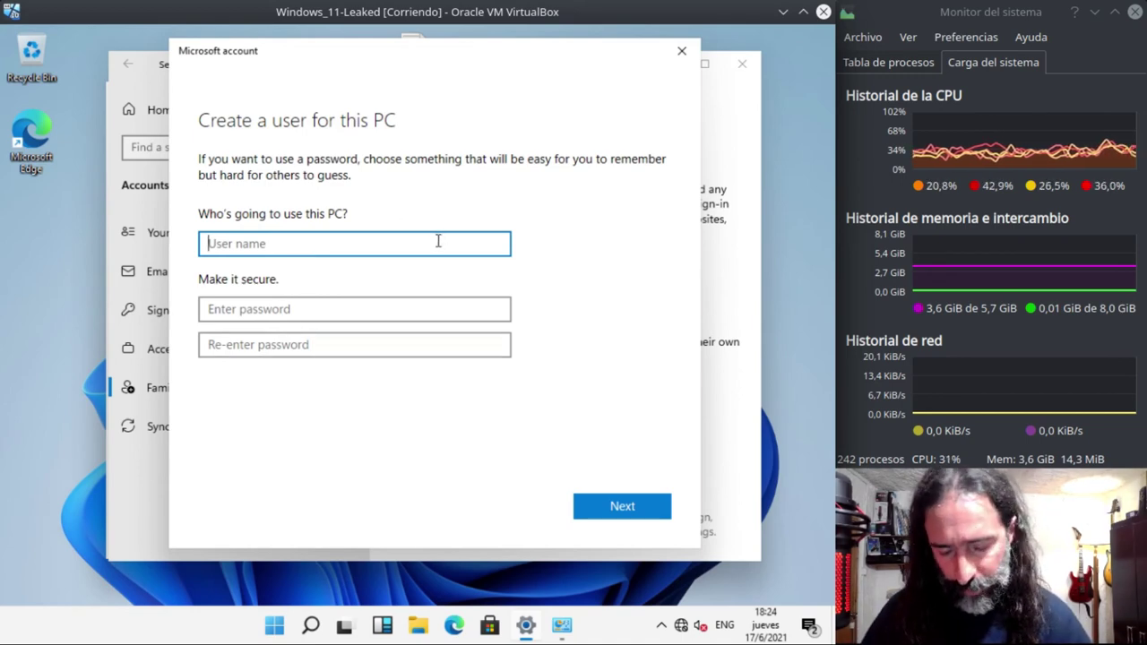
- Enter the new local account's user name, password and password confirmation
type("Mingo")
key("Tab")
type("123456")
key("Tab")
type("1")
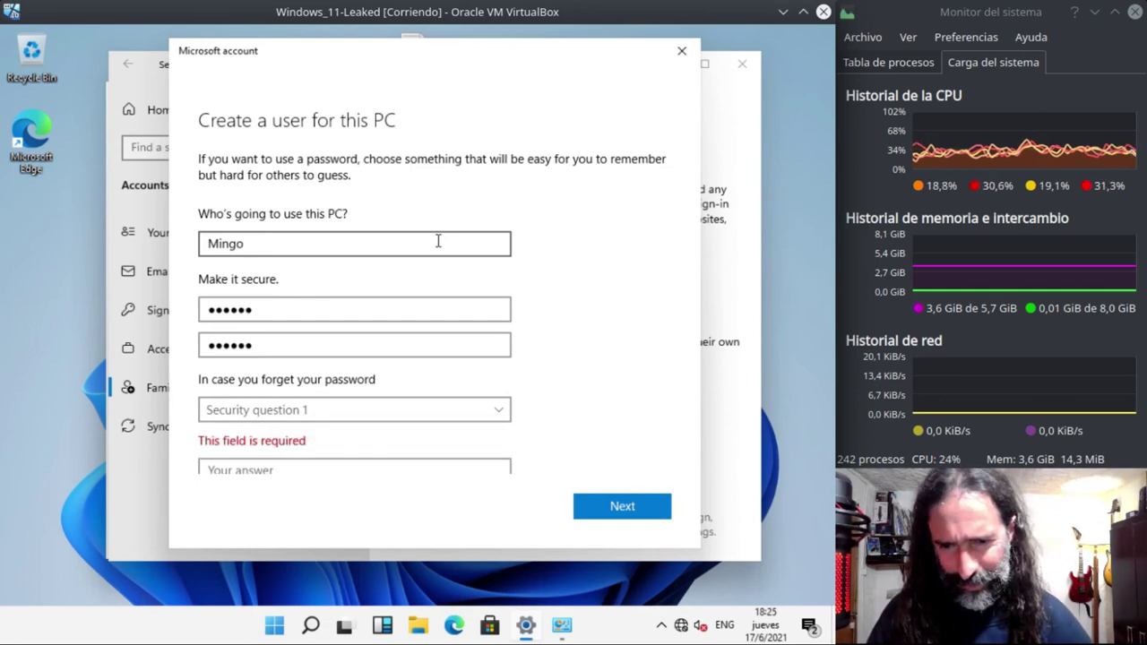
left_click(440, 310)
- Pick the first pet's name as security question 1 and enter its answer
left_click(460, 413)
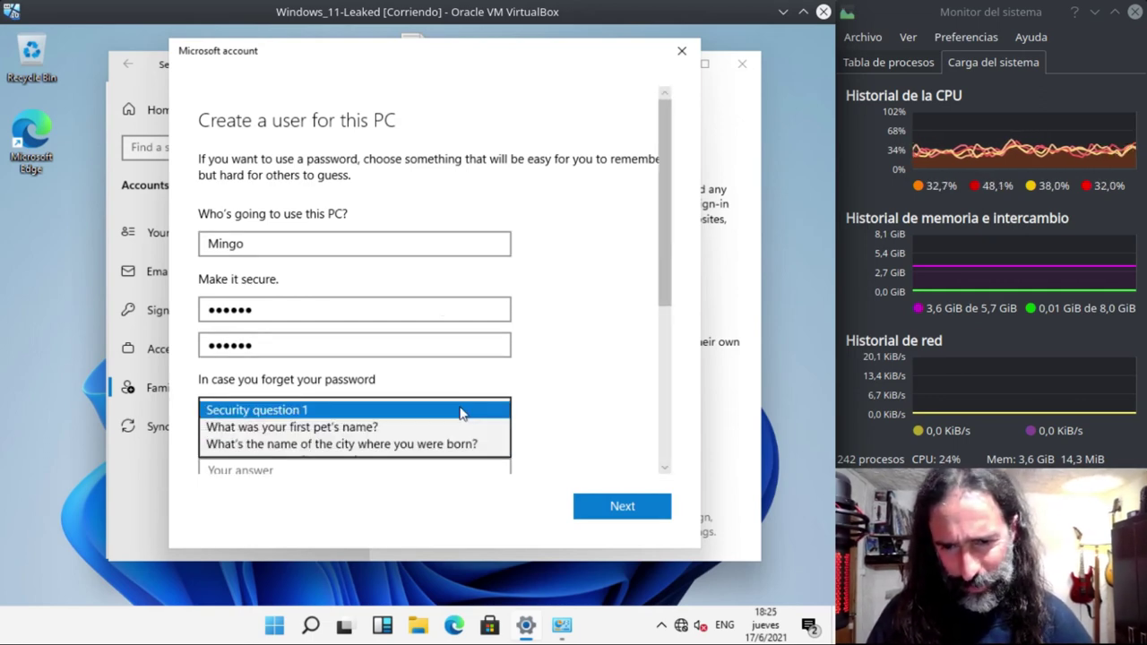
left_click(403, 424)
left_click(365, 452)
type("Mingo")
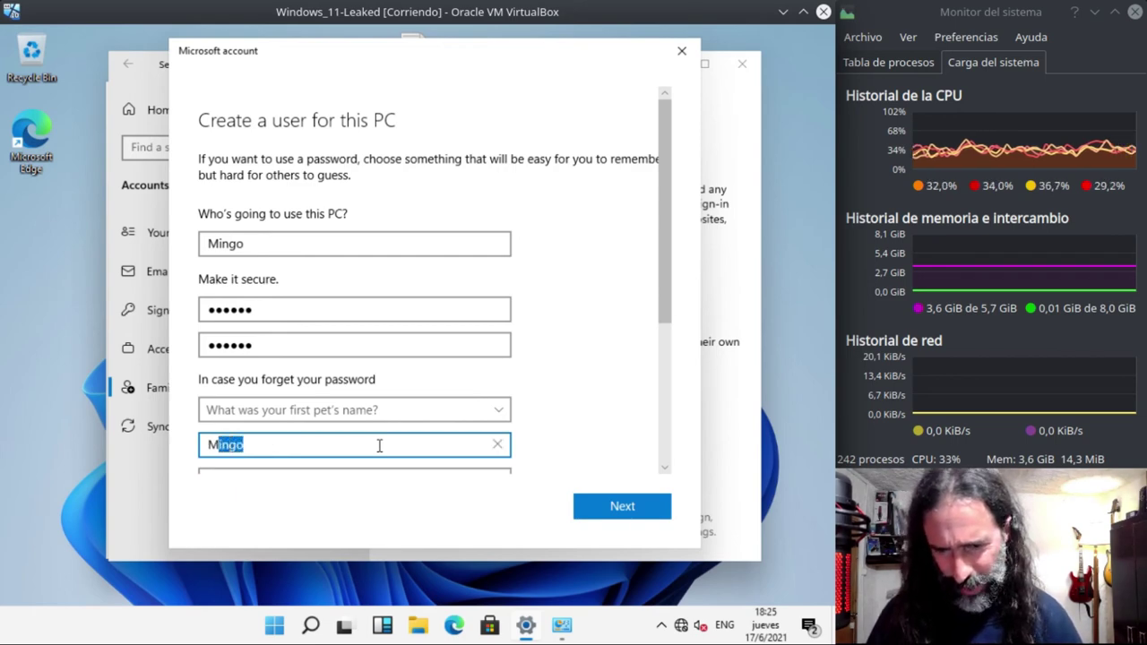
key("shift+Left")
left_click(570, 392)
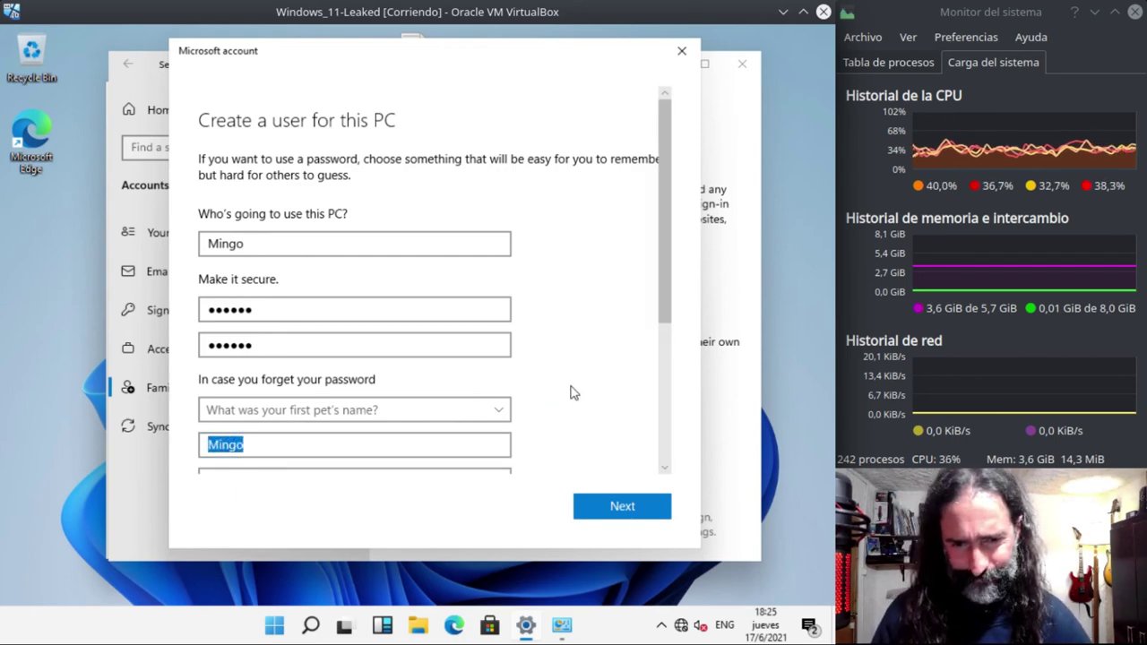
scroll(563, 389, "down", 2)
- Set question 2 to birth city and question 3 to childhood nickname, answer both, and submit
left_click(352, 309)
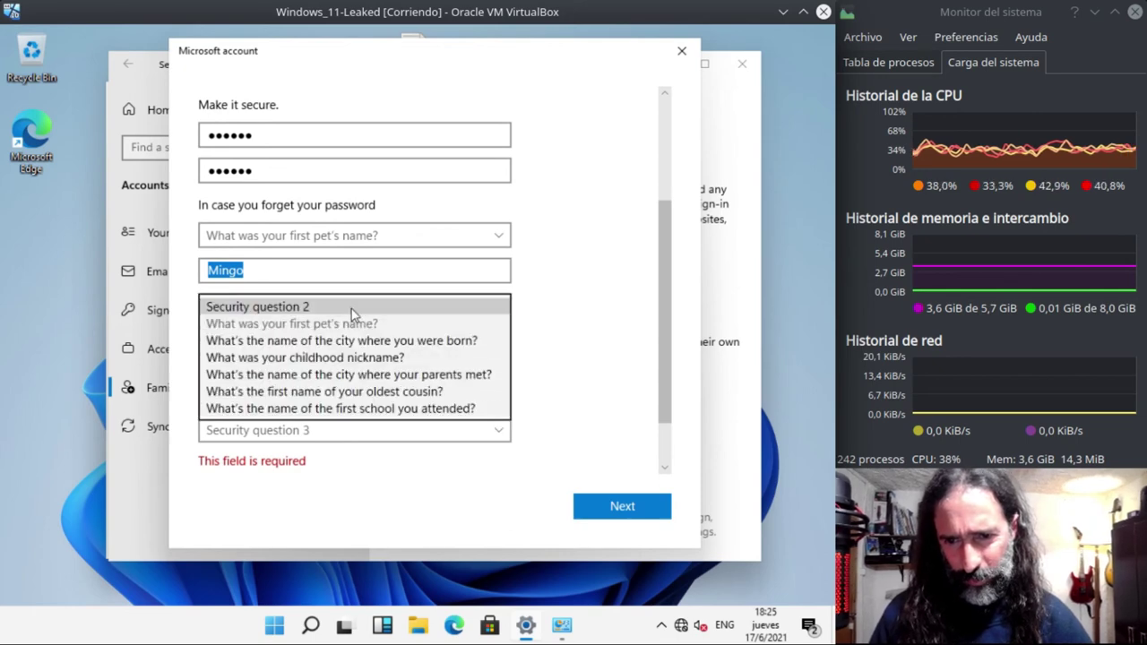
left_click(342, 333)
scroll(349, 402, "down", 1)
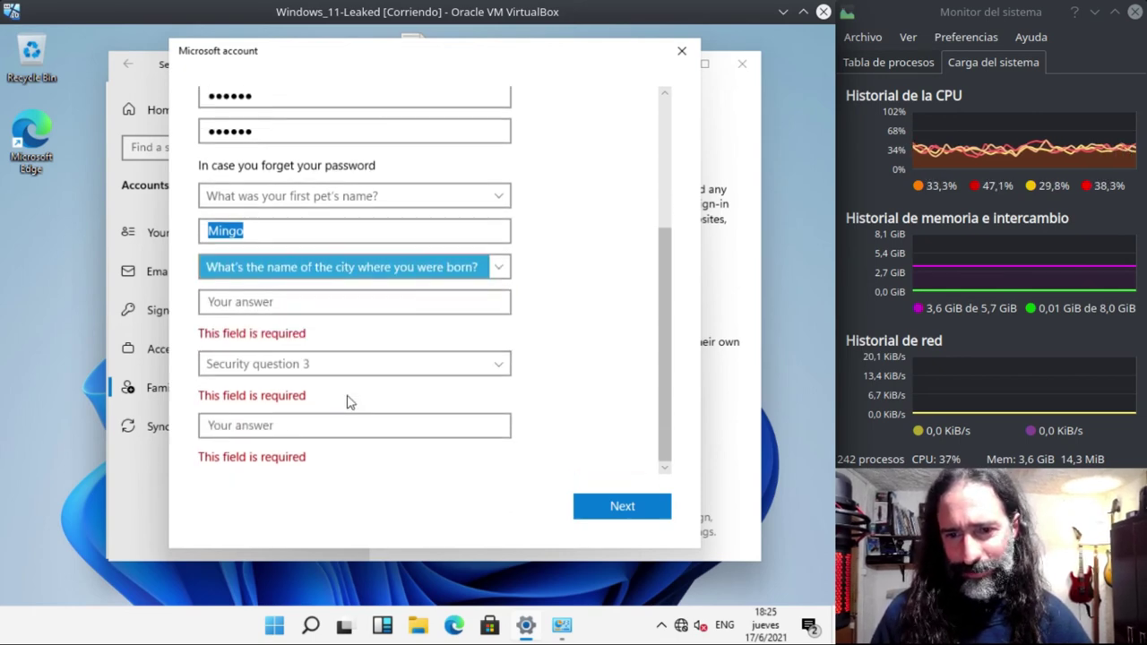
left_click(313, 302)
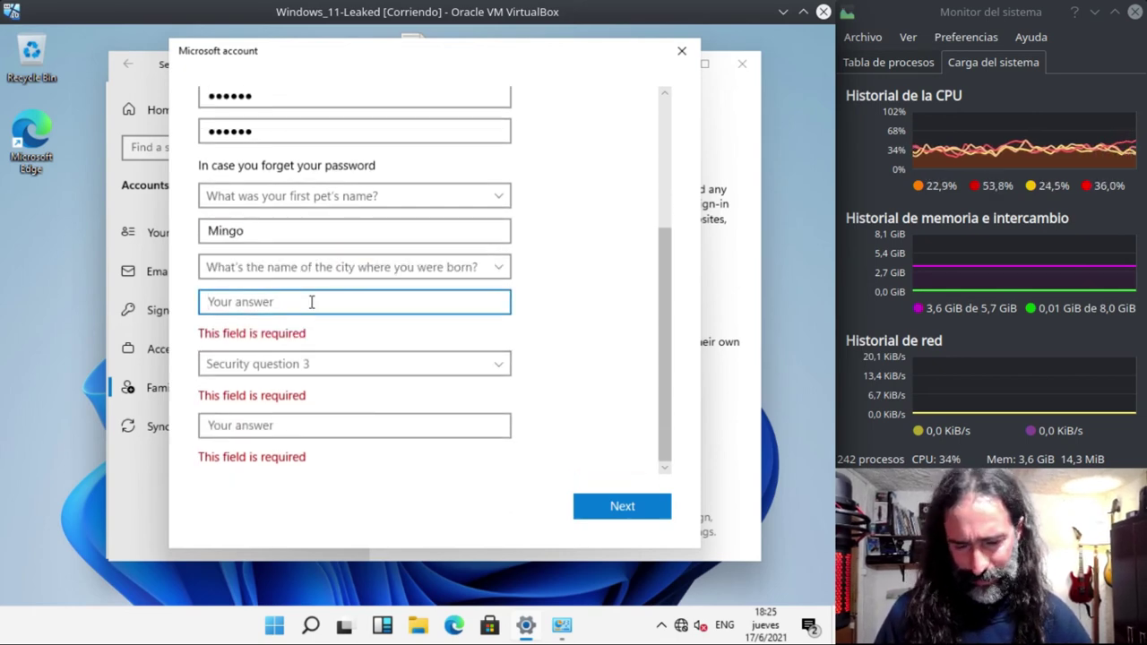
type("Mingo")
left_click(305, 364)
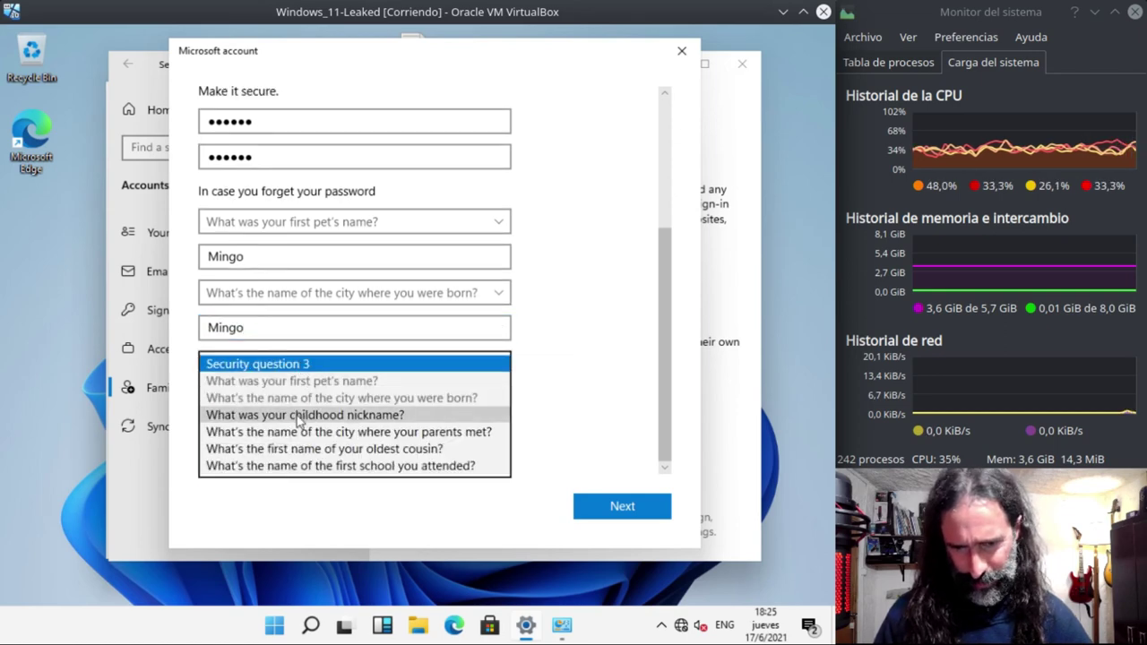
left_click(296, 401)
left_click(291, 426)
type("Mingo")
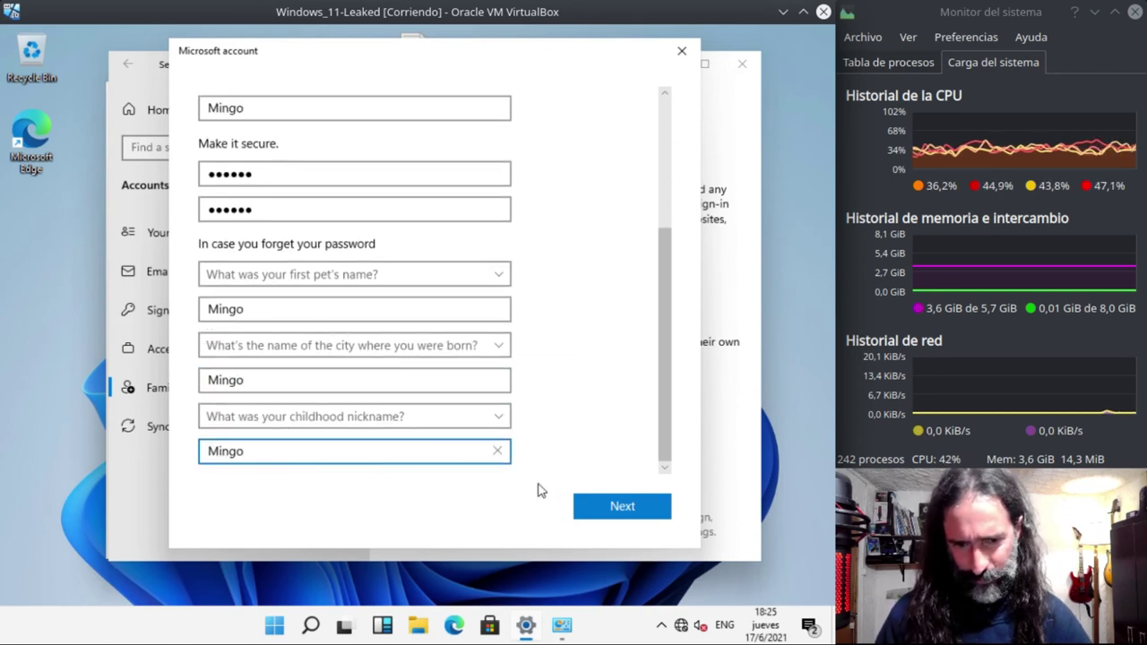
left_click(593, 512)
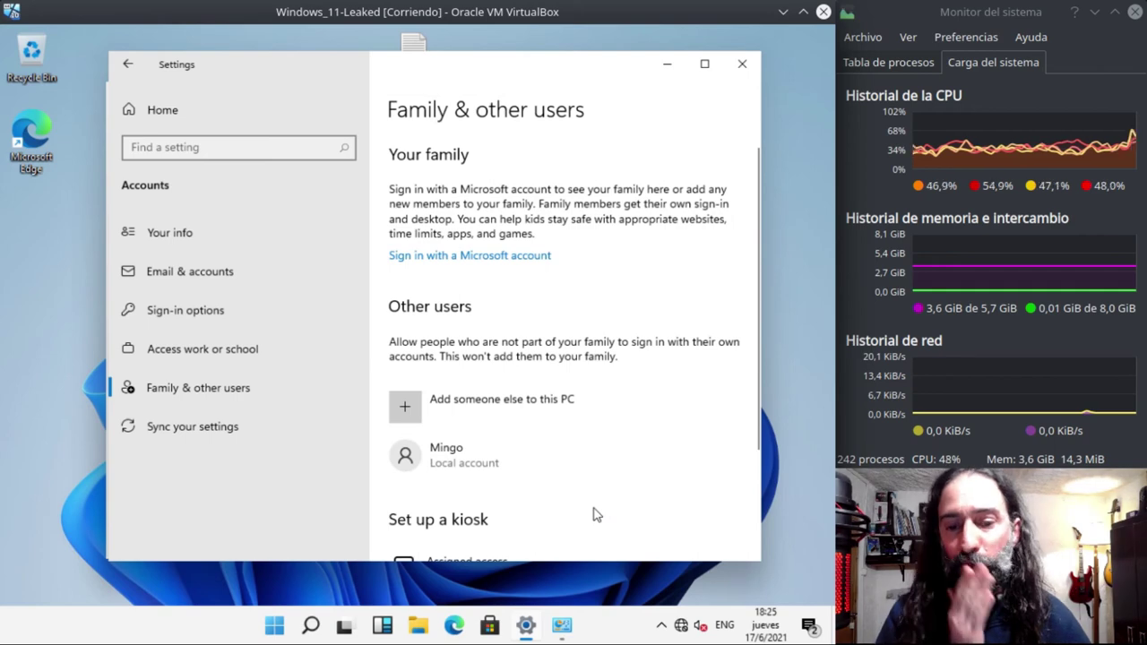
left_click(468, 461)
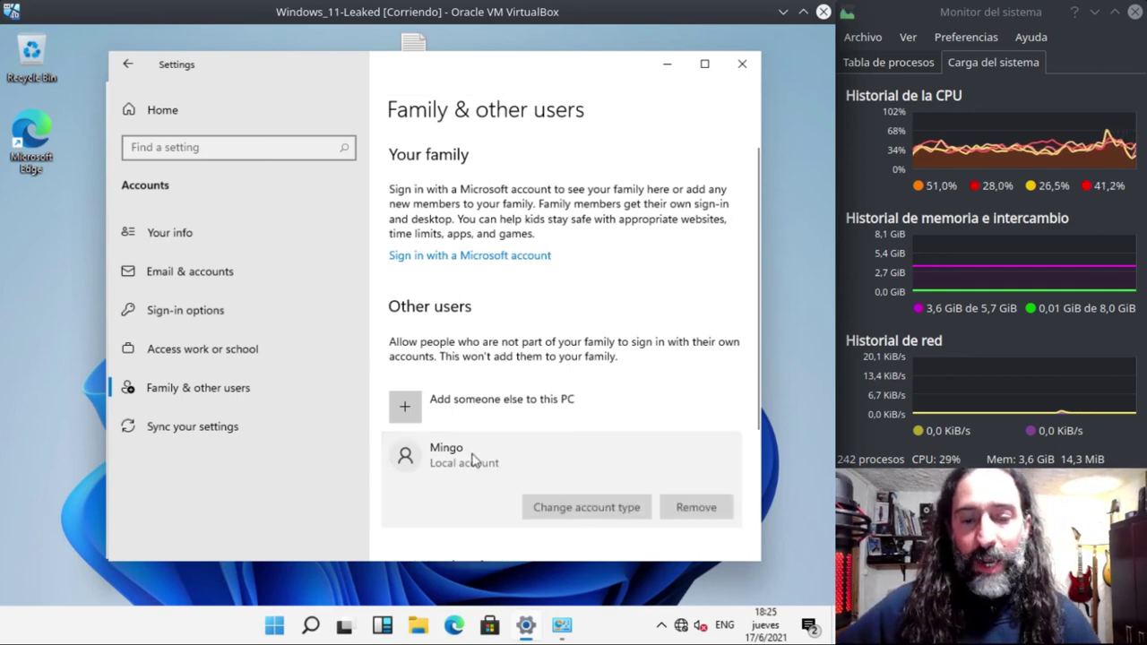
left_click(583, 508)
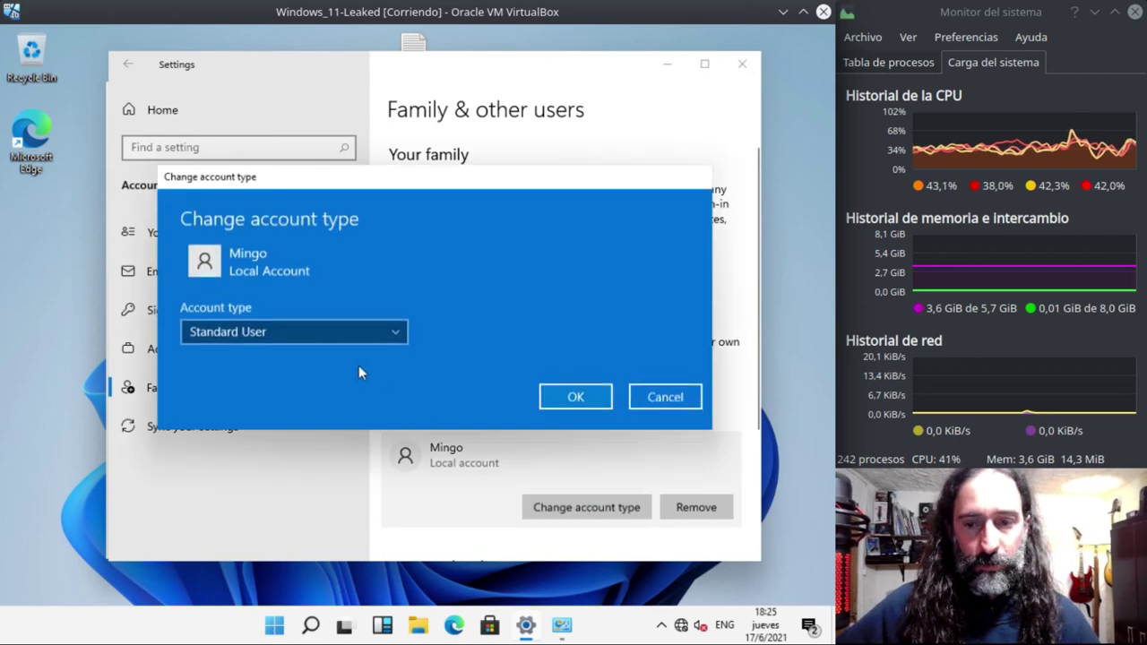
left_click(341, 333)
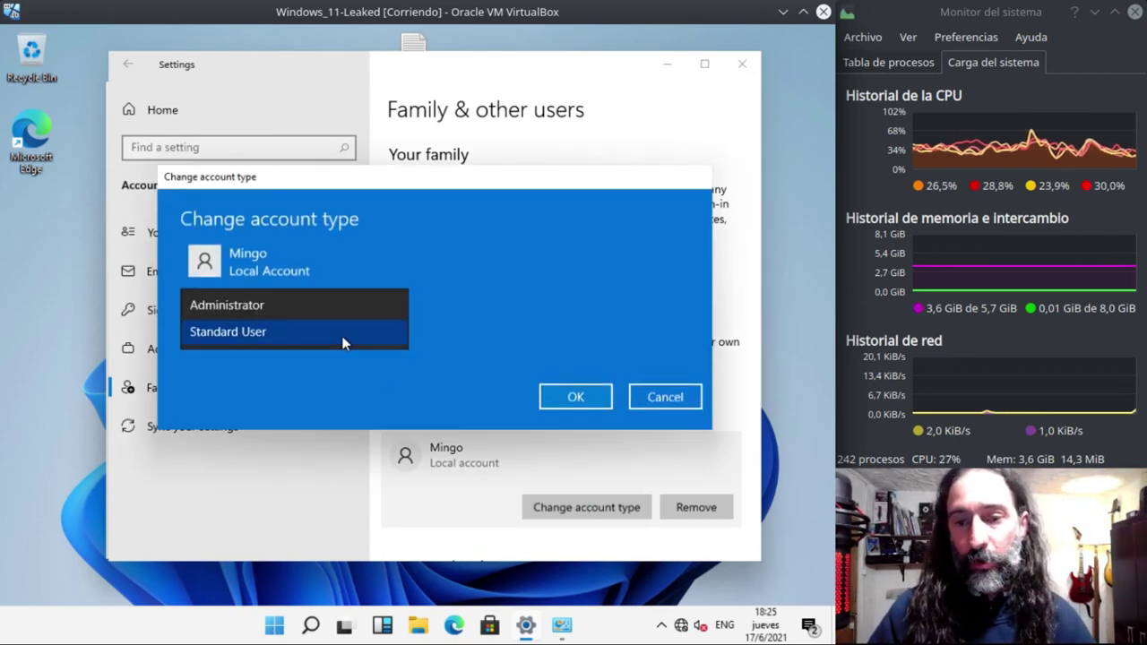
left_click(226, 370)
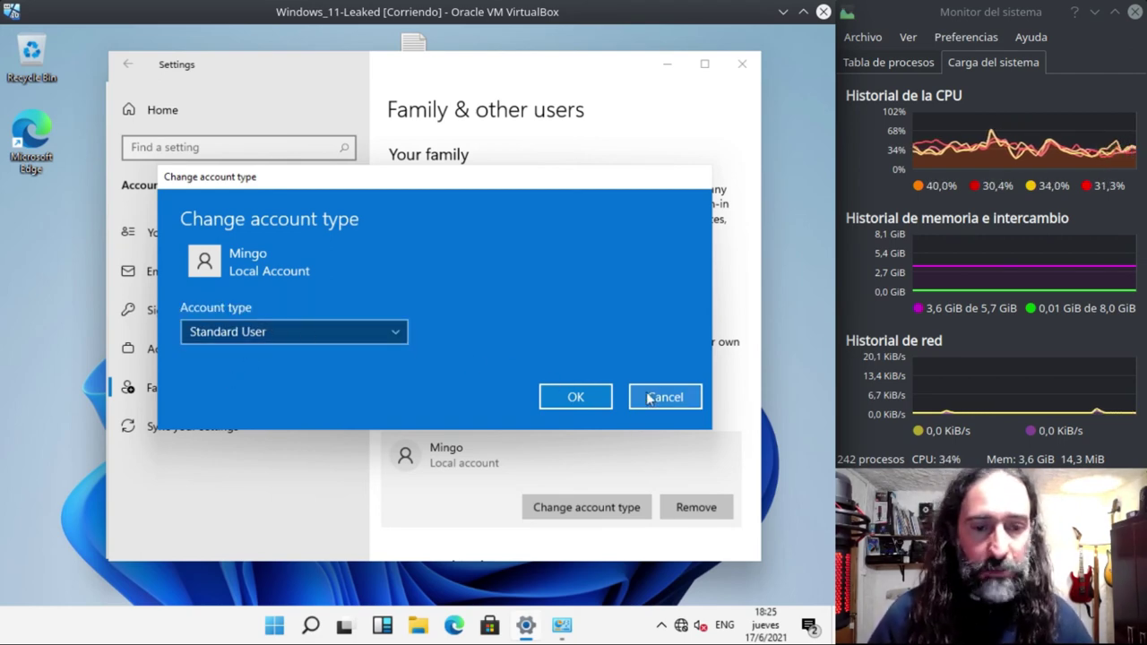
left_click(664, 397)
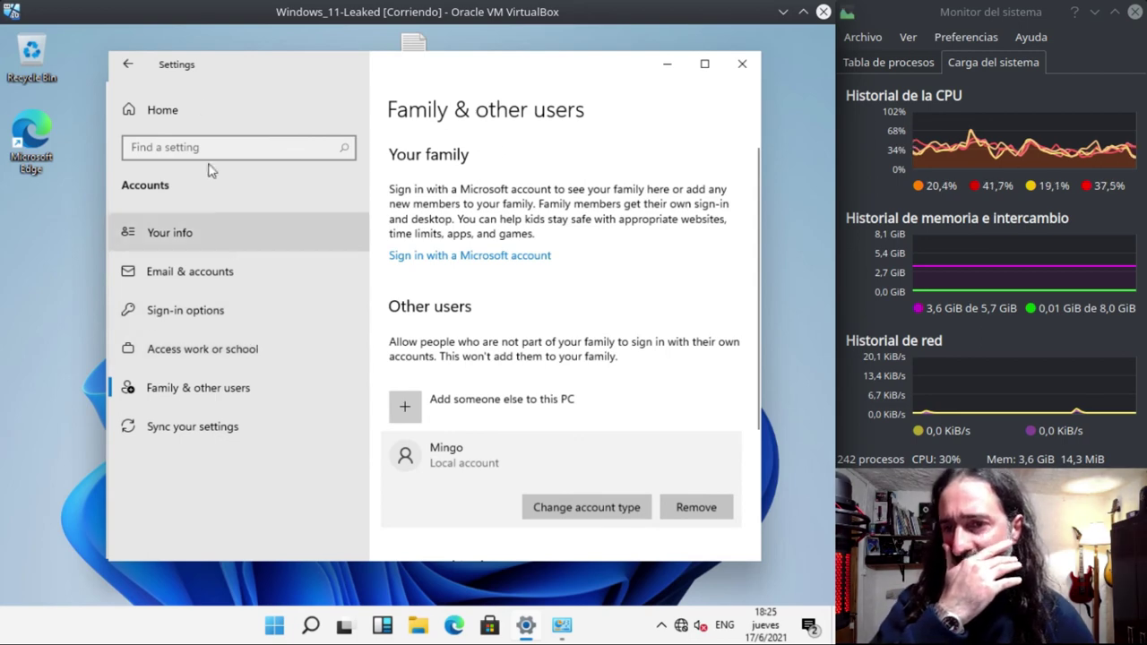
- Close Settings, view the account list under Manage another account, then return up to the User Accounts category
left_click(744, 64)
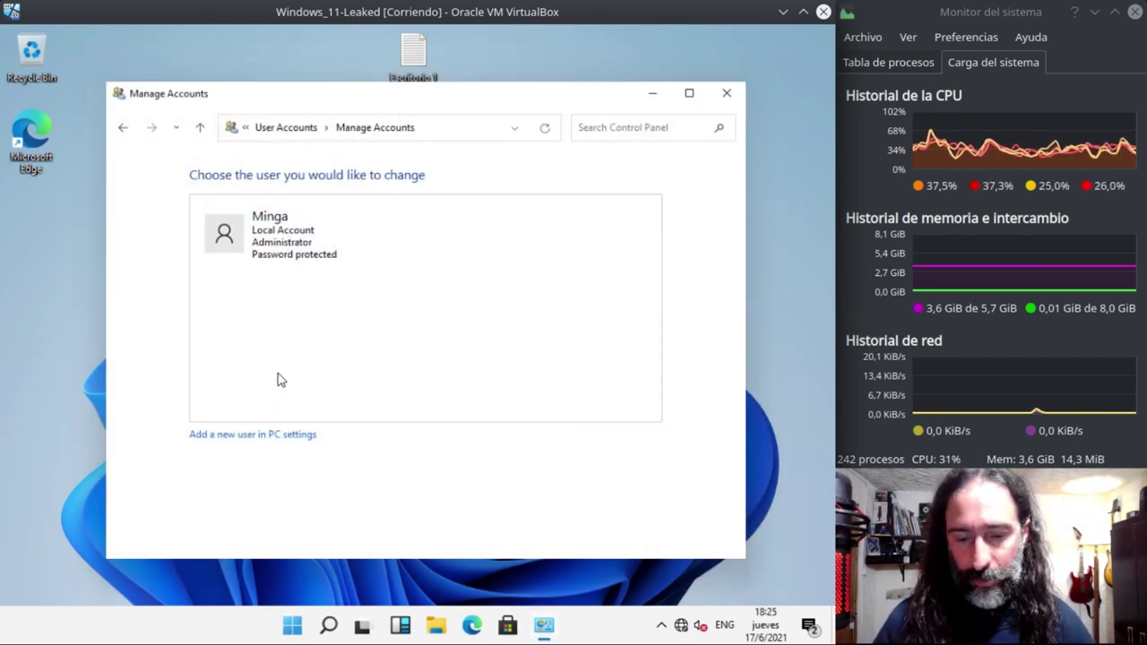
left_click(436, 134)
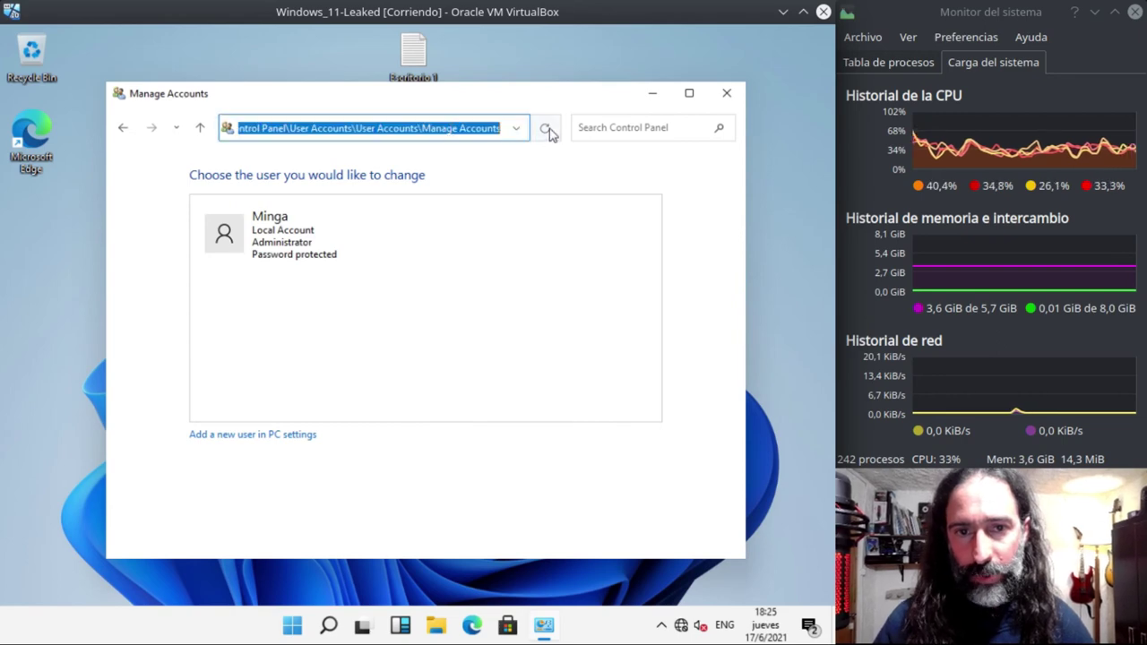
key("Home")
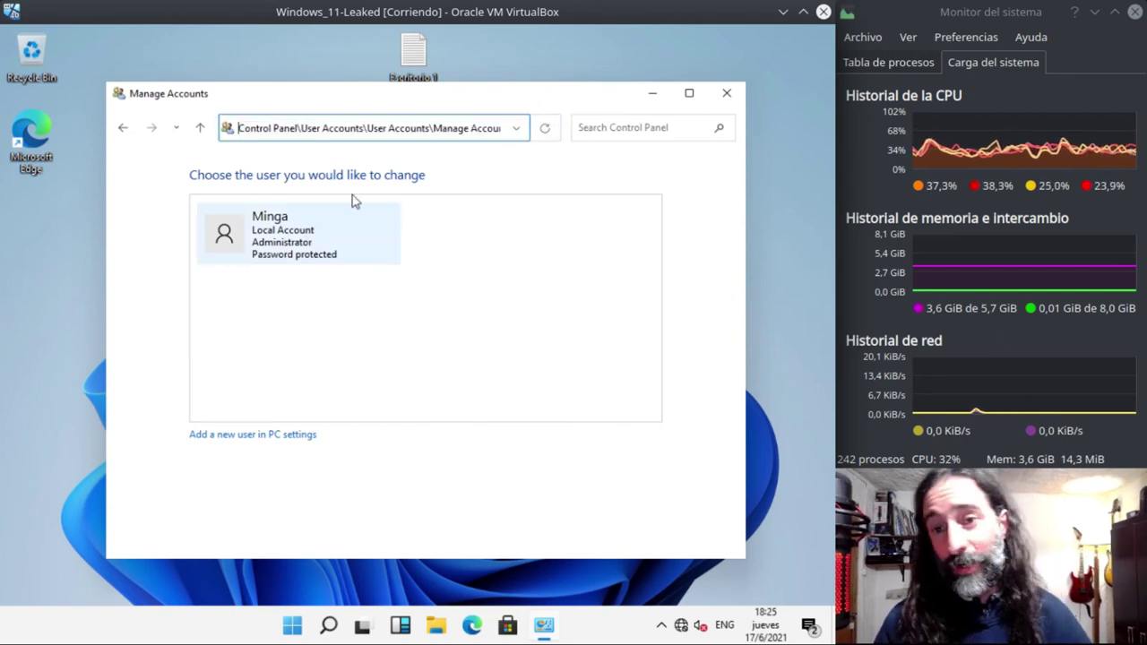
left_click(201, 129)
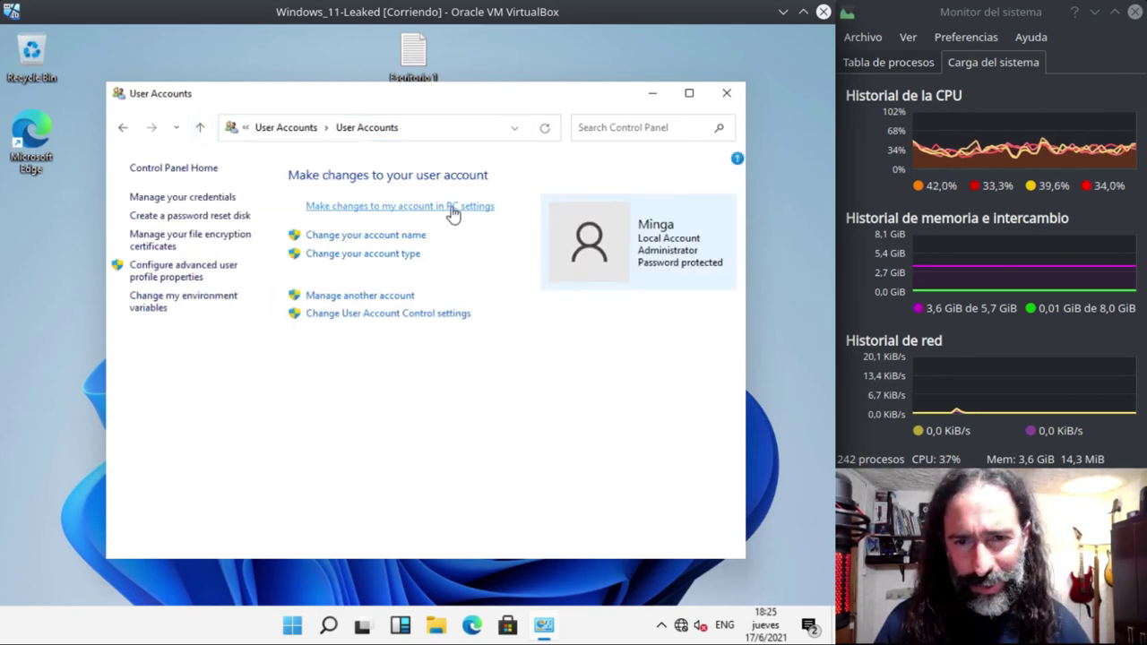
left_click(354, 299)
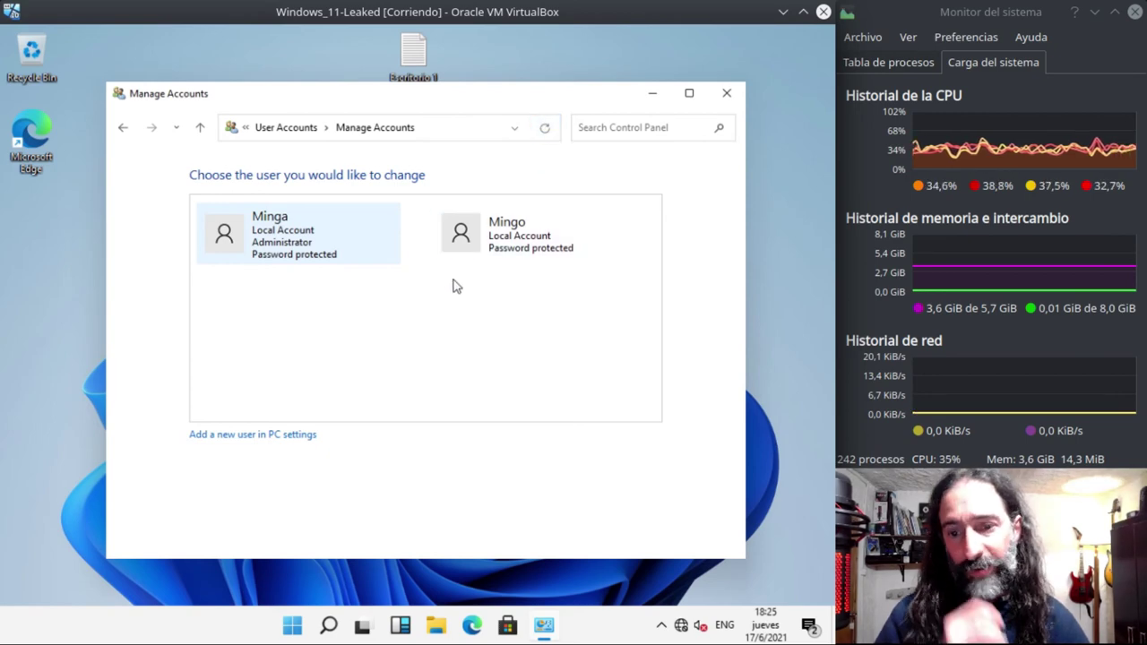
left_click(201, 128)
left_click(200, 130)
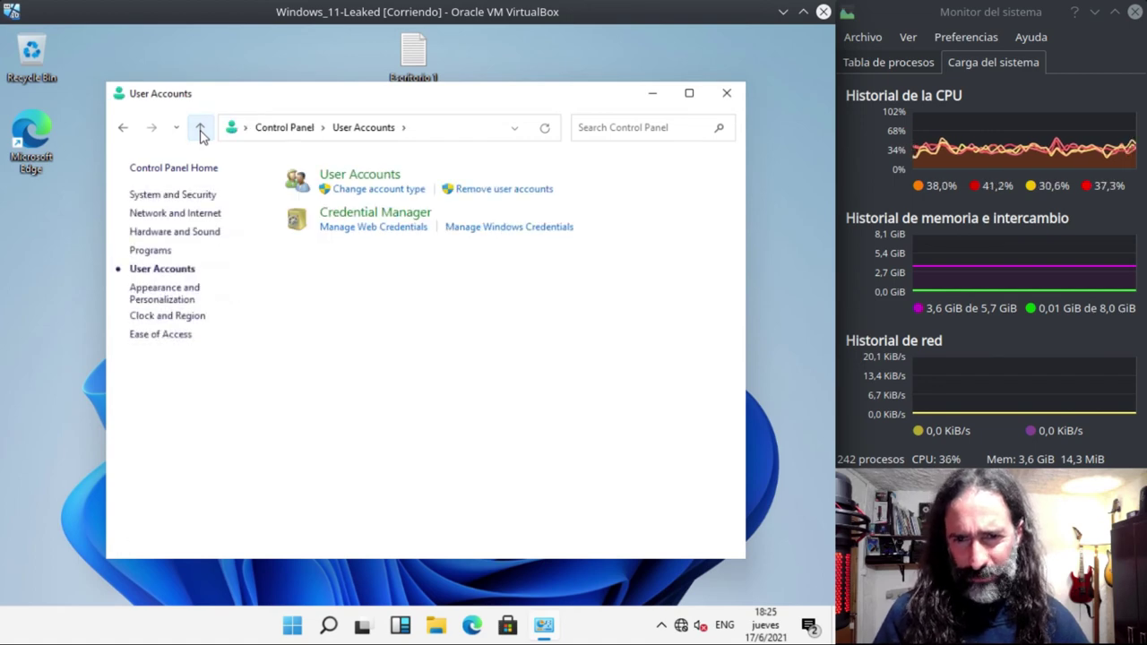
- Search Control Panel for 'updat', open Programs and Features, reposition it, and show hidden tray icons
left_click(201, 130)
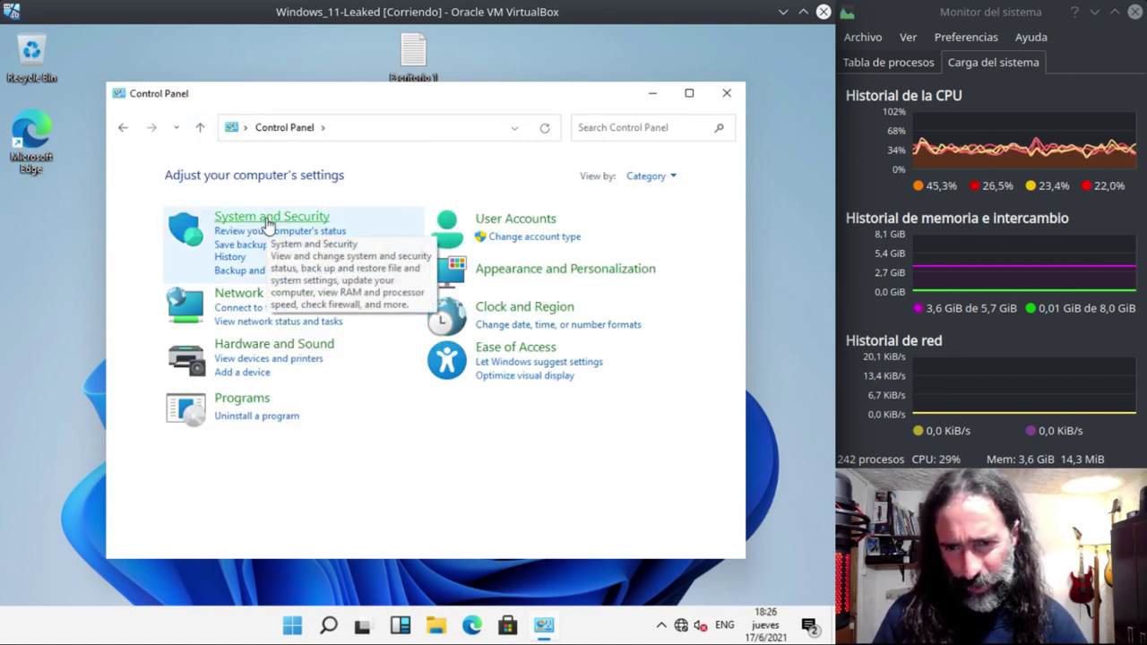
left_click(586, 128)
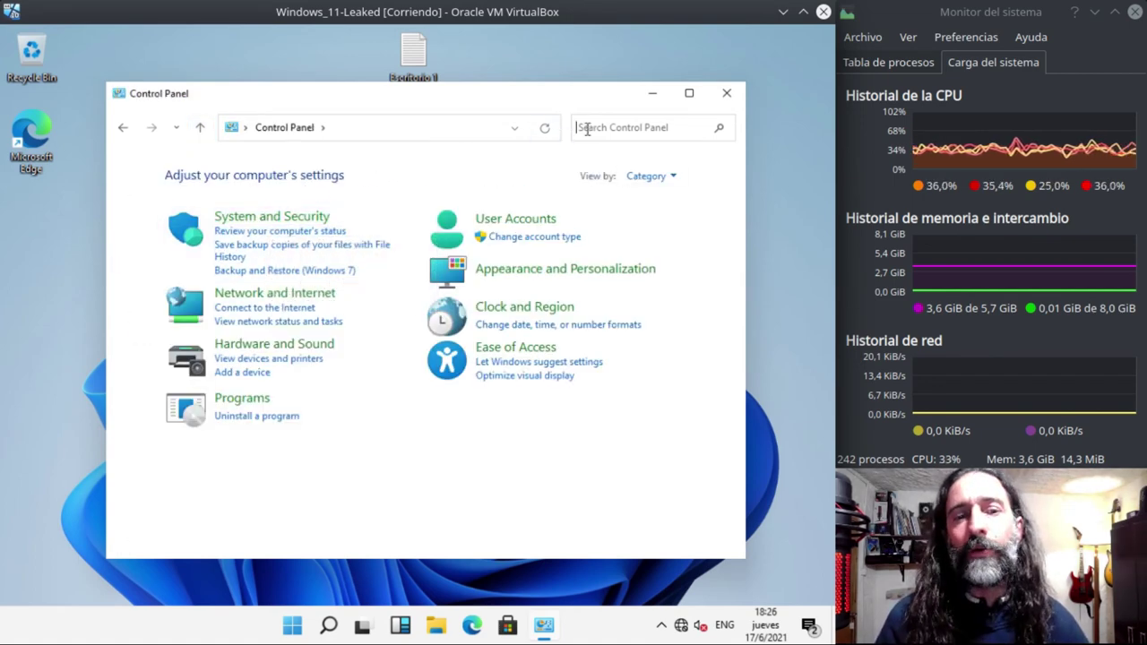
type("upd")
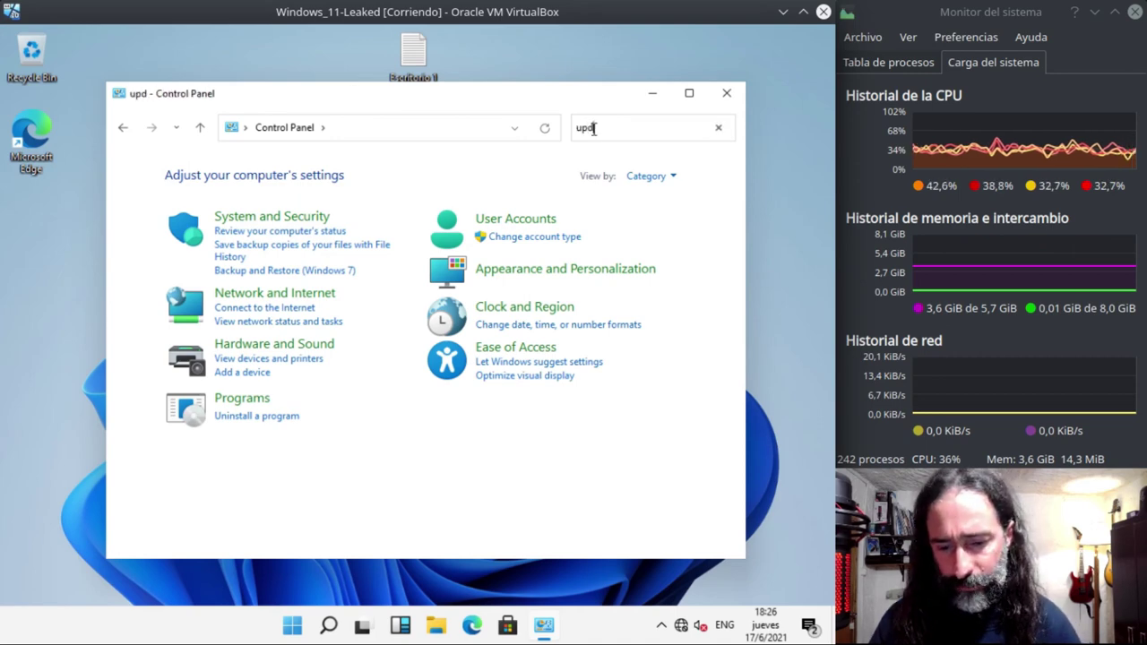
type("ate")
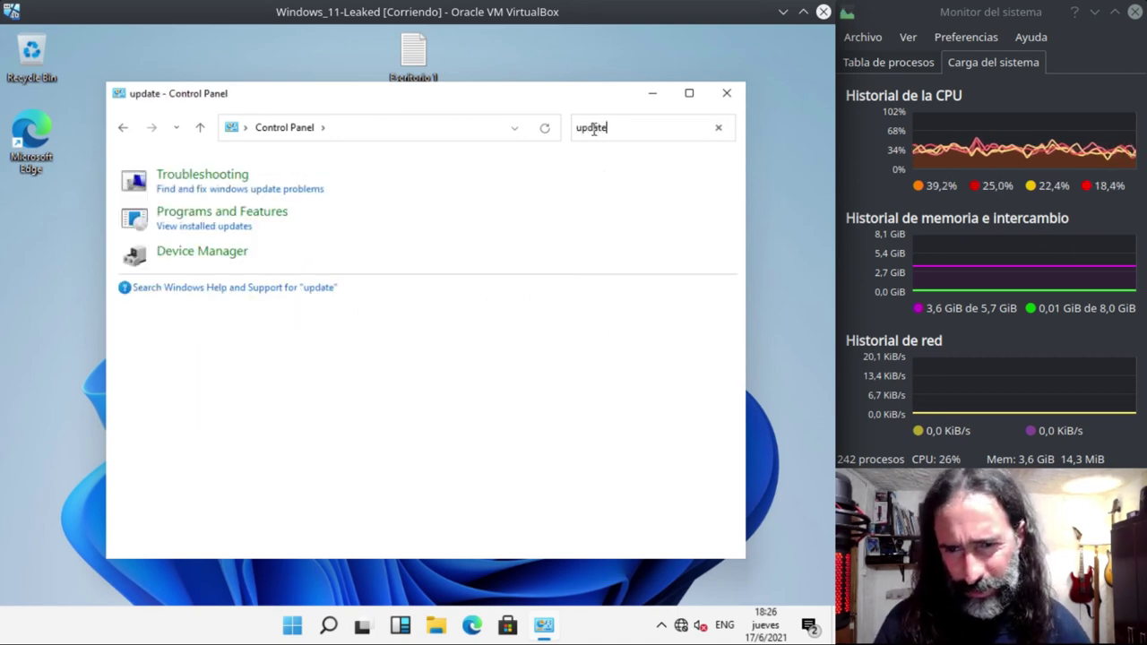
left_click(221, 229)
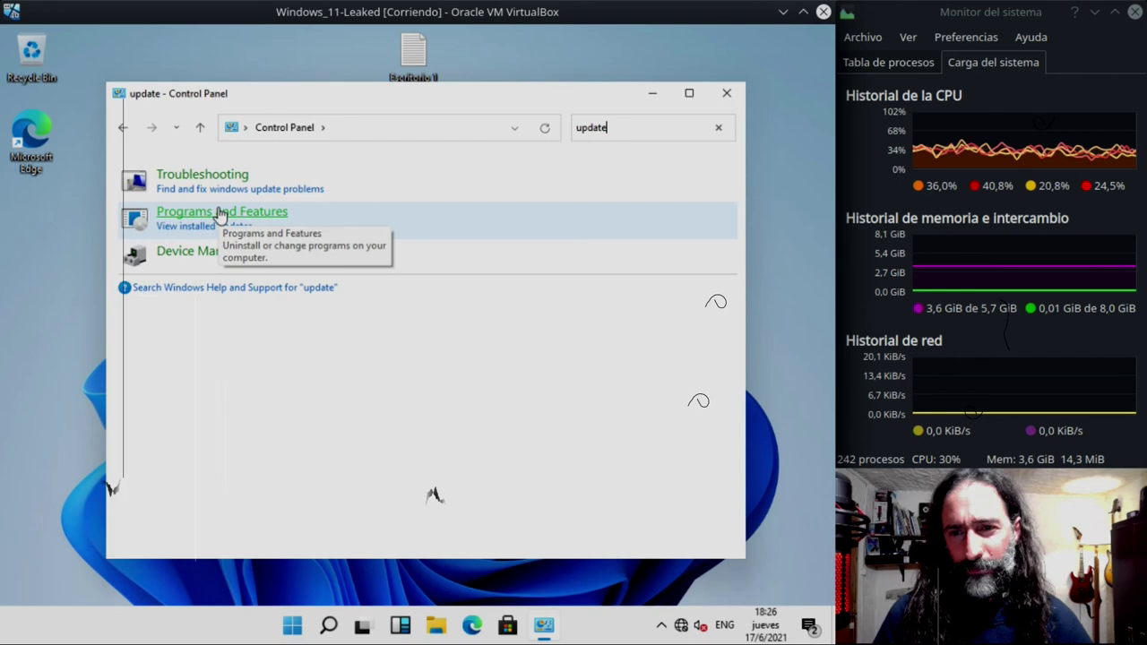
left_click(220, 208)
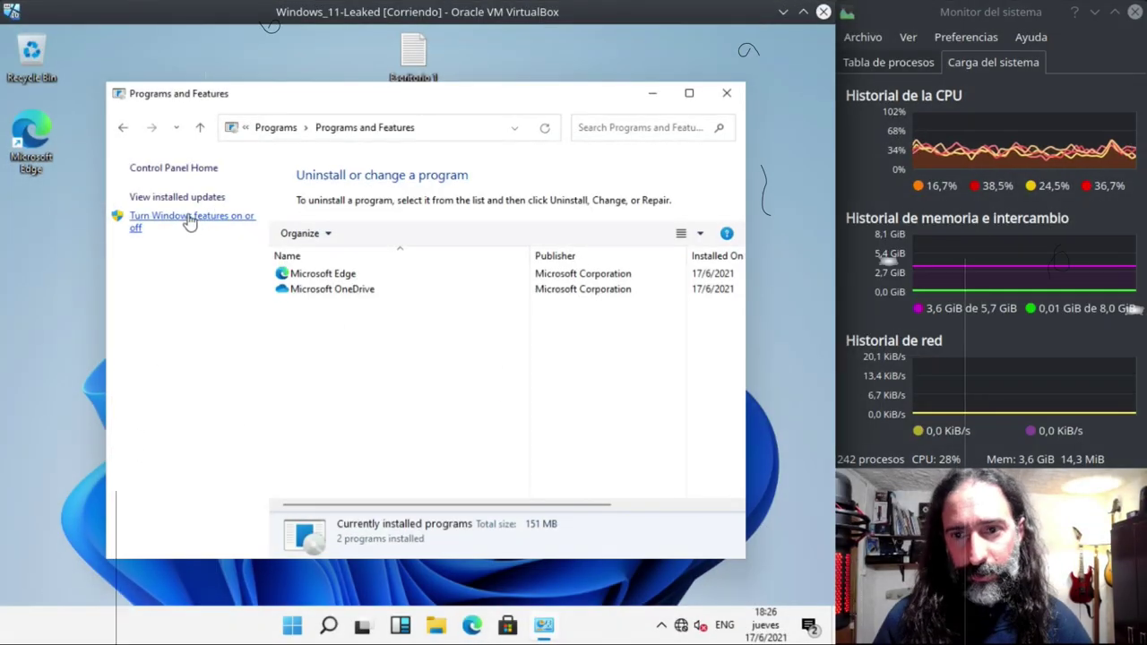
left_click_drag(321, 103, 291, 91)
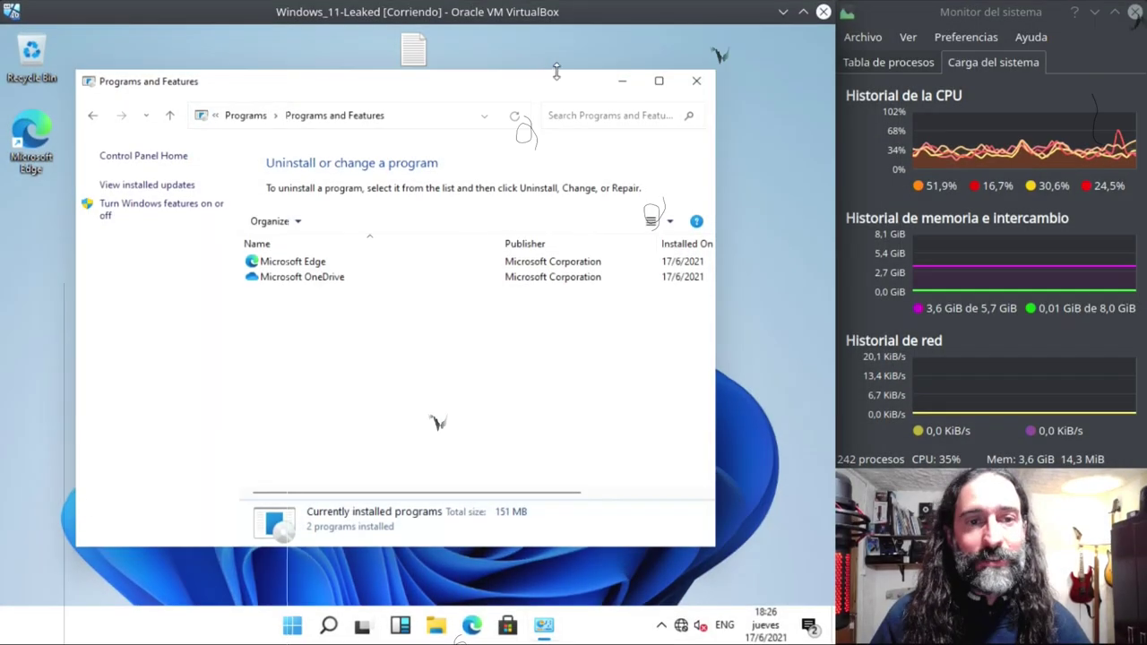
left_click(661, 625)
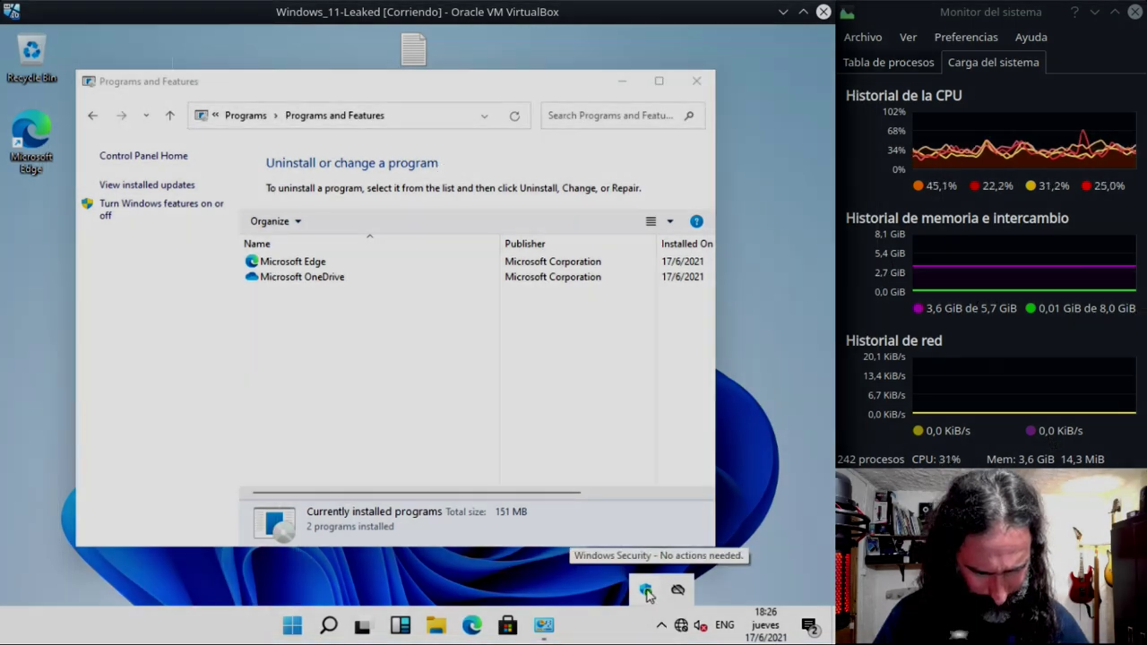
- Open Windows Security from the taskbar and move its window down and to the right
left_click(645, 591)
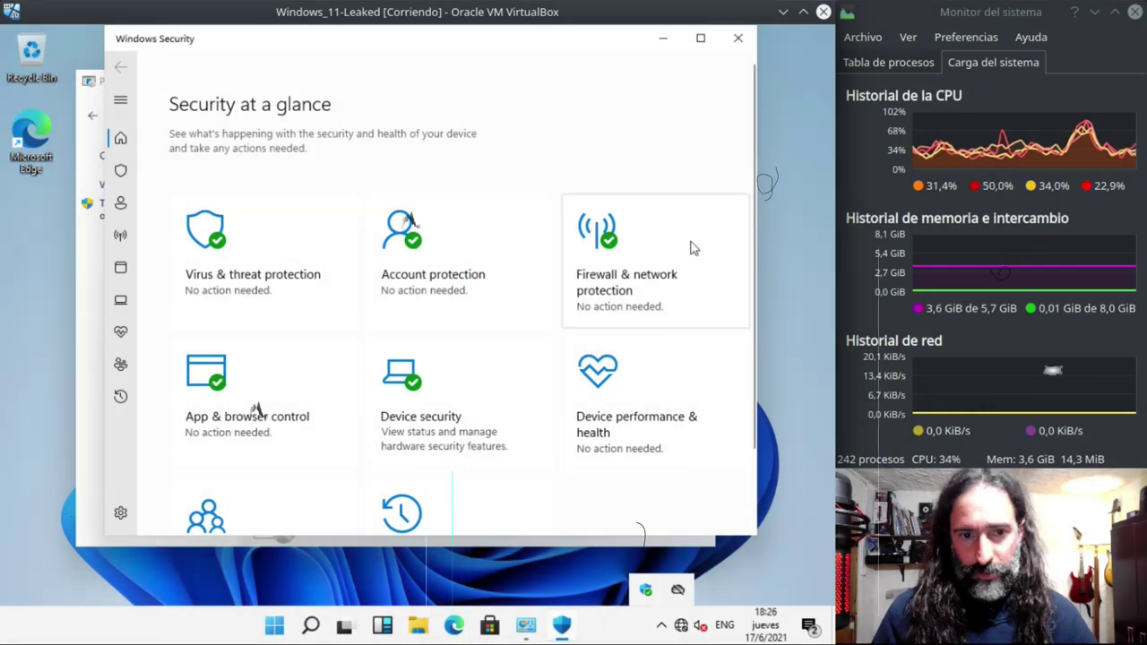
left_click_drag(450, 44, 484, 72)
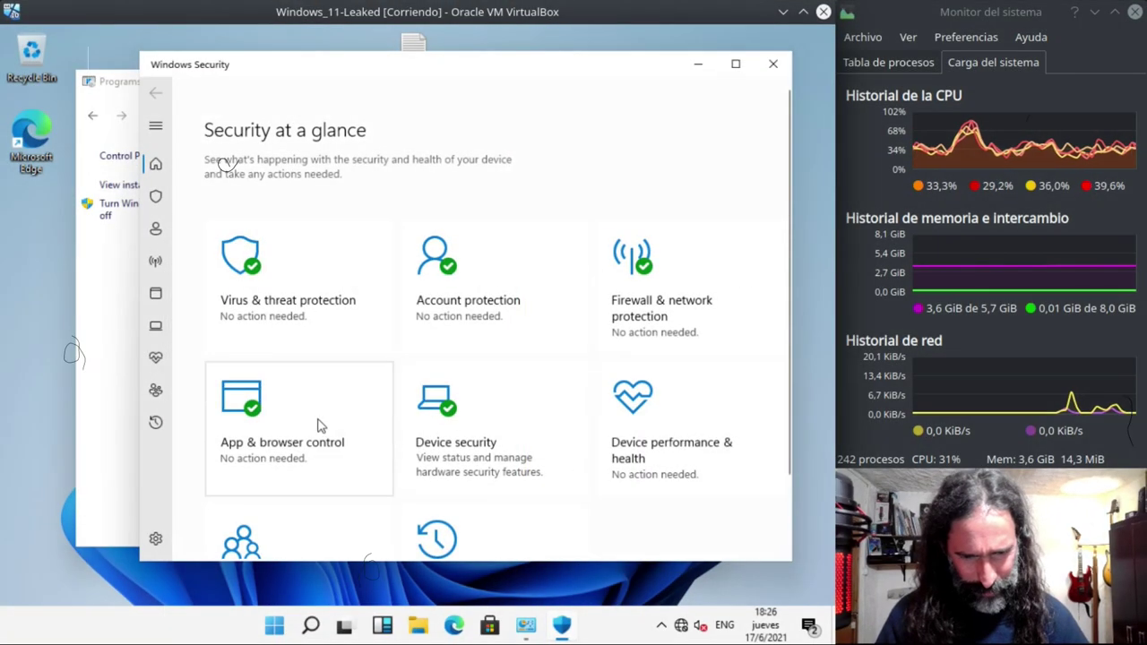
scroll(296, 416, "down", 2)
scroll(448, 345, "up", 2)
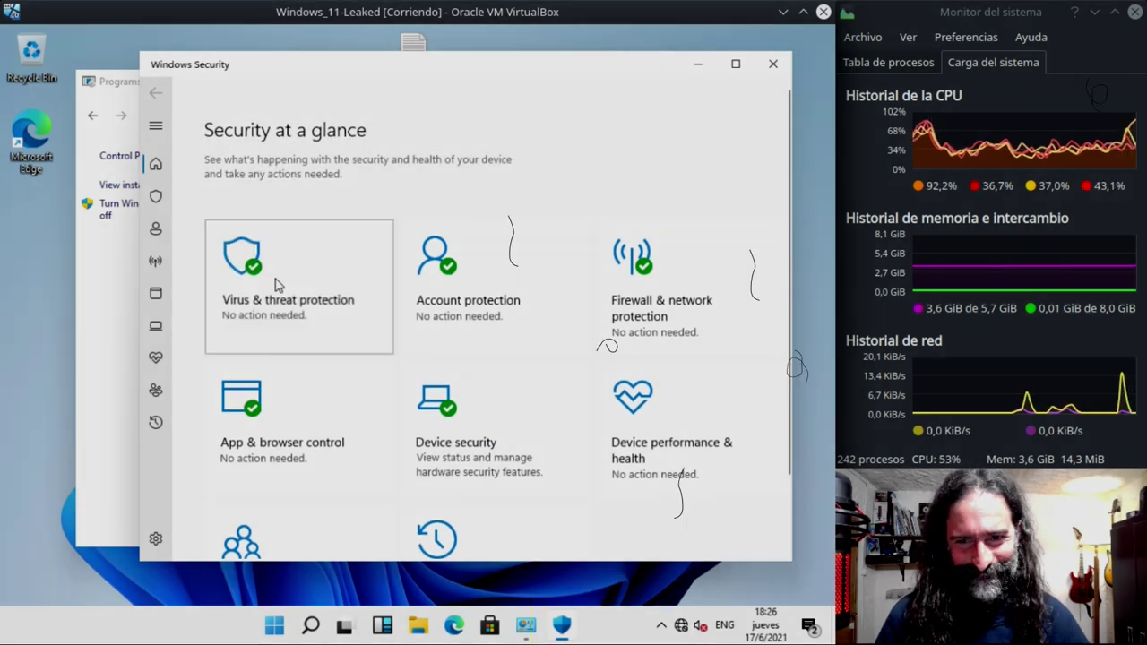
- Browse the Virus & threat protection page, then scroll through the Scan options page
left_click(276, 284)
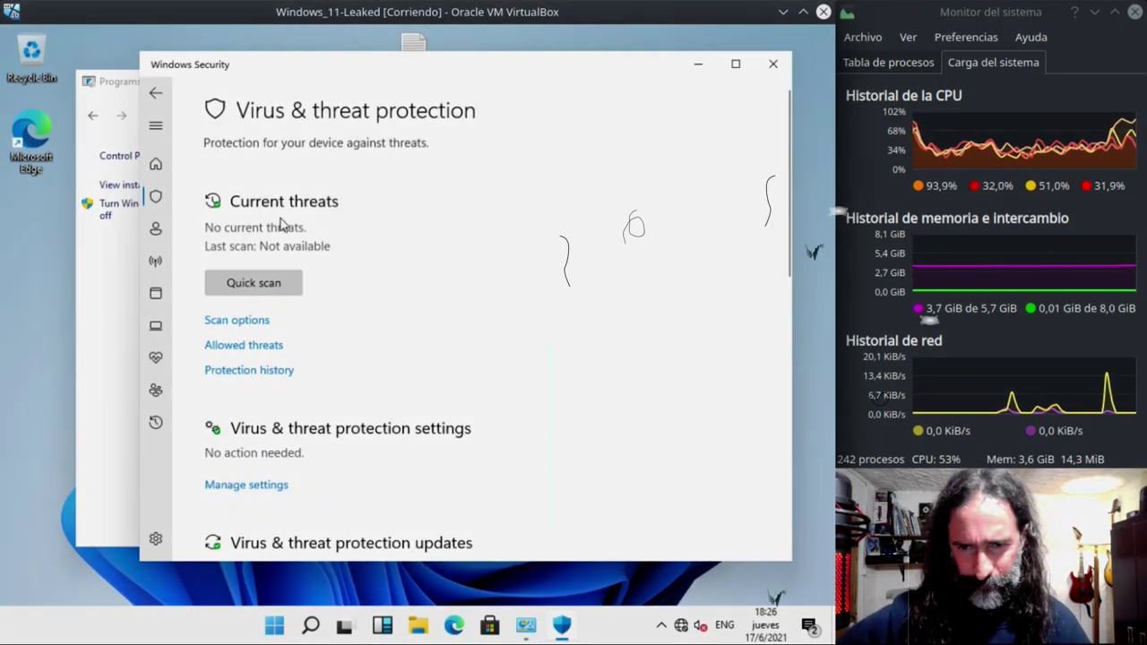
scroll(481, 323, "down", 3)
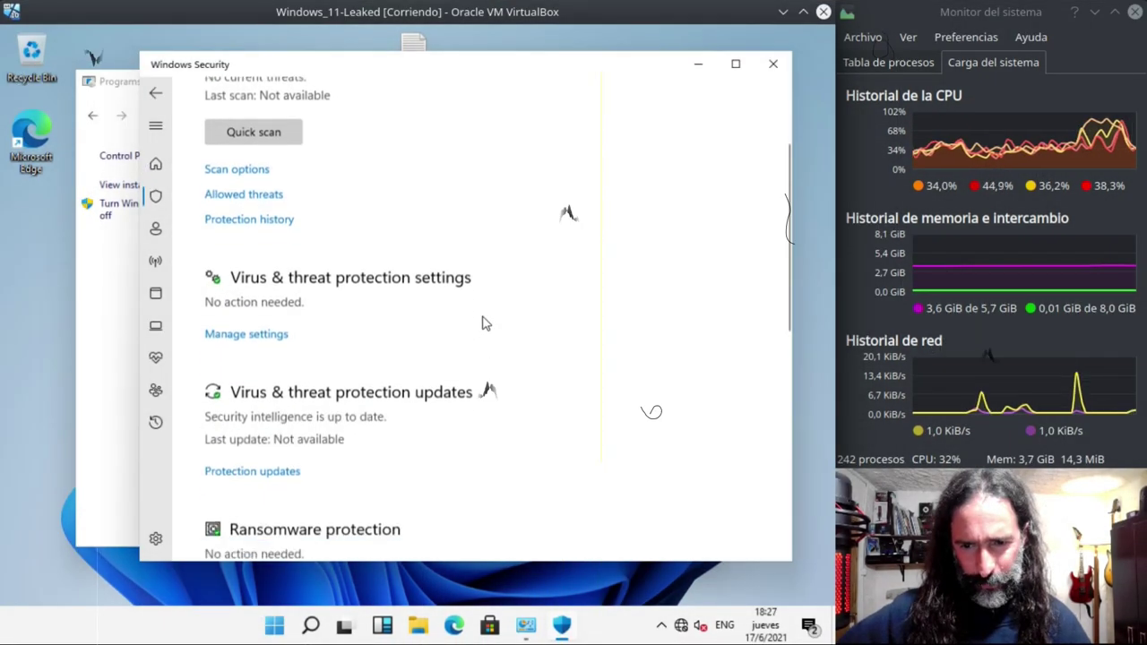
scroll(481, 323, "down", 5)
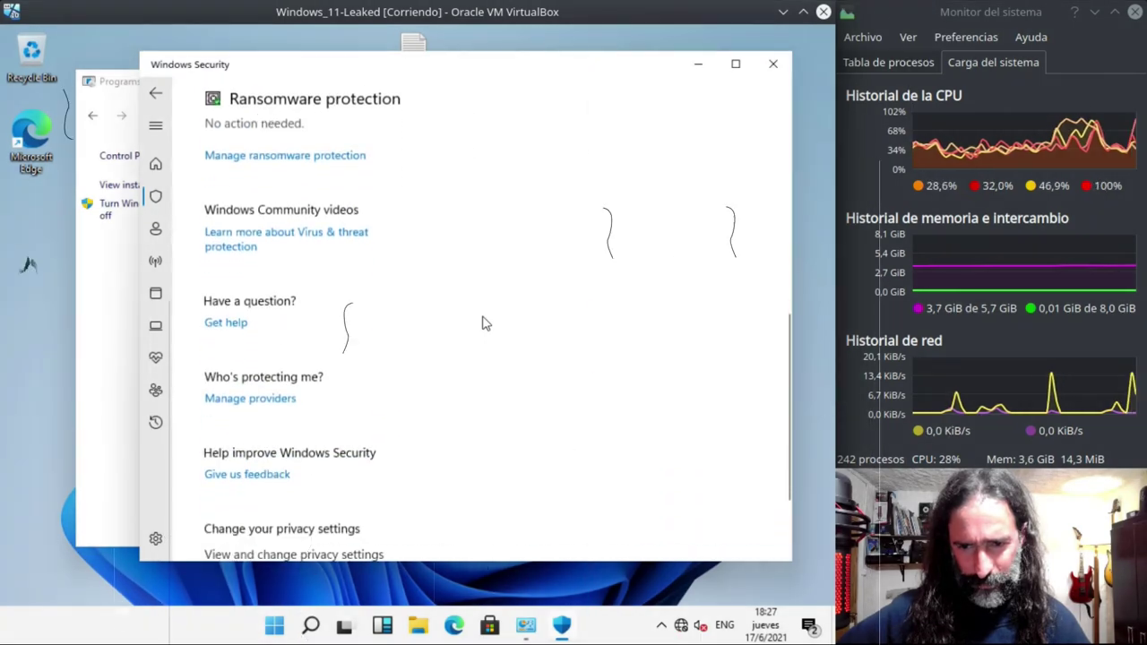
scroll(483, 321, "up", 8)
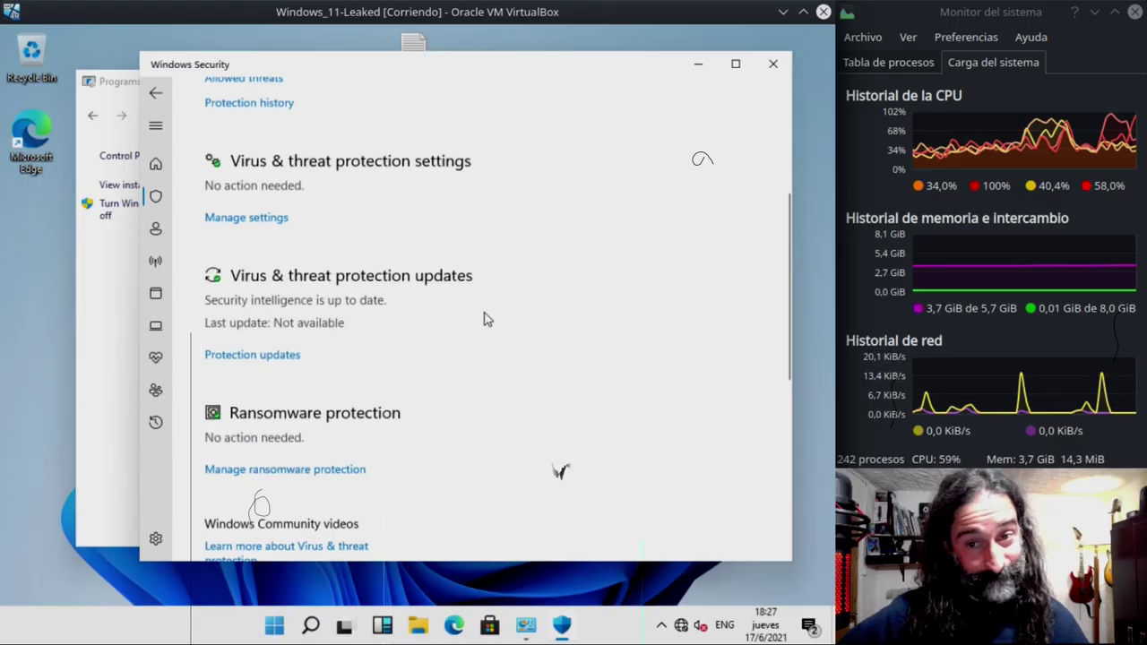
left_click(250, 320)
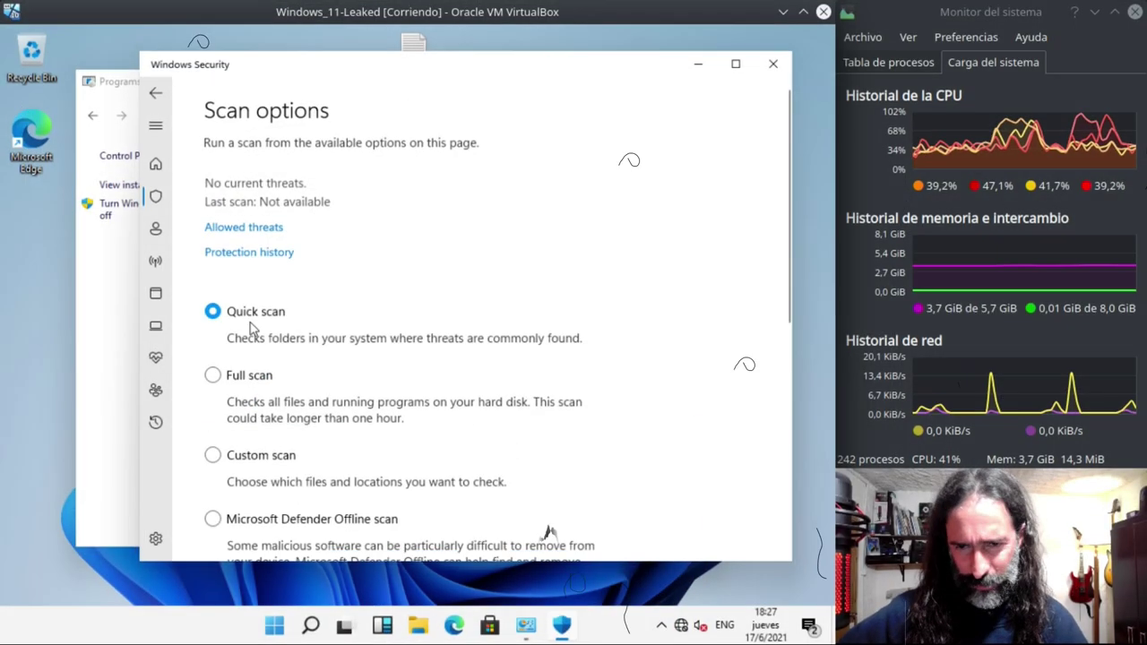
scroll(515, 307, "down", 4)
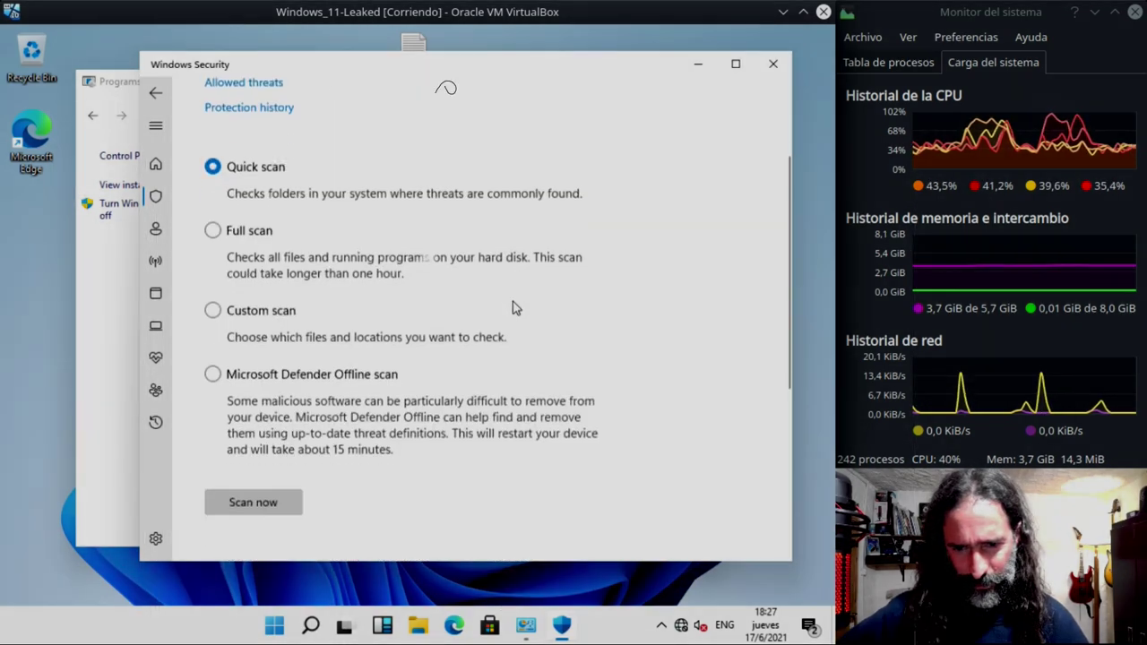
scroll(400, 370, "down", 2)
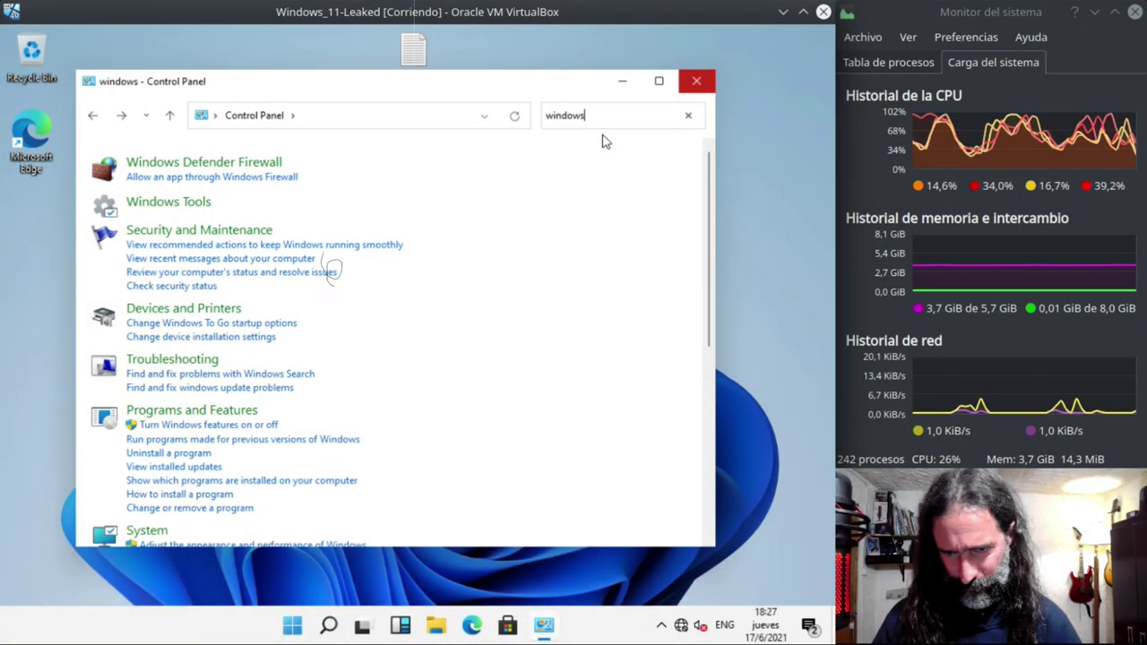
- Search Control Panel for 'antivirus' instead of 'updates'
type("up")
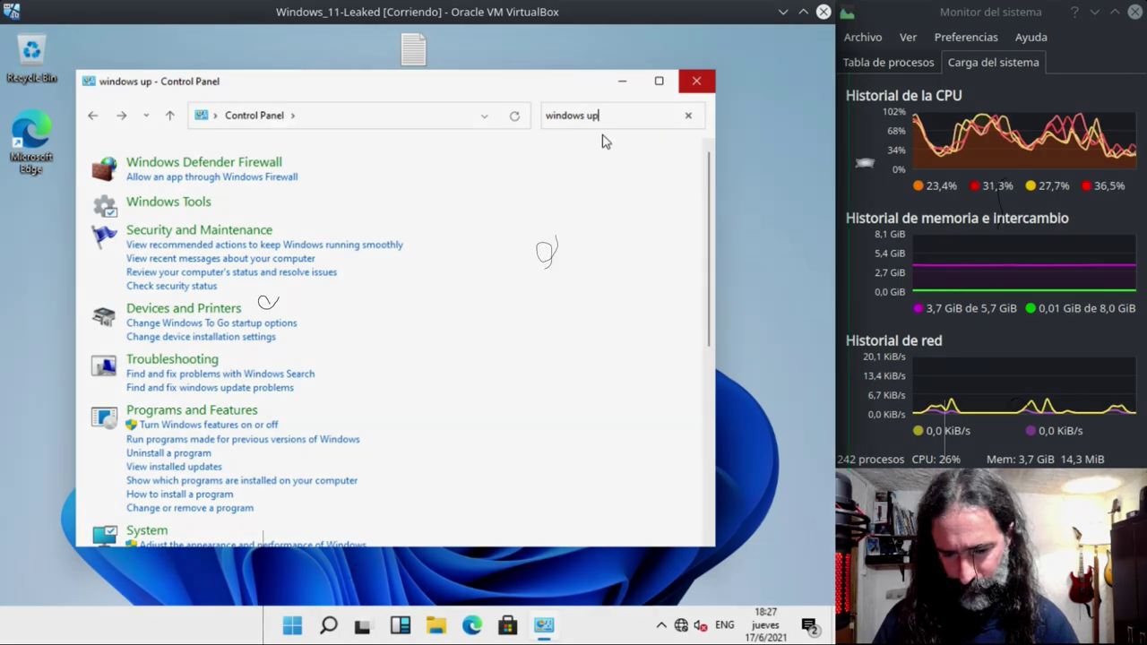
type("dates")
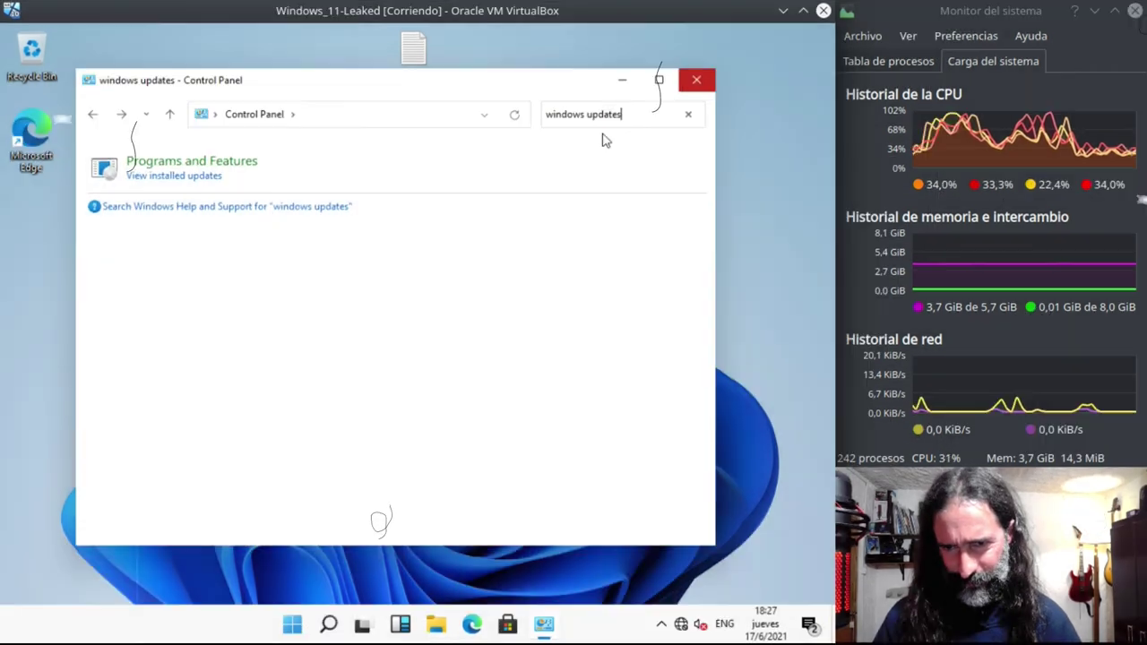
key("BackSpace")
key("BackSpace")
key("BackSpace")
key("BackSpace")
key("BackSpace")
key("BackSpace")
key("BackSpace")
key("BackSpace")
key("BackSpace")
key("BackSpace")
key("BackSpace")
key("BackSpace")
key("BackSpace")
key("BackSpace")
key("BackSpace")
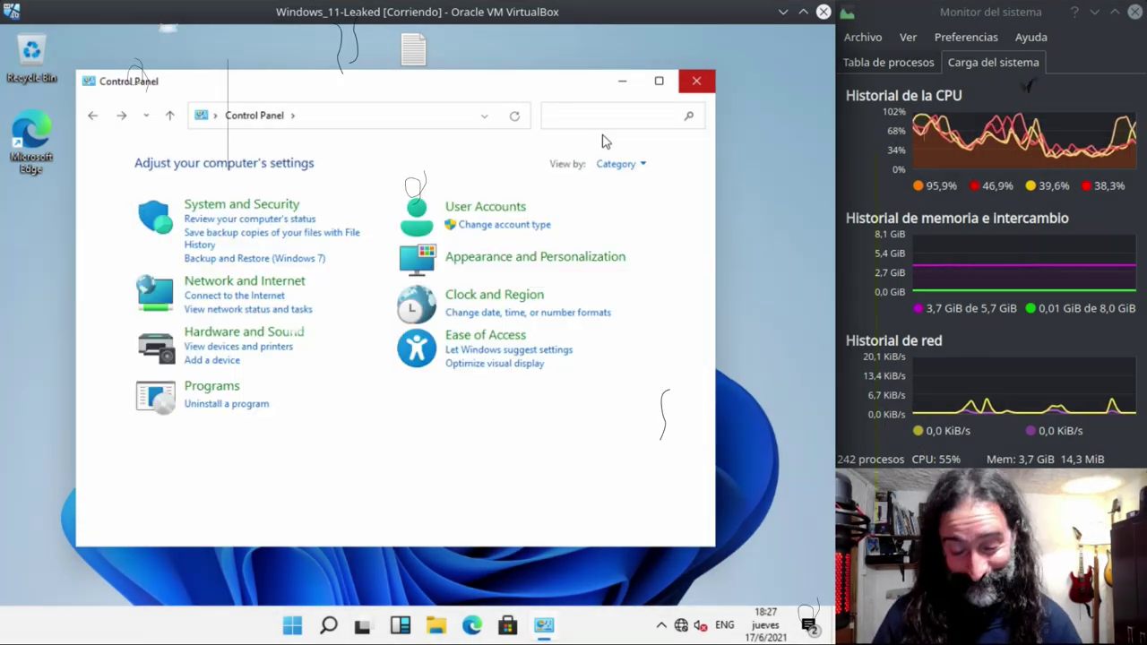
type("antivirus")
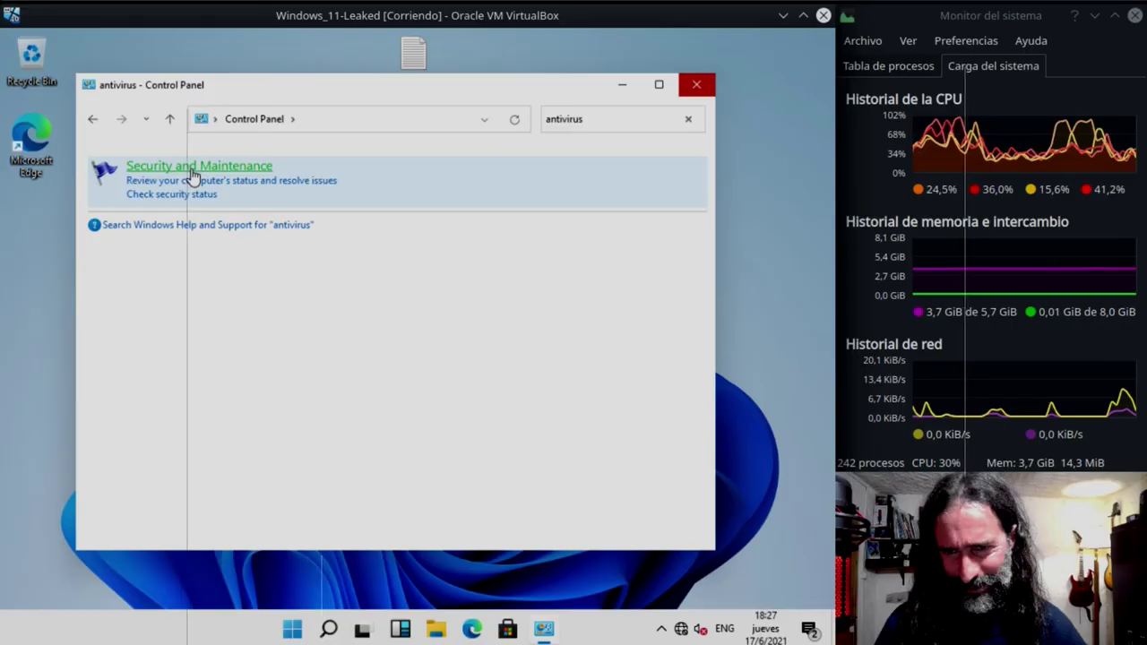
- Check the Security section's status in Security and Maintenance, then close the window
left_click(193, 174)
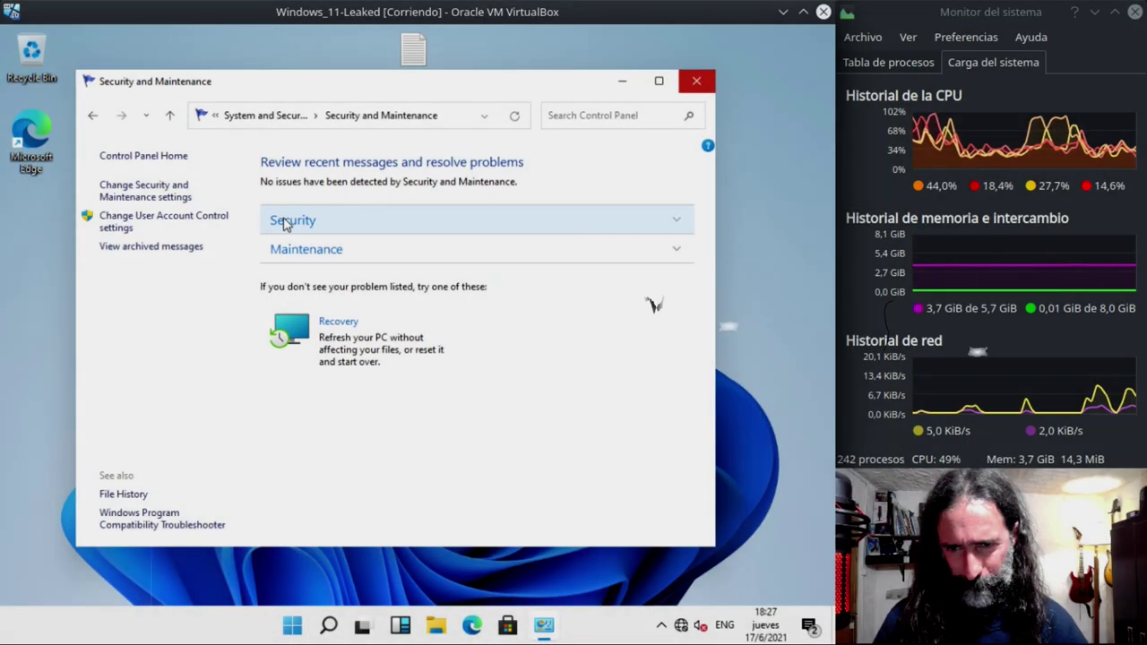
left_click(283, 224)
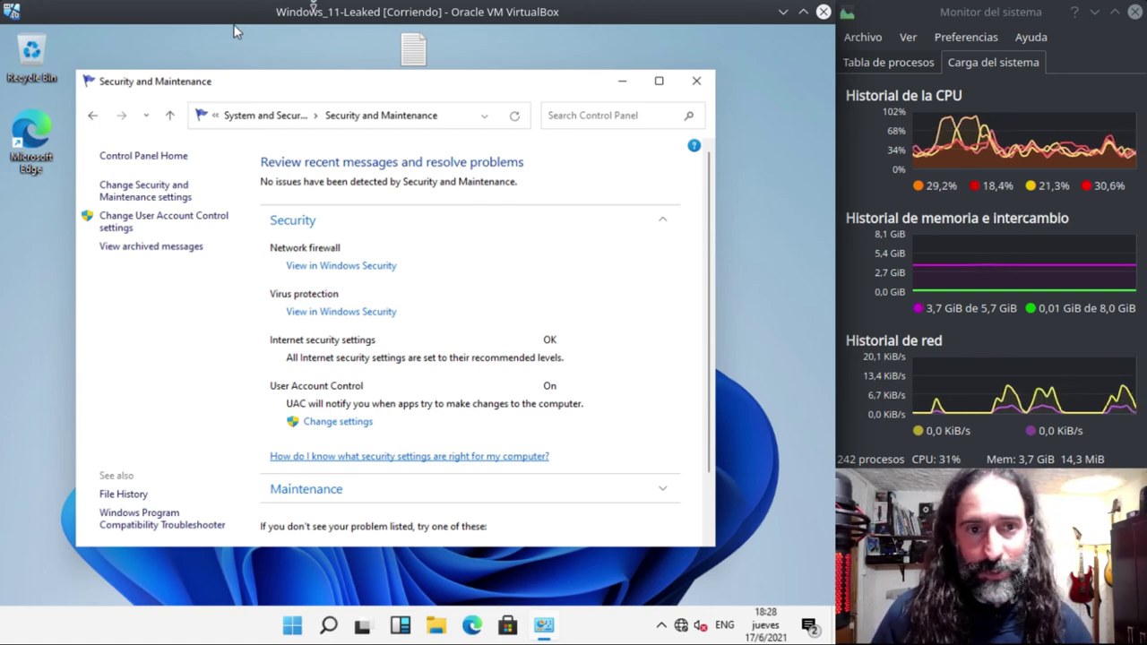
left_click(697, 83)
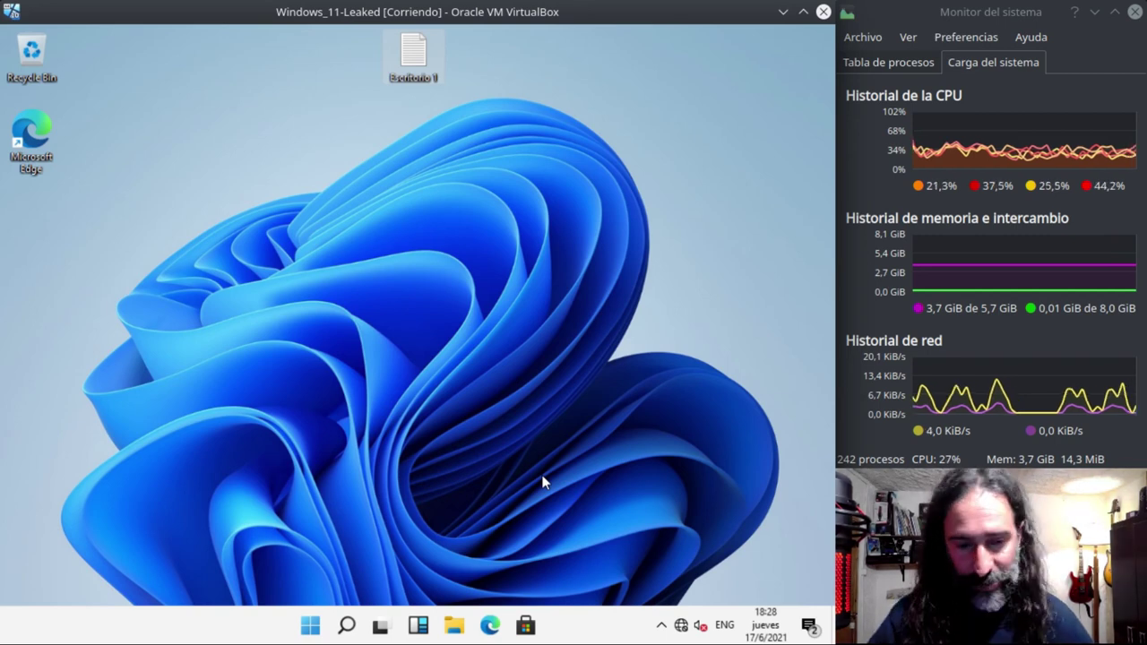
- Open the Windows Security dashboard from its hidden tray icon's menu
left_click(660, 625)
right_click(644, 591)
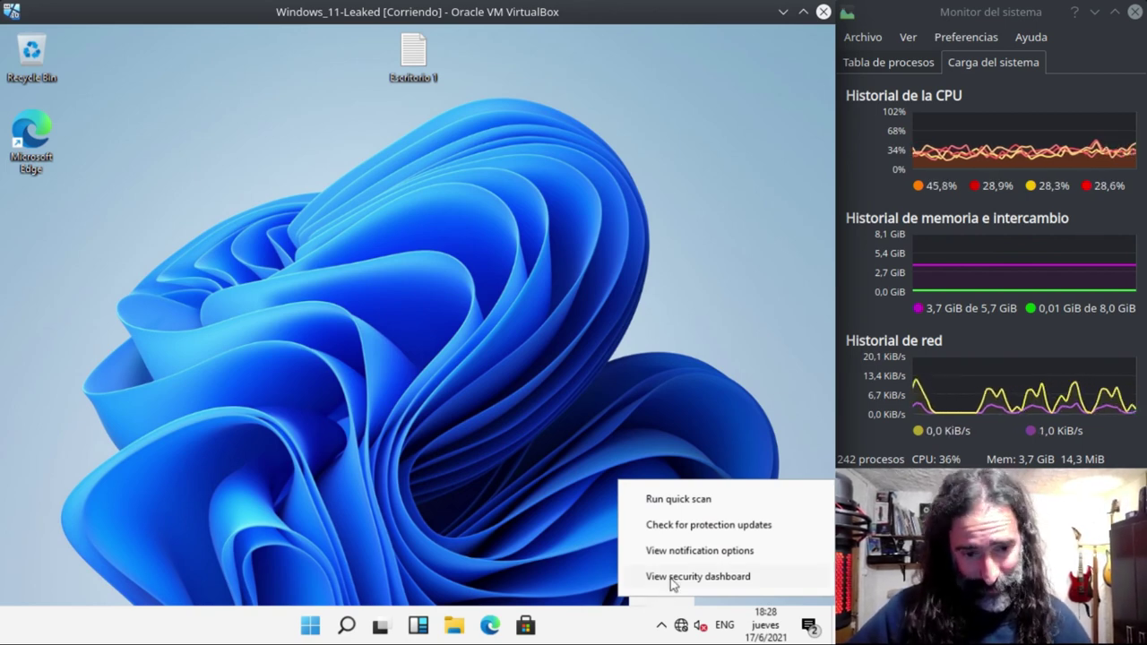
left_click(671, 578)
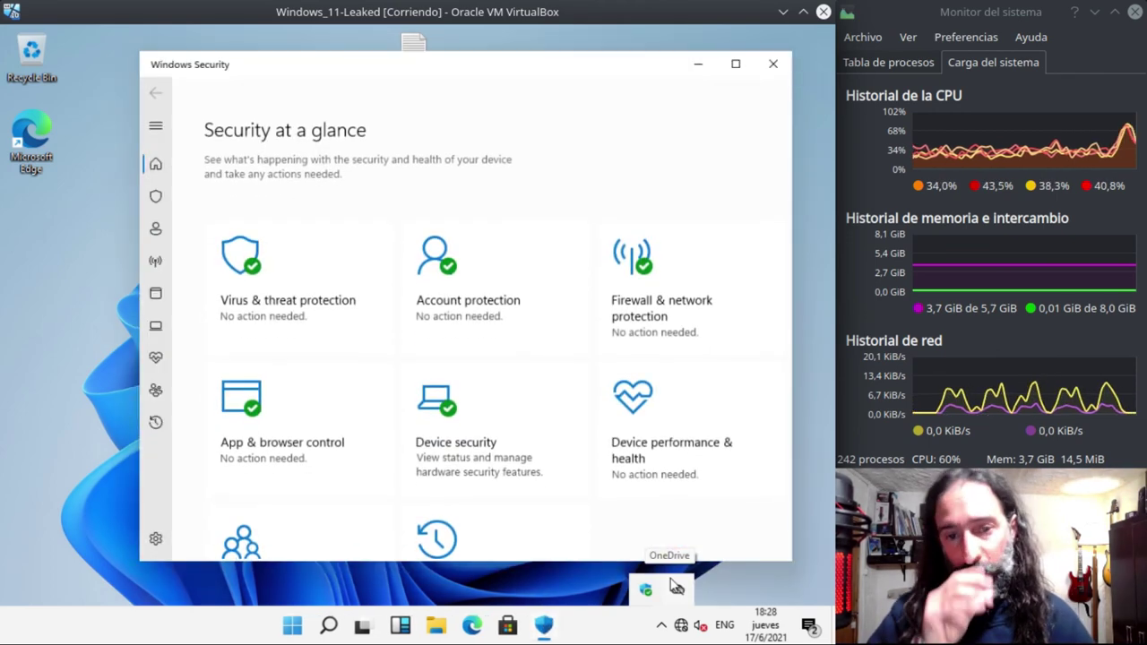
scroll(484, 304, "down", 2)
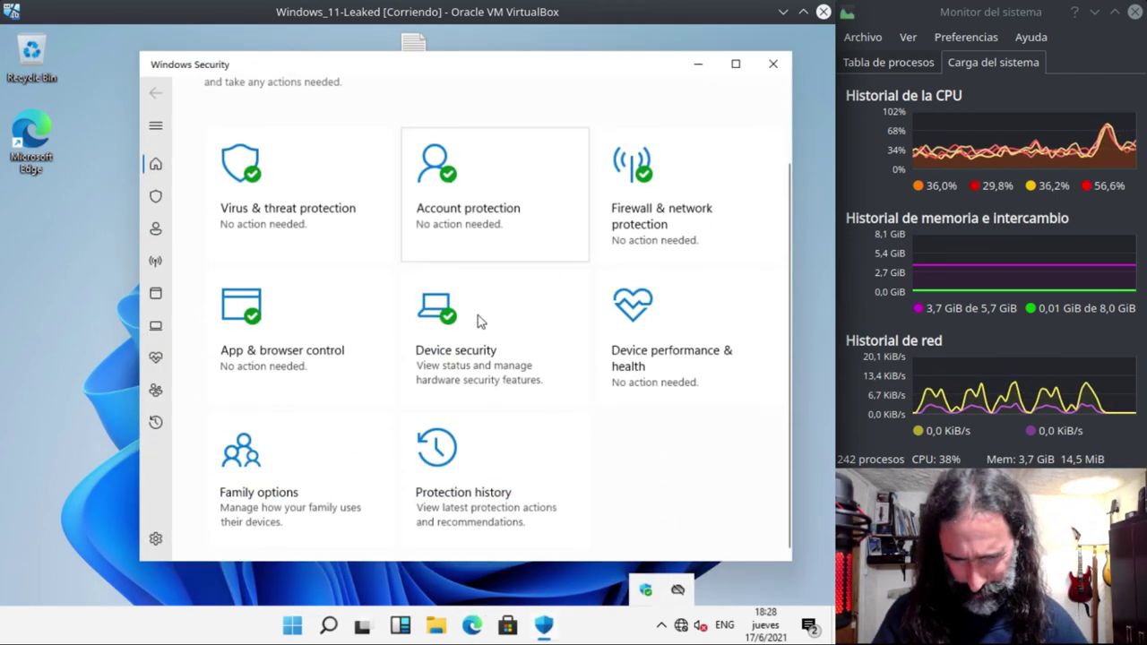
- View the Virus & threat protection page and its settings, then return to the page
left_click(270, 204)
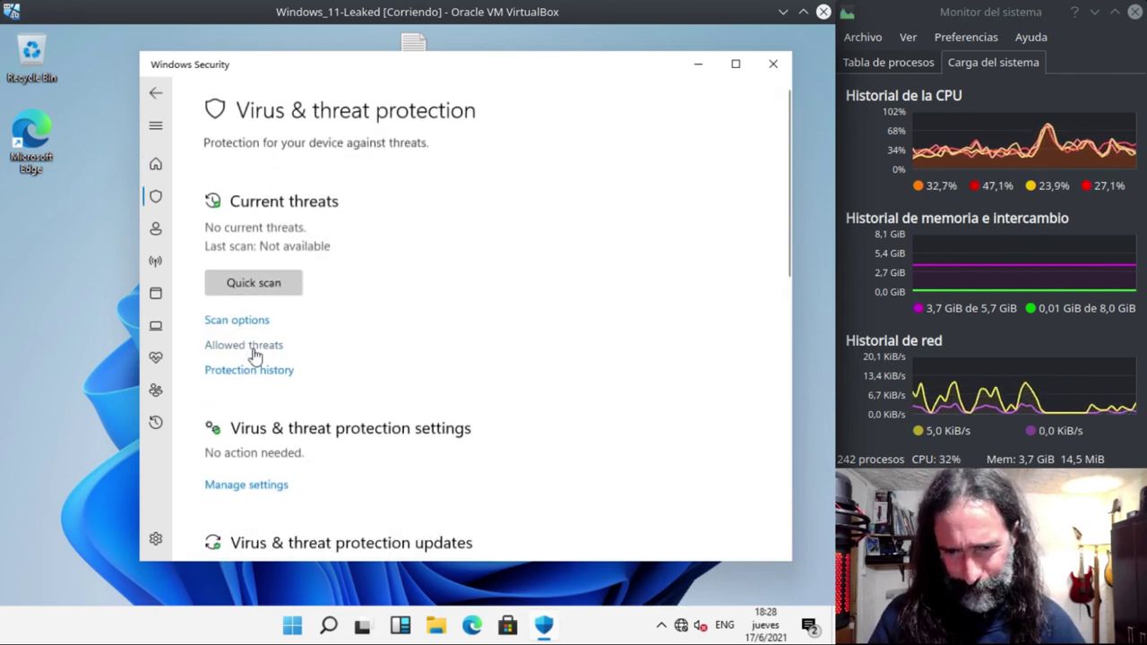
scroll(537, 325, "down", 3)
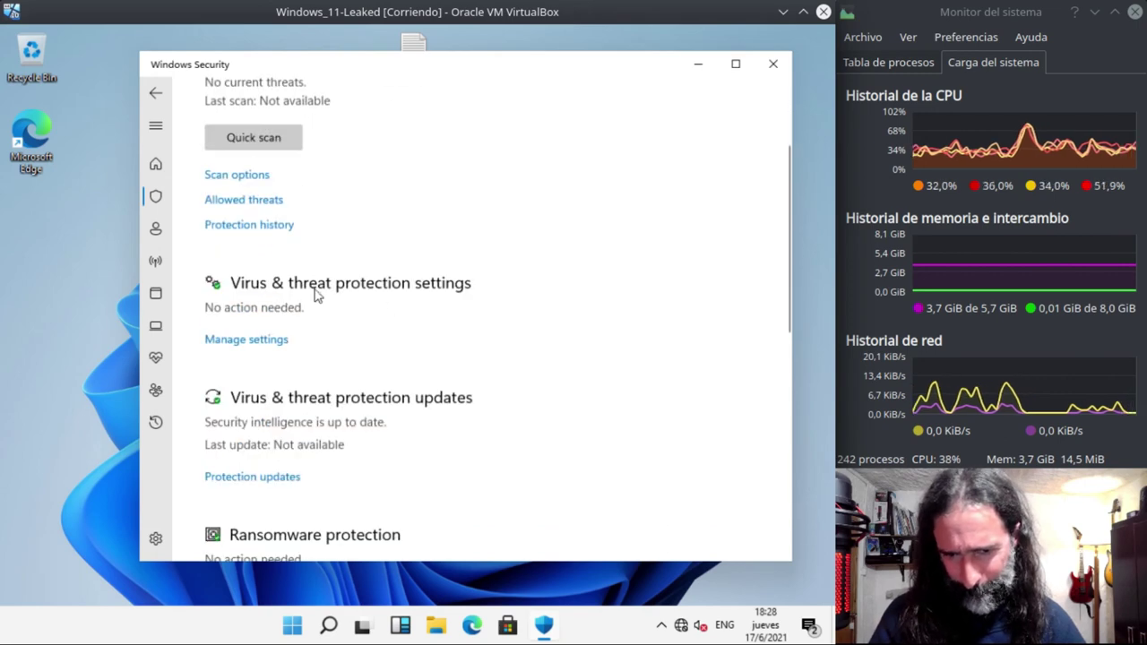
left_click(266, 348)
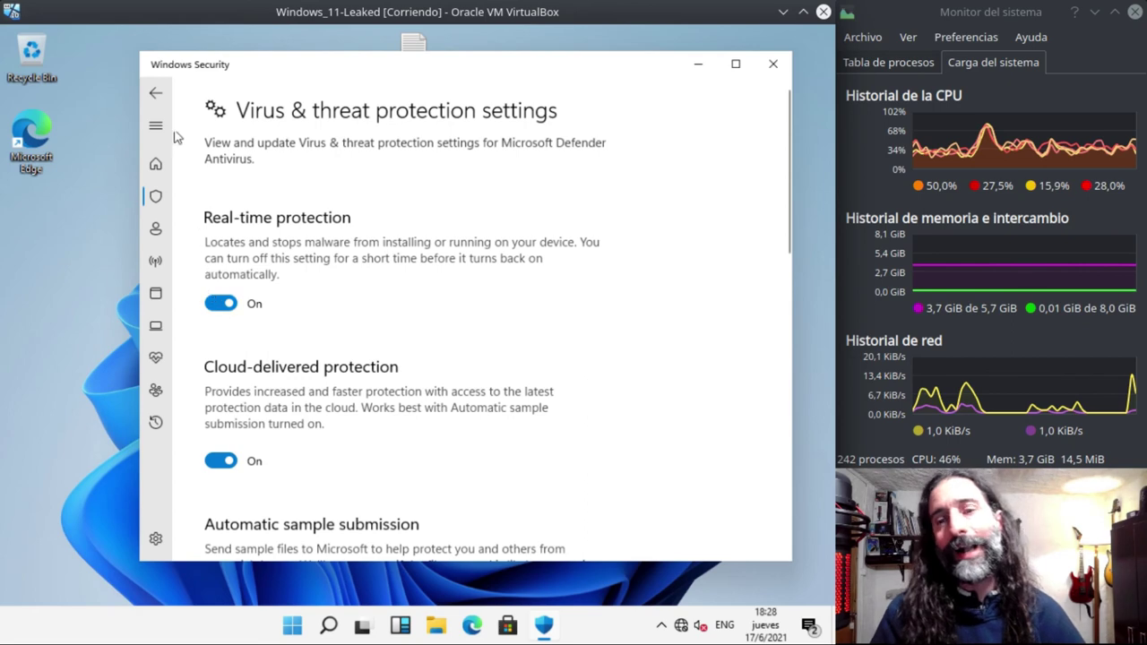
left_click(156, 95)
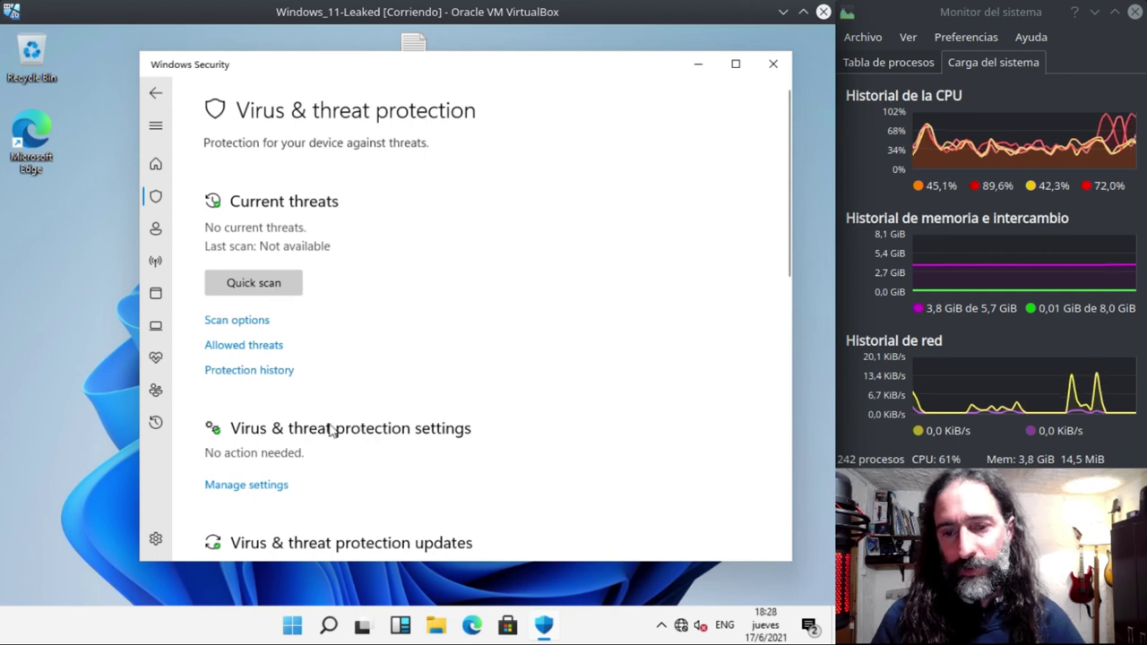
- Turn off Defender's Real-time protection and approve the administrator prompt
left_click(268, 486)
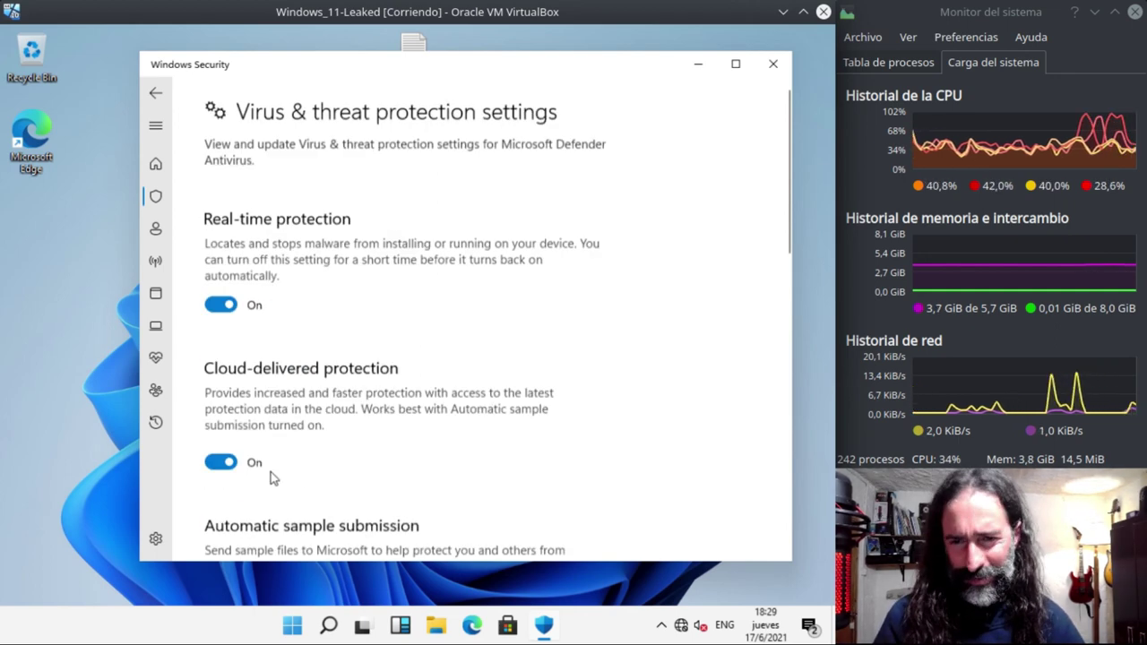
left_click(222, 304)
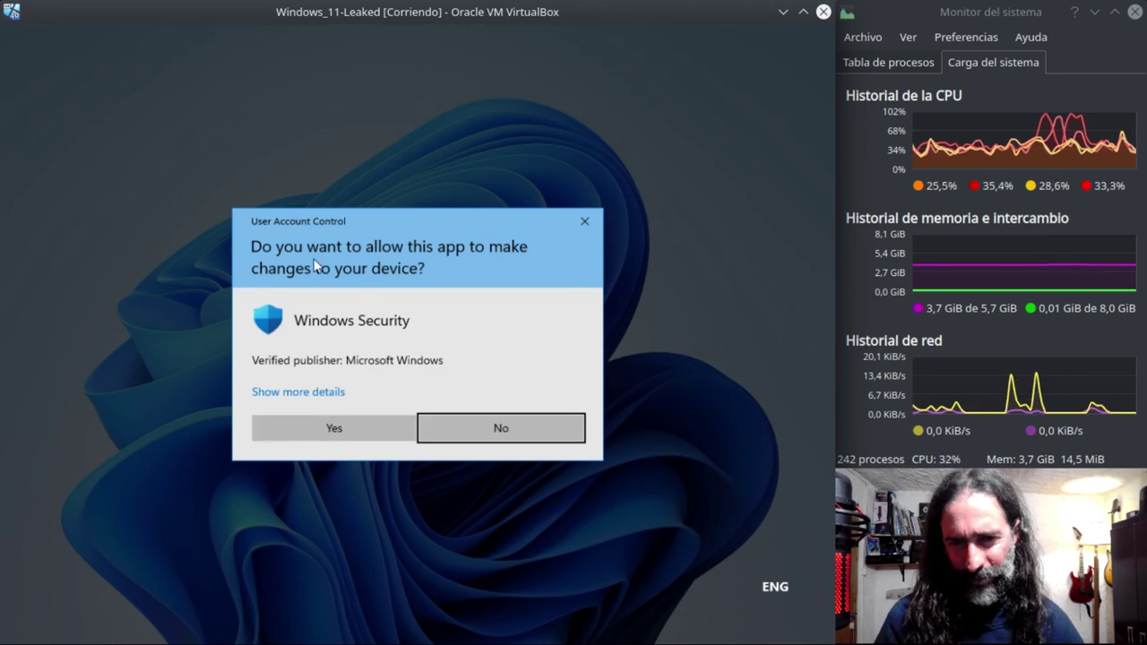
left_click(335, 439)
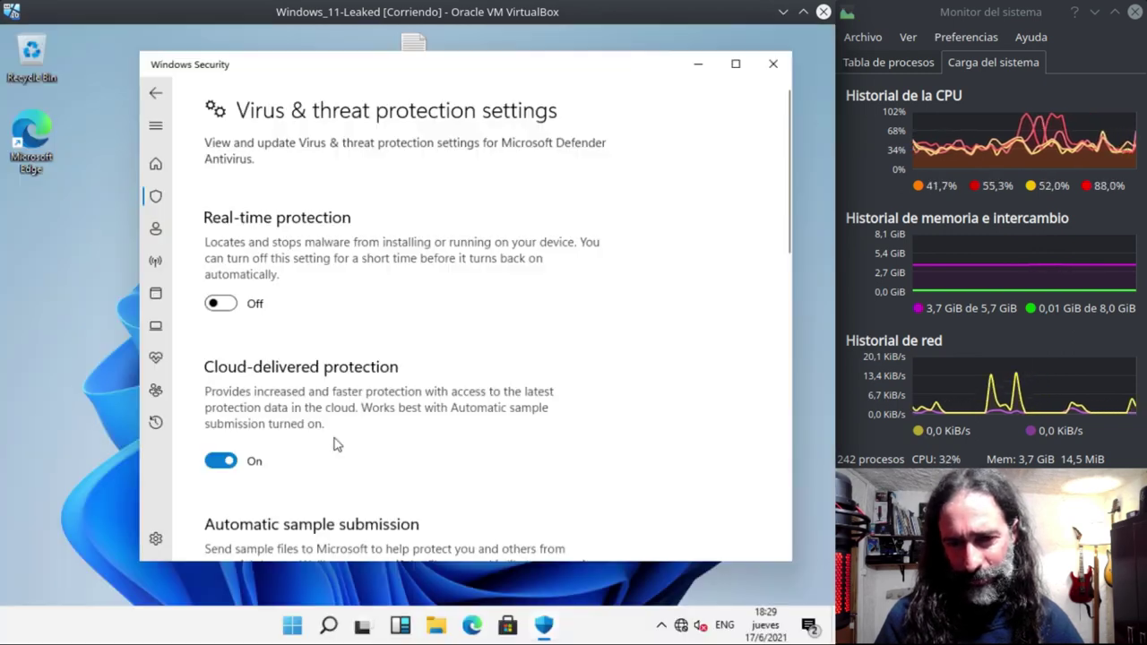
scroll(351, 420, "down", 3)
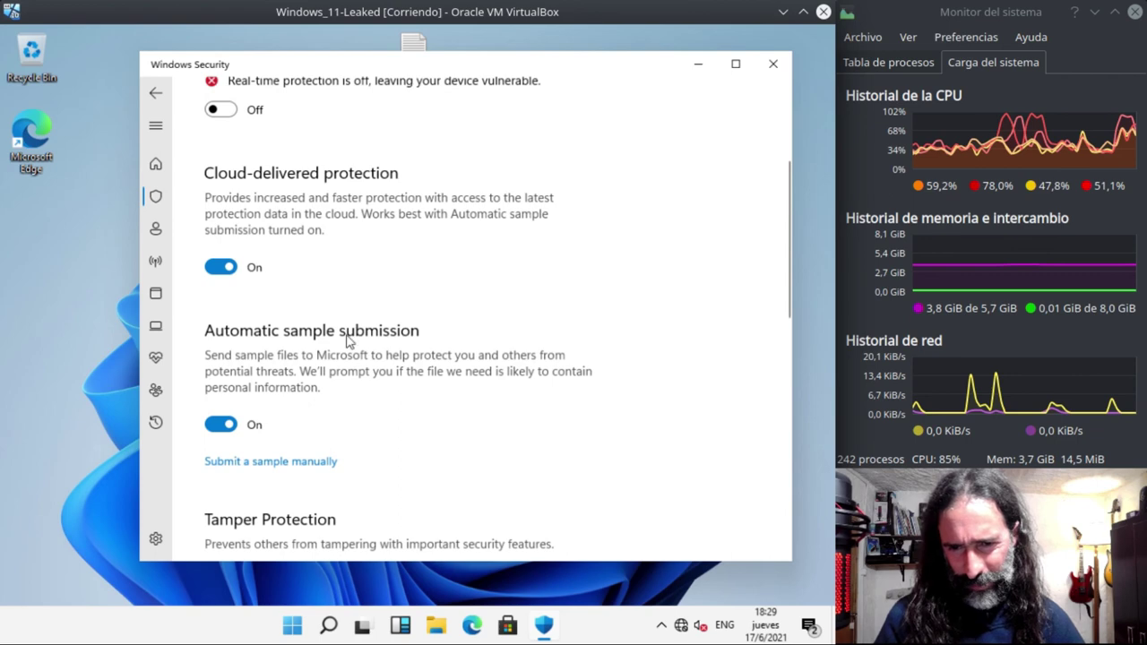
scroll(268, 394, "down", 2)
scroll(403, 403, "down", 3)
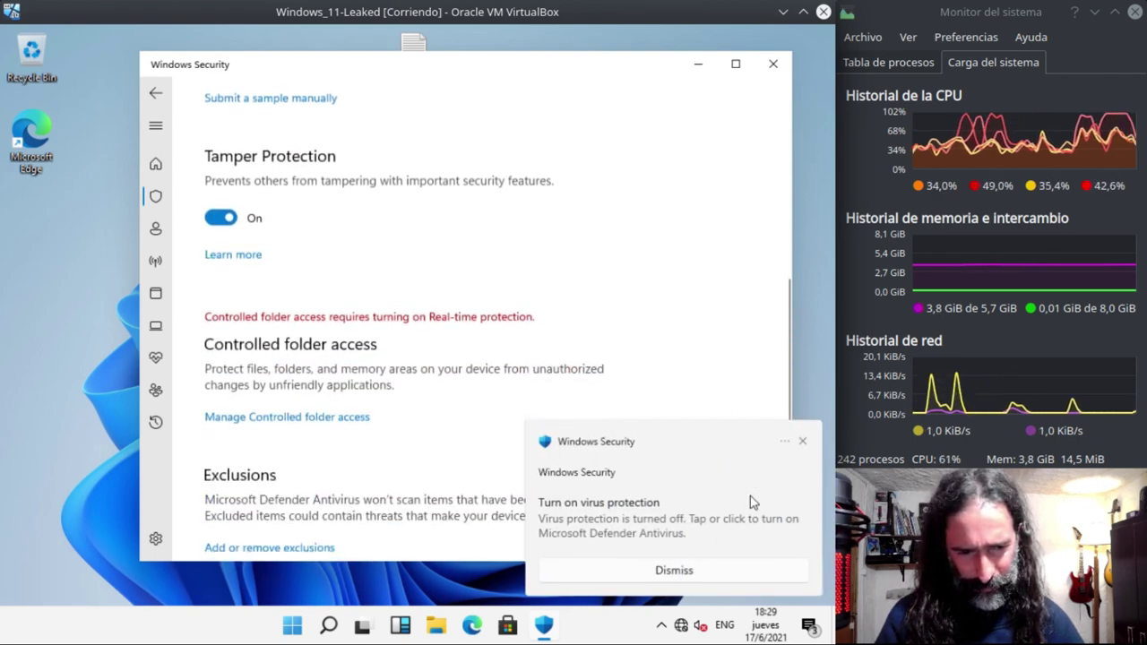
- Dismiss the virus protection warning and switch Real-time protection back on
left_click(674, 570)
scroll(394, 421, "down", 5)
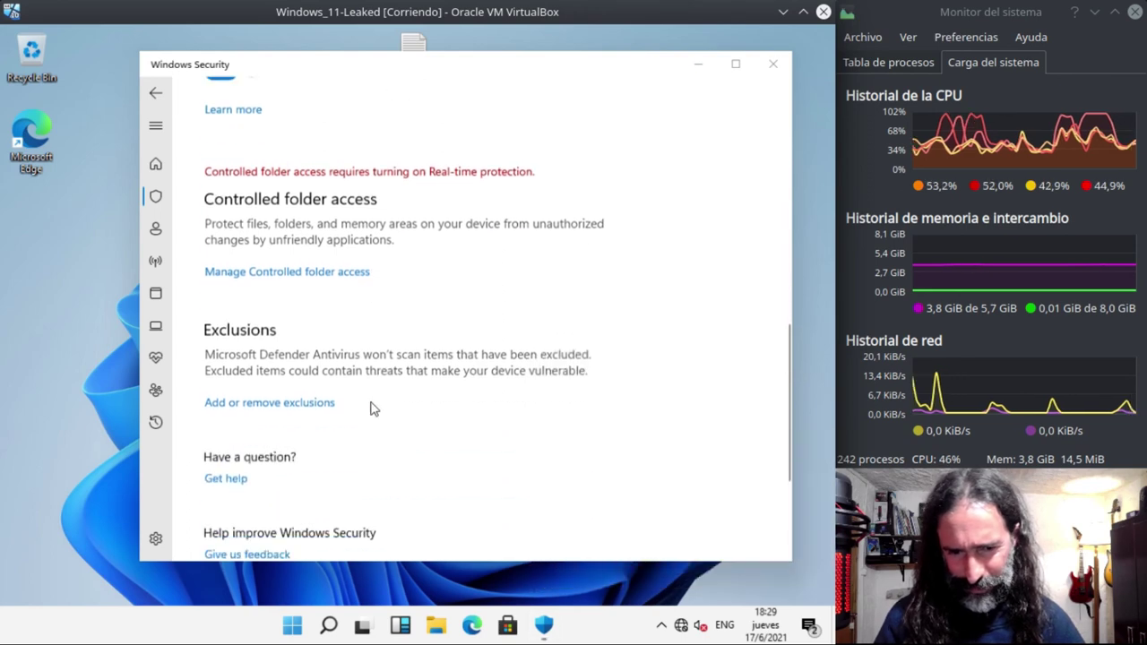
scroll(389, 408, "up", 10)
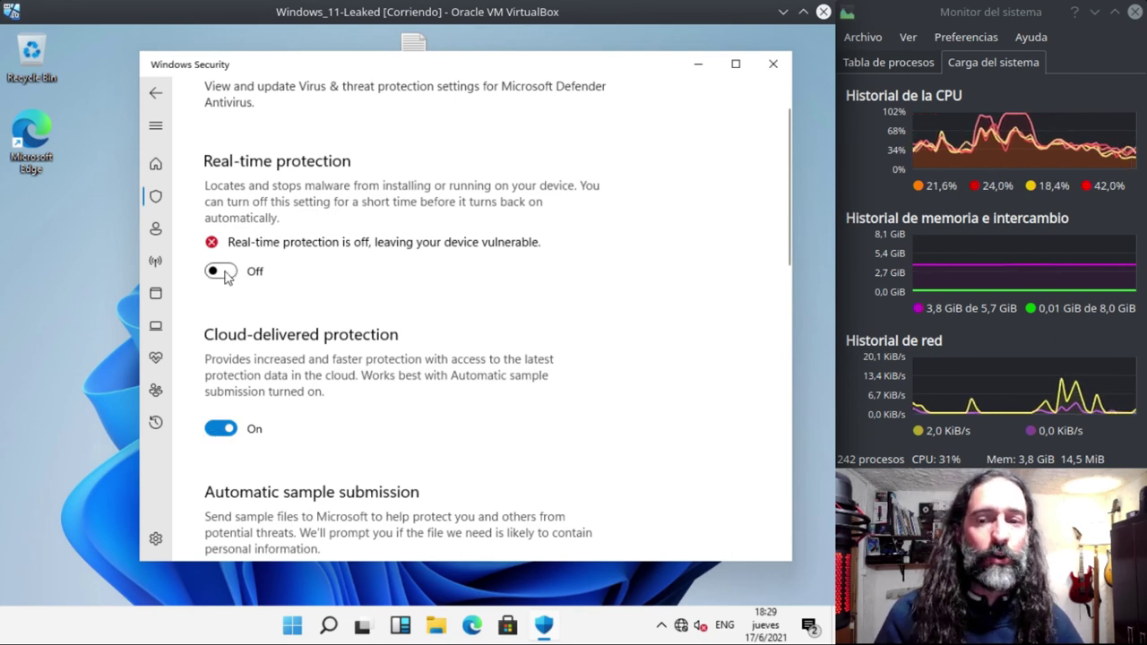
left_click(225, 273)
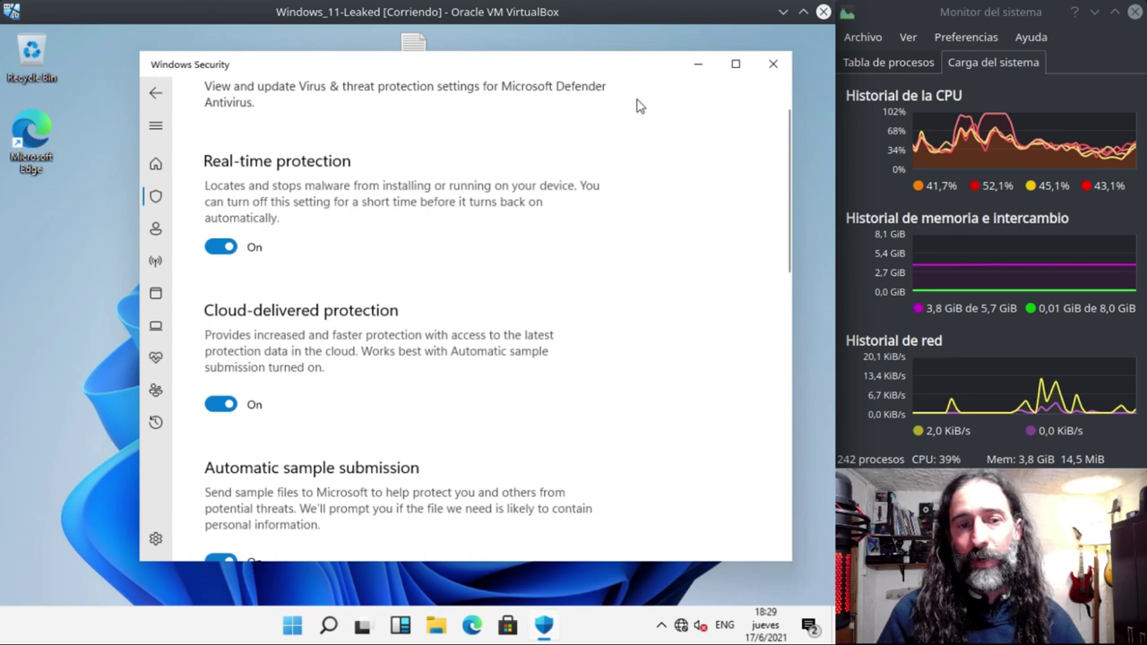